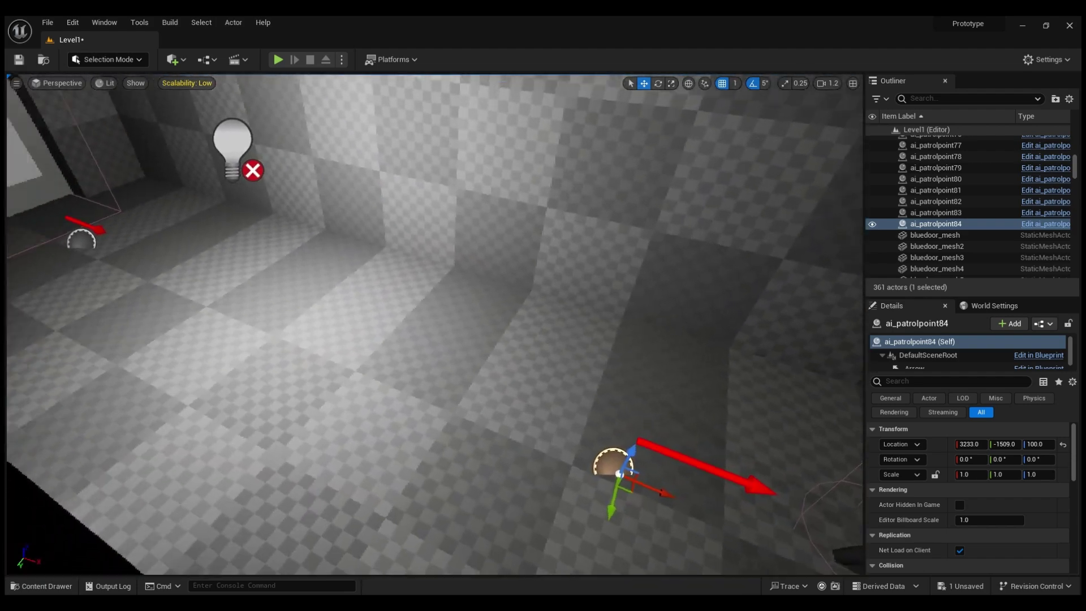
Move the selected patrol point along the corridor floor, and move the rifle enemy bp_bad11 down the corridor to X 2574
right_drag(601, 432, 601, 432)
drag(604, 468, 230, 388)
click(827, 430)
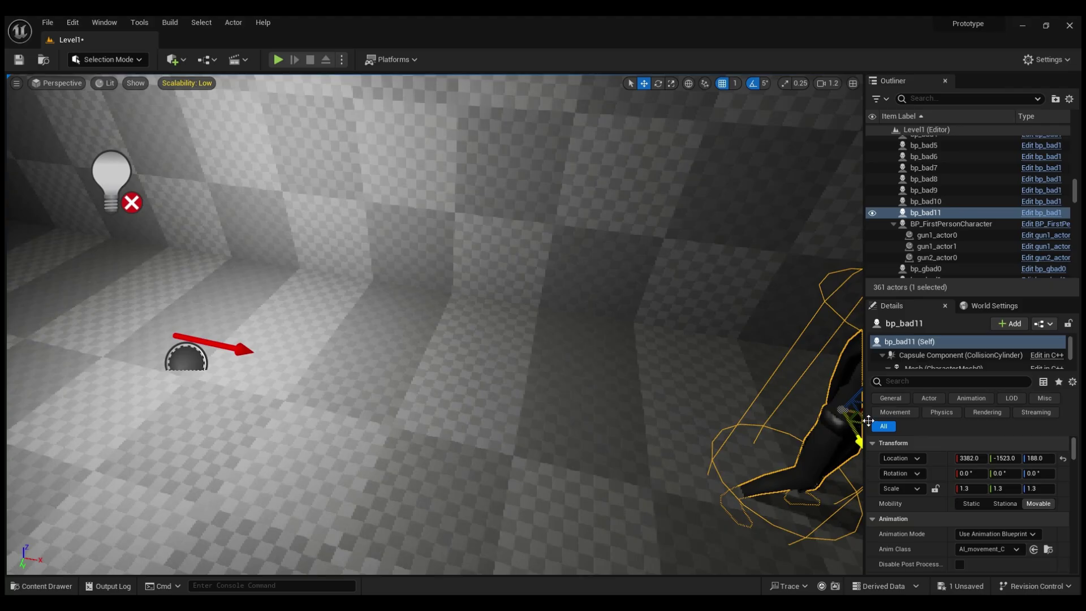
key(f)
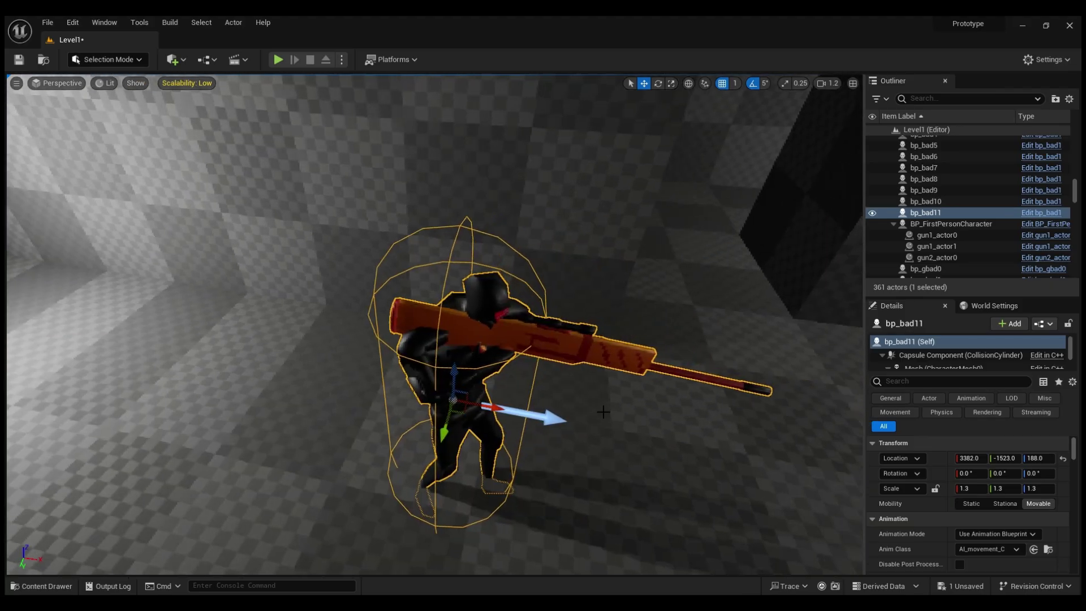
shift+drag(499, 414, 396, 427)
Add two patrol path entries to bp_bad11's BP_aibehavior component and assign the corridor's two patrol points to them
mouse_move(518, 416)
right_down()
mouse_move(464, 396)
mouse_move(518, 416)
right_up()
scroll(1019, 351, down, 3)
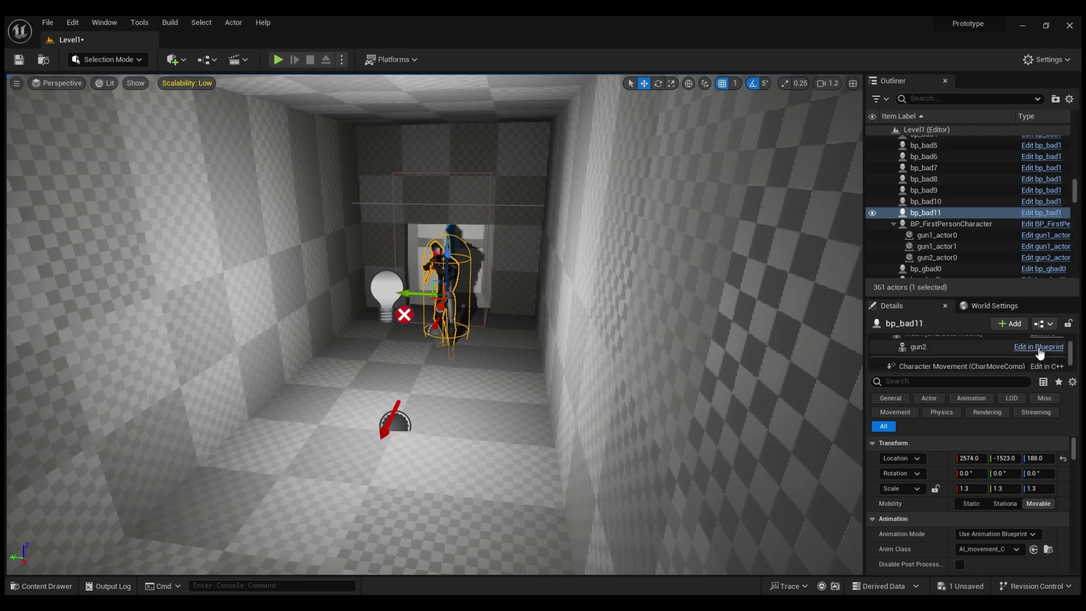
click(1010, 349)
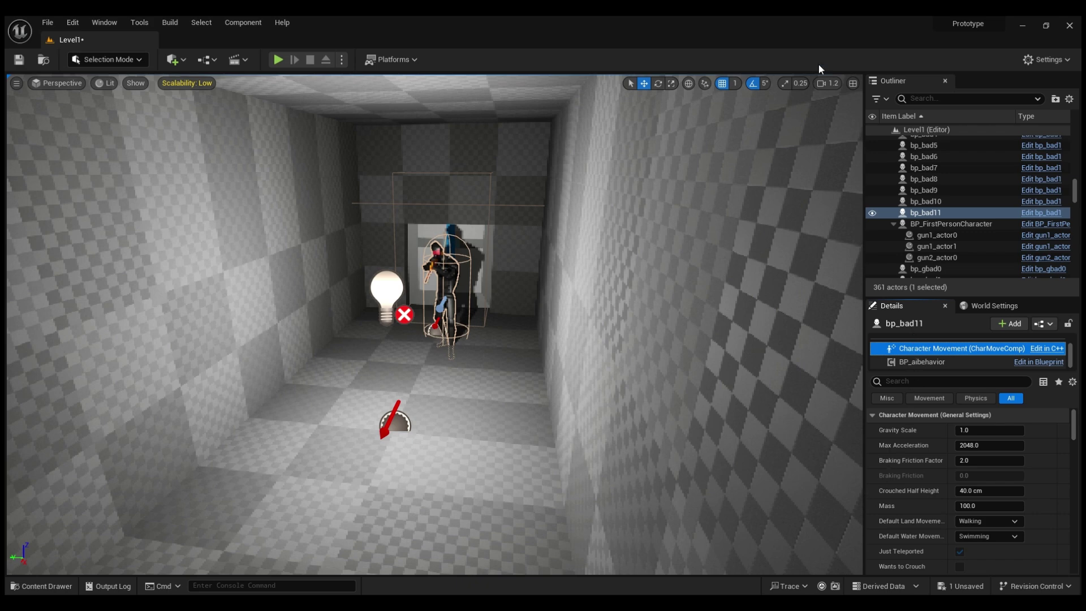
click(934, 363)
click(1030, 431)
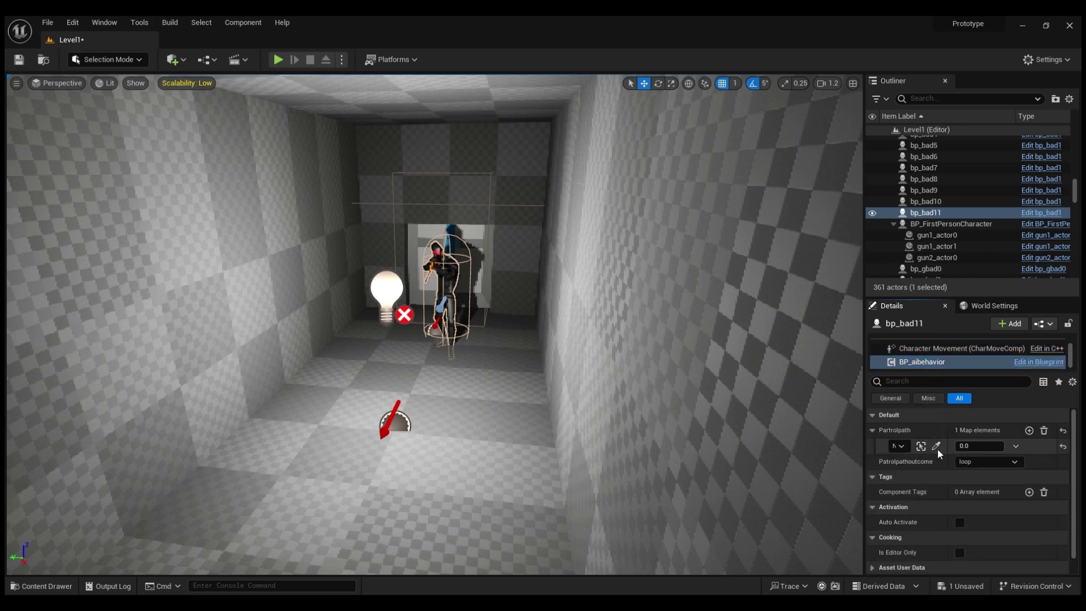
click(936, 447)
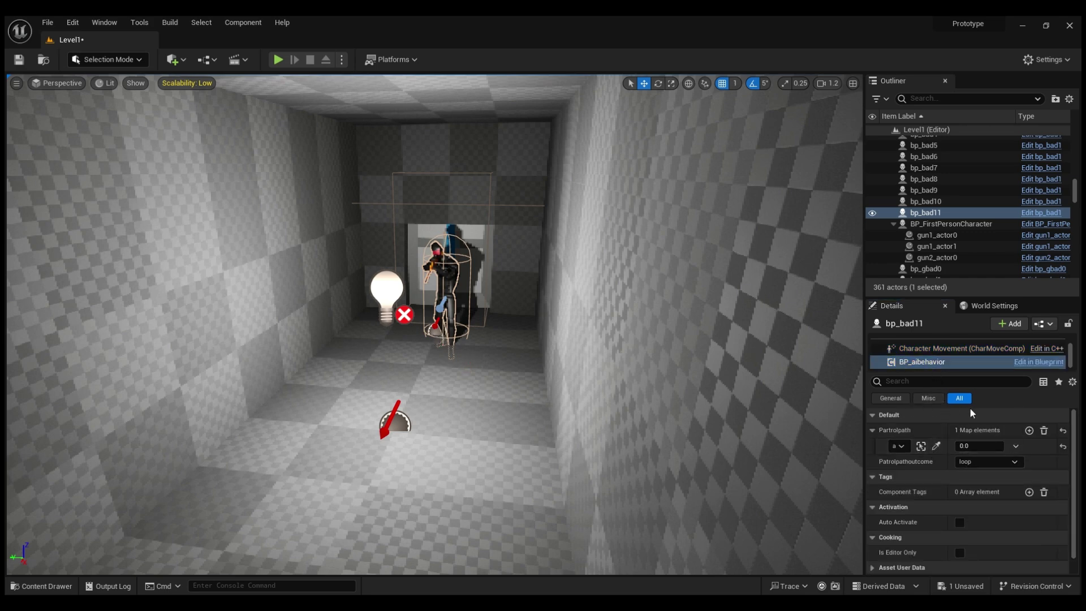
click(1030, 431)
click(937, 462)
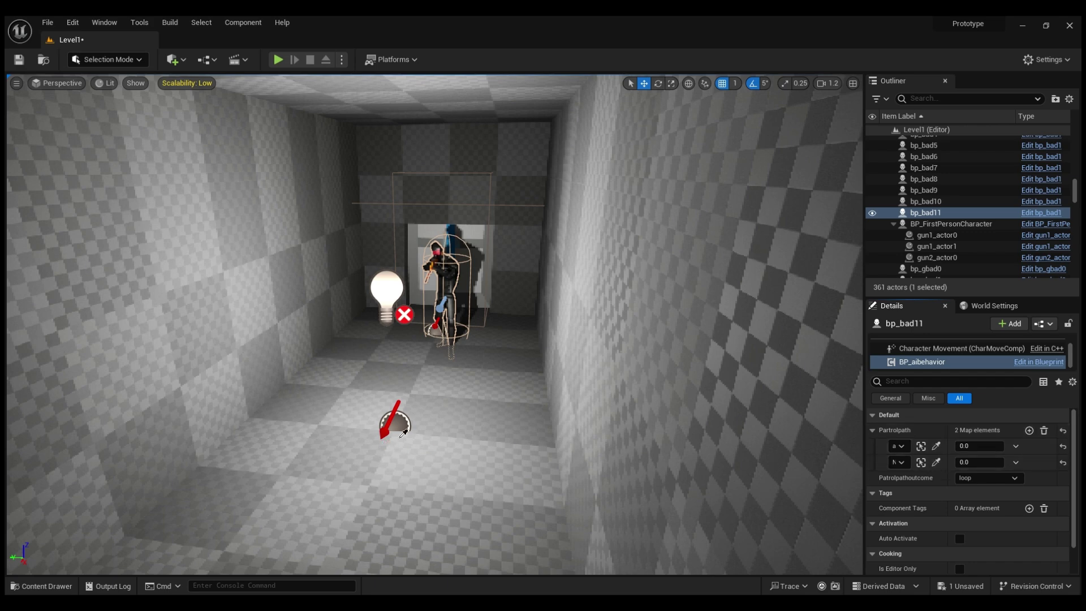
click(457, 427)
Shift bp_bad11 sideways in the corridor to Y -1499
click(431, 296)
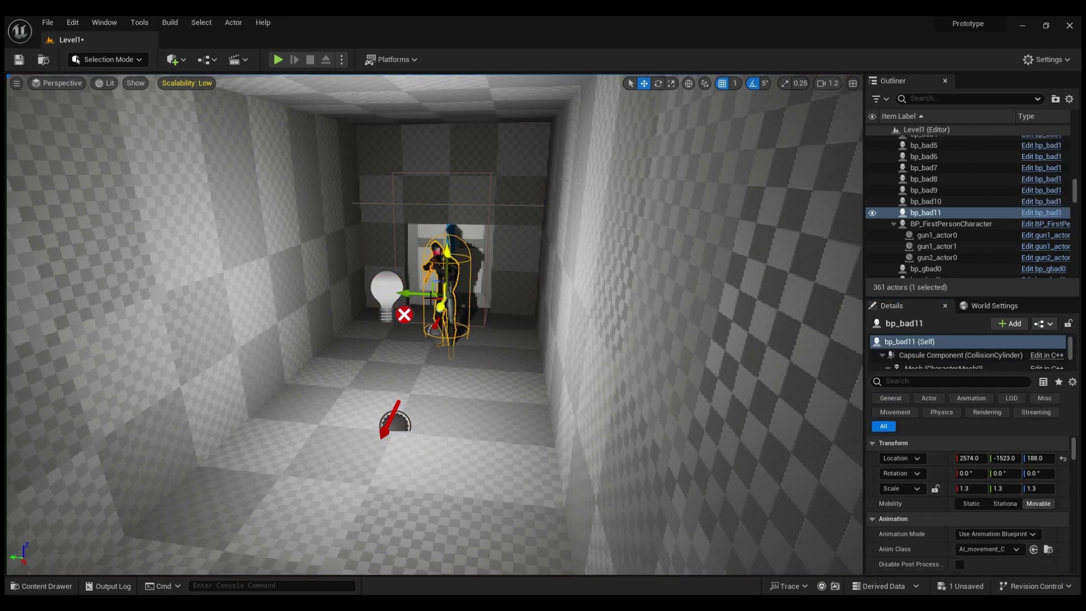
drag(419, 300, 408, 300)
Place two bp_gbad0 enemies in the room outside the corridor, one beside each of the two pillars
right_drag(492, 350, 170, 317)
right_drag(430, 322, 237, 314)
right_drag(430, 295, 430, 295)
right_drag(486, 372, 486, 371)
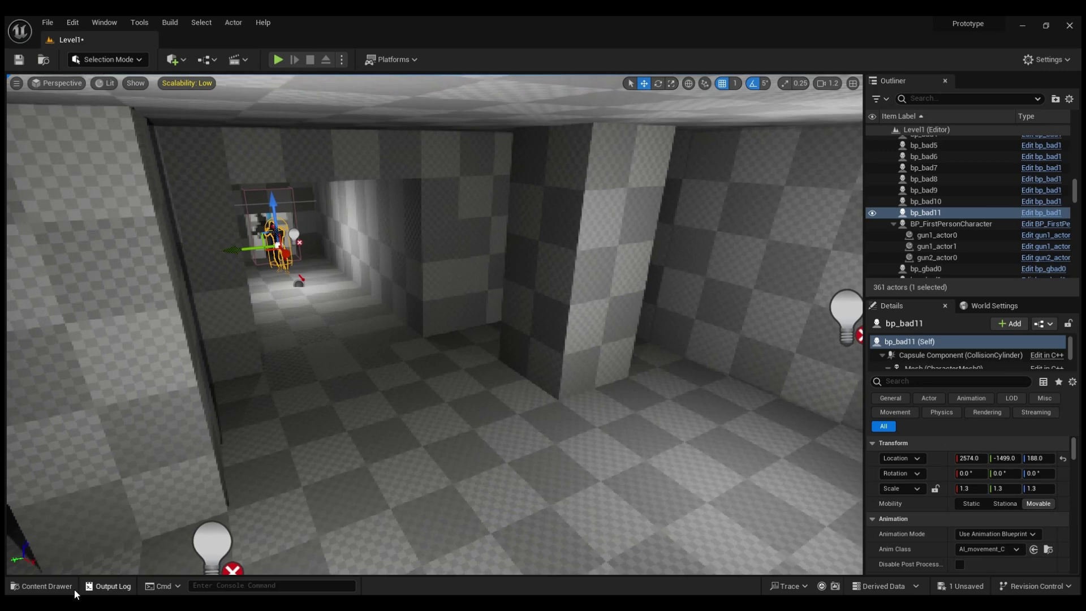
click(45, 586)
drag(651, 498, 655, 367)
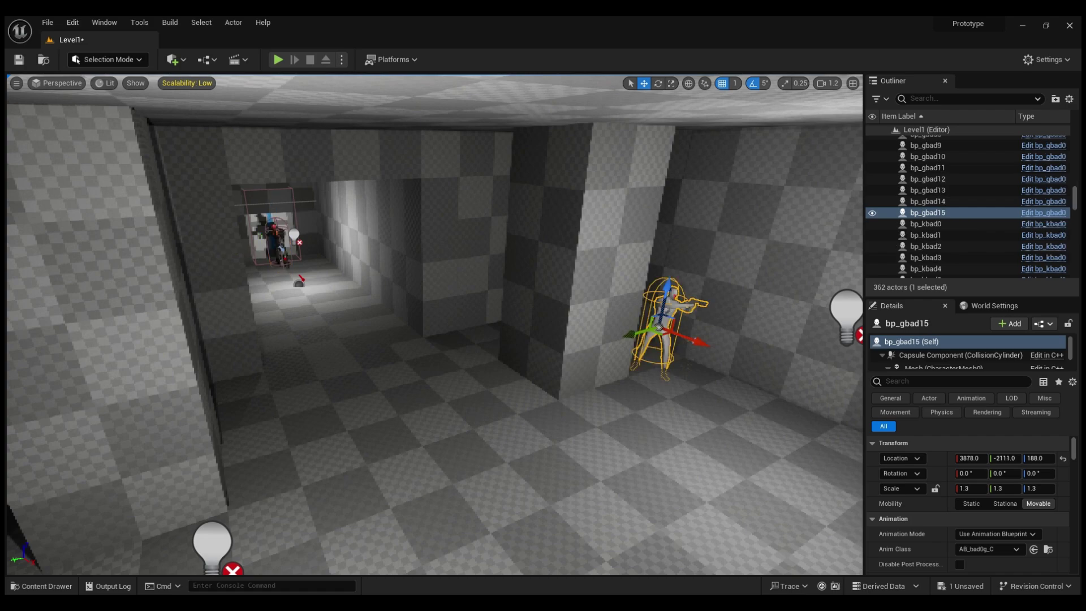
right_drag(661, 383, 661, 382)
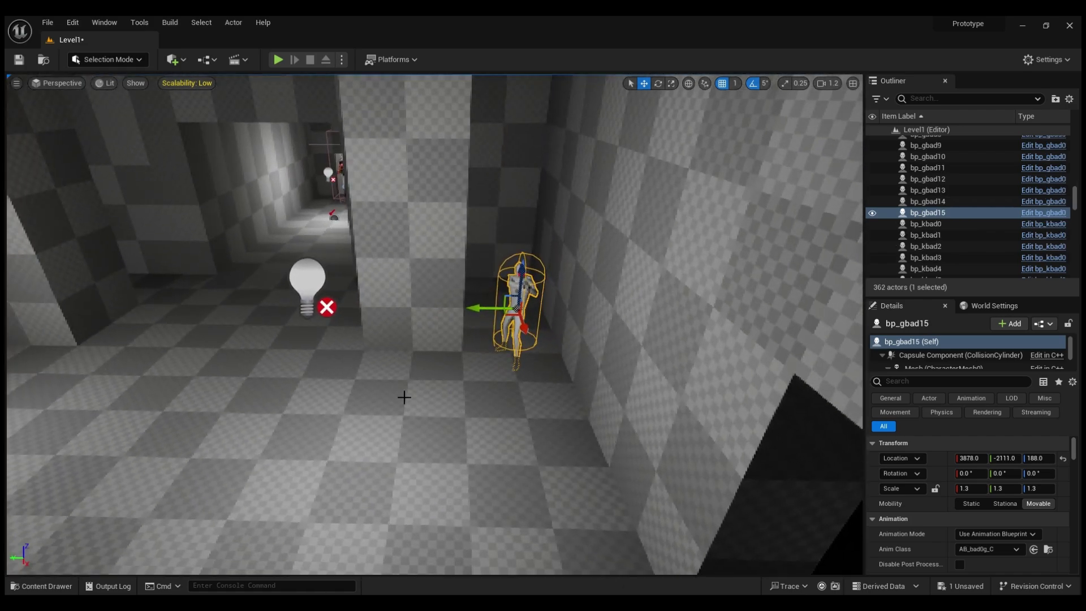
right_drag(403, 397, 400, 401)
click(51, 583)
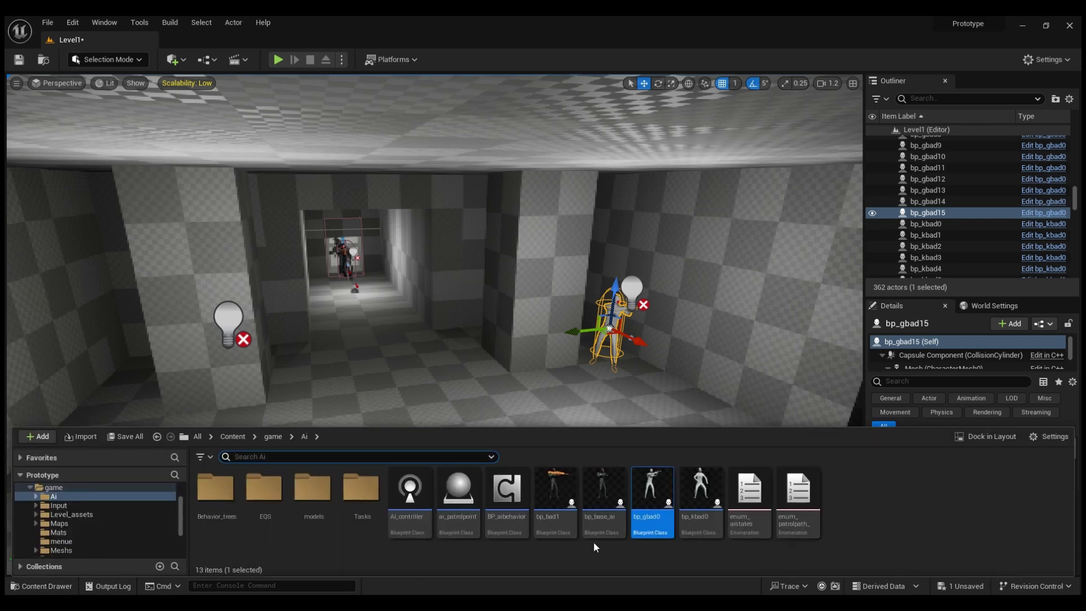
drag(651, 506, 128, 409)
Place an ai_patrolpoint in front of the right-hand pistol enemy and add two copies on the far side of its pillar
click(64, 583)
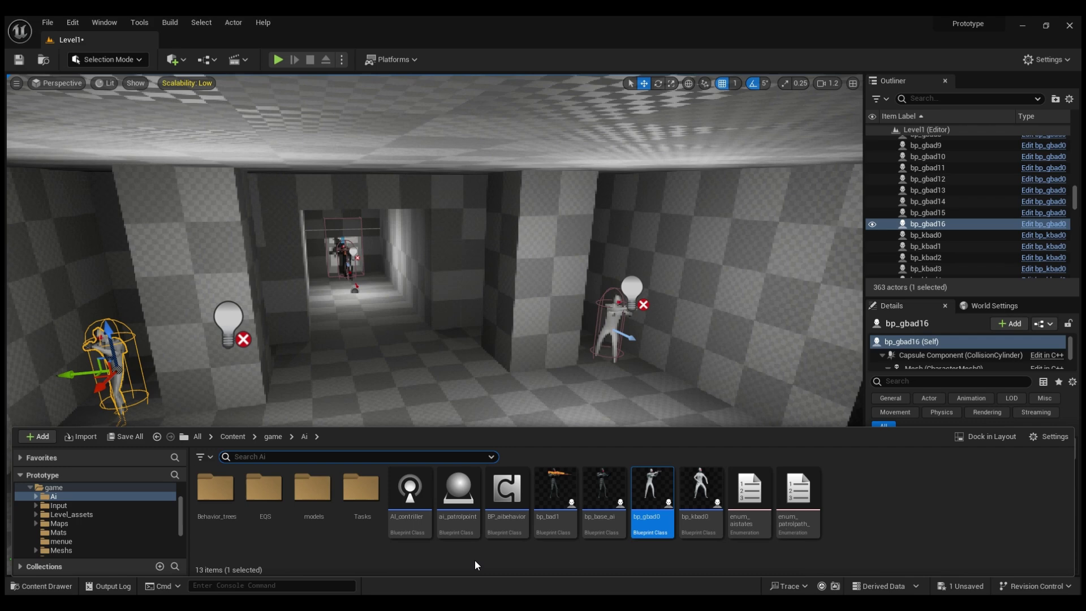
drag(470, 529, 474, 376)
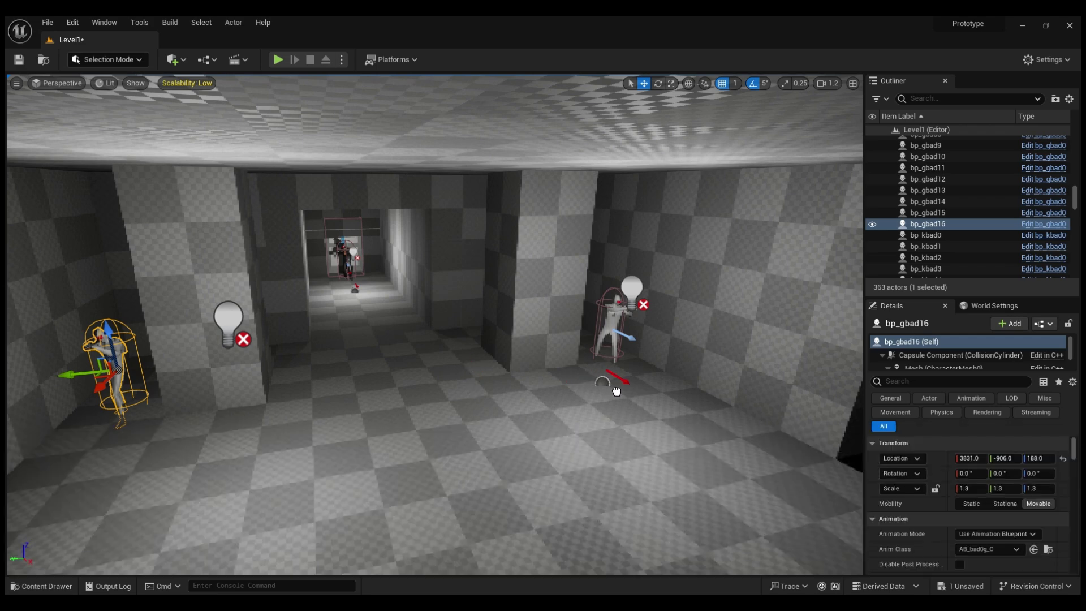
drag(666, 398, 572, 346)
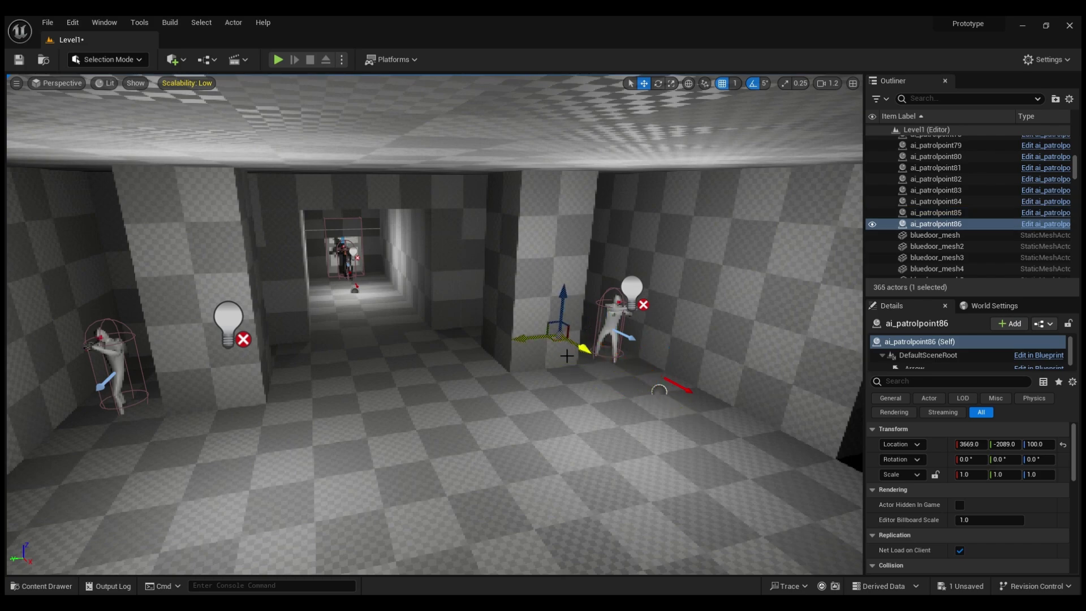
right_drag(572, 346, 727, 346)
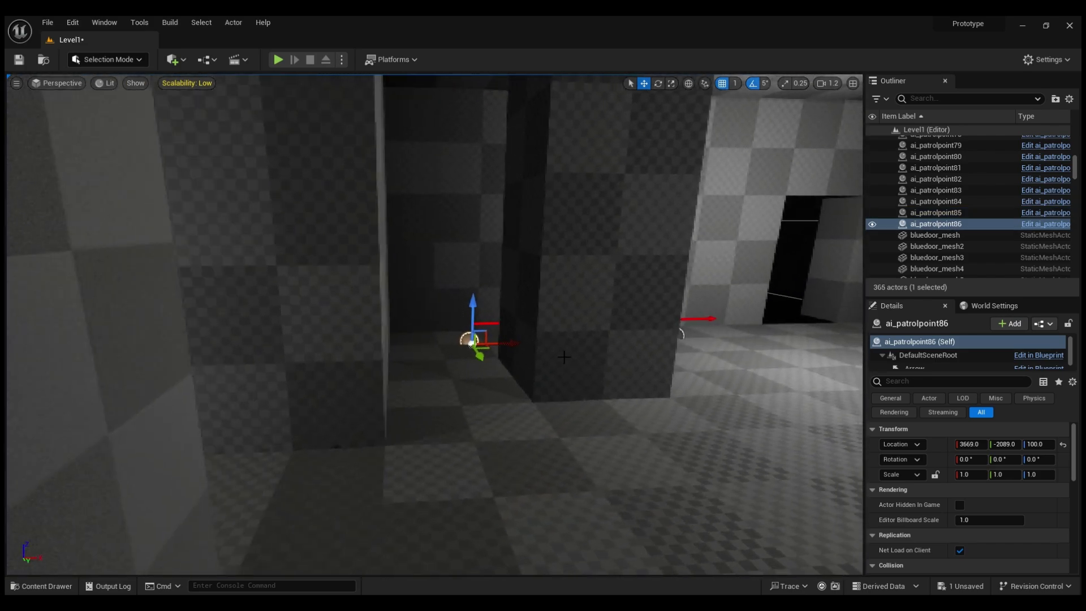
drag(514, 345, 477, 437)
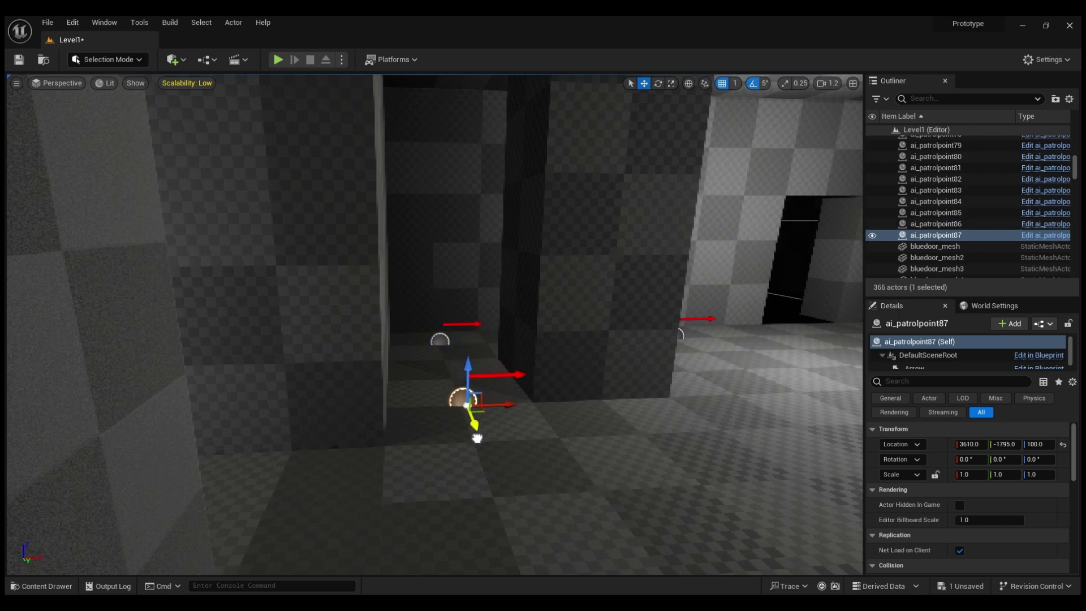
Add a patrol path entry to the right-hand pistol enemy's BP_aibehavior component and assign the patrol point in front of it
right_drag(478, 441, 317, 440)
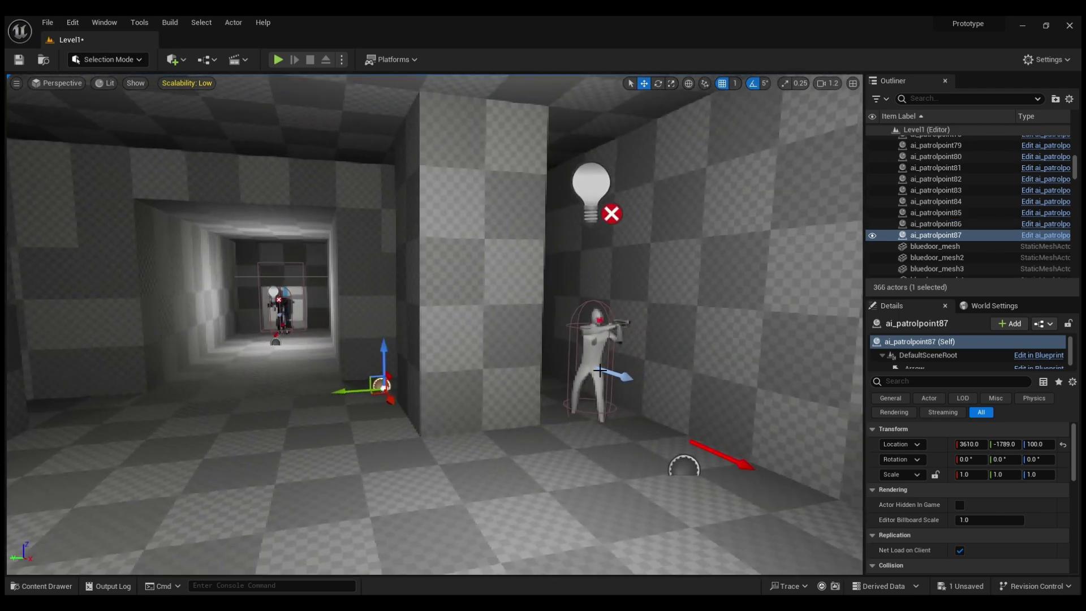
click(598, 367)
scroll(932, 358, down, 3)
click(932, 361)
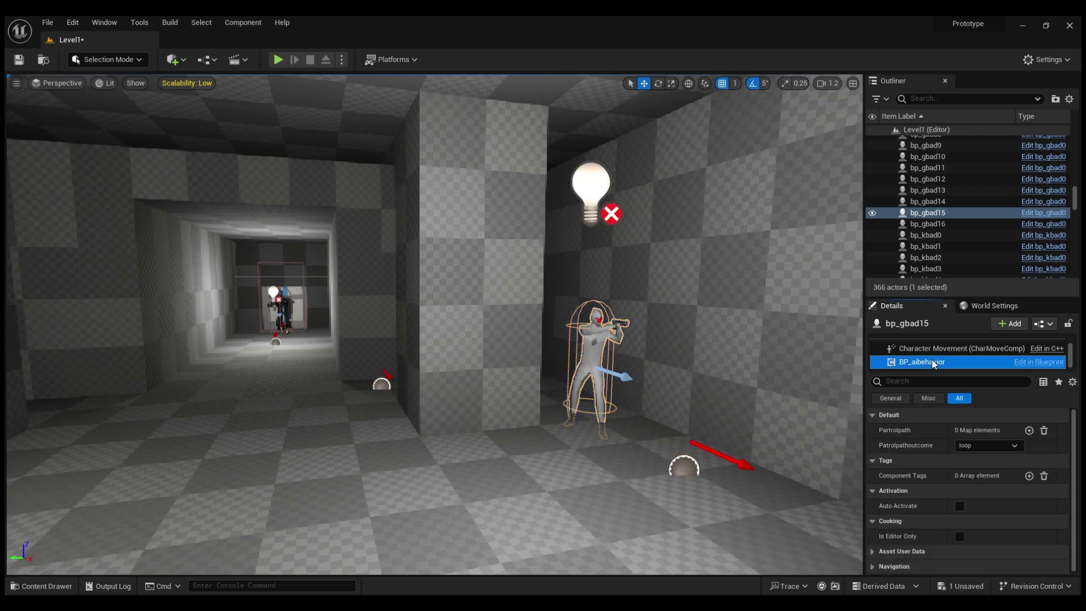
click(936, 446)
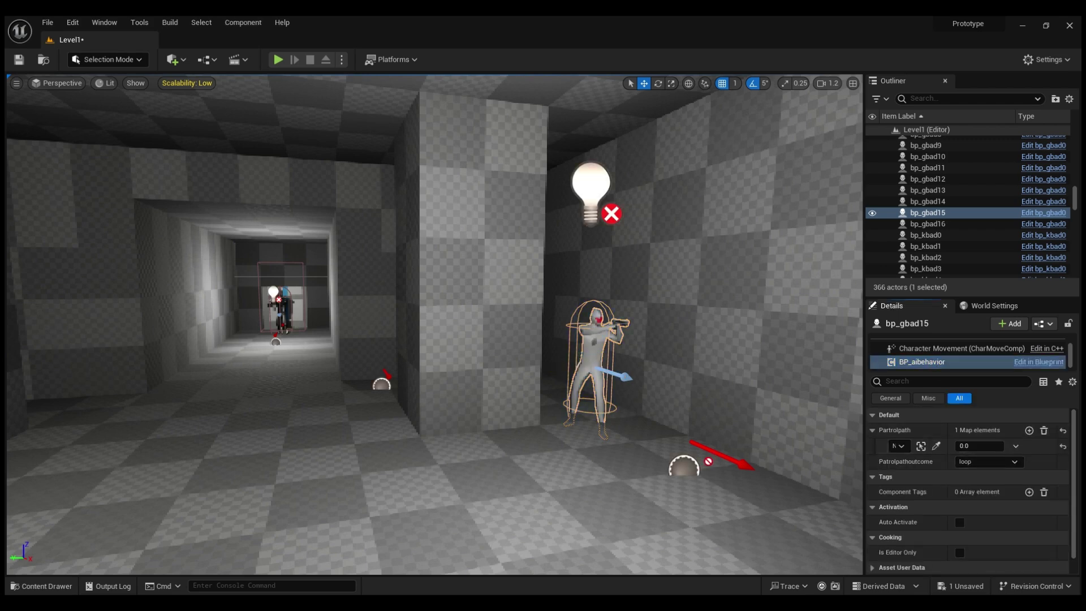
Add two more patrol path entries to the same enemy and assign the two patrol points behind its pillar
click(1029, 430)
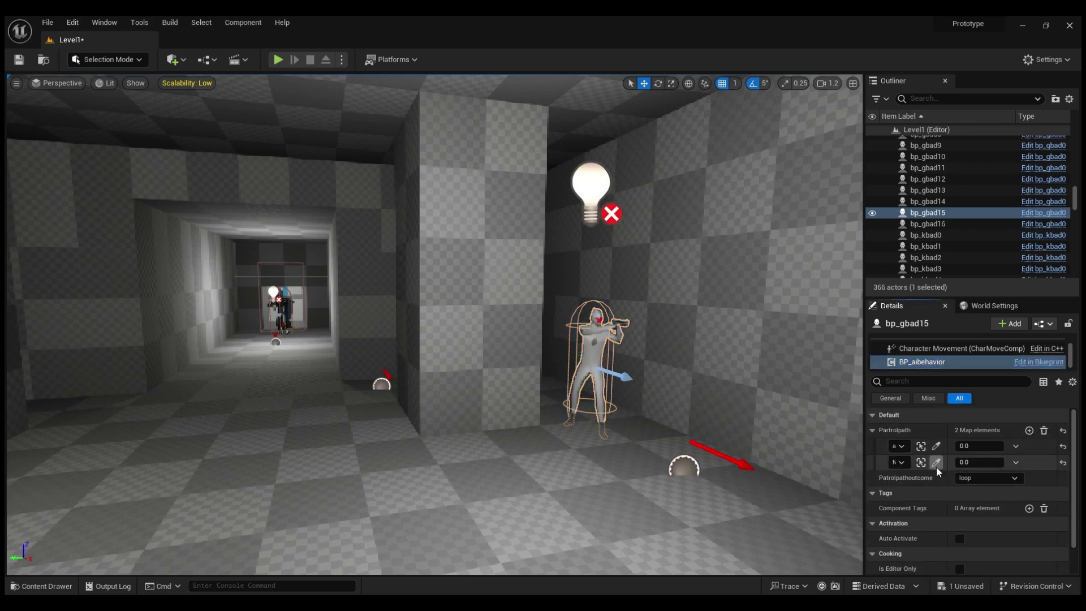
click(936, 465)
right_drag(736, 469, 697, 469)
key(d)
key(d)
click(548, 399)
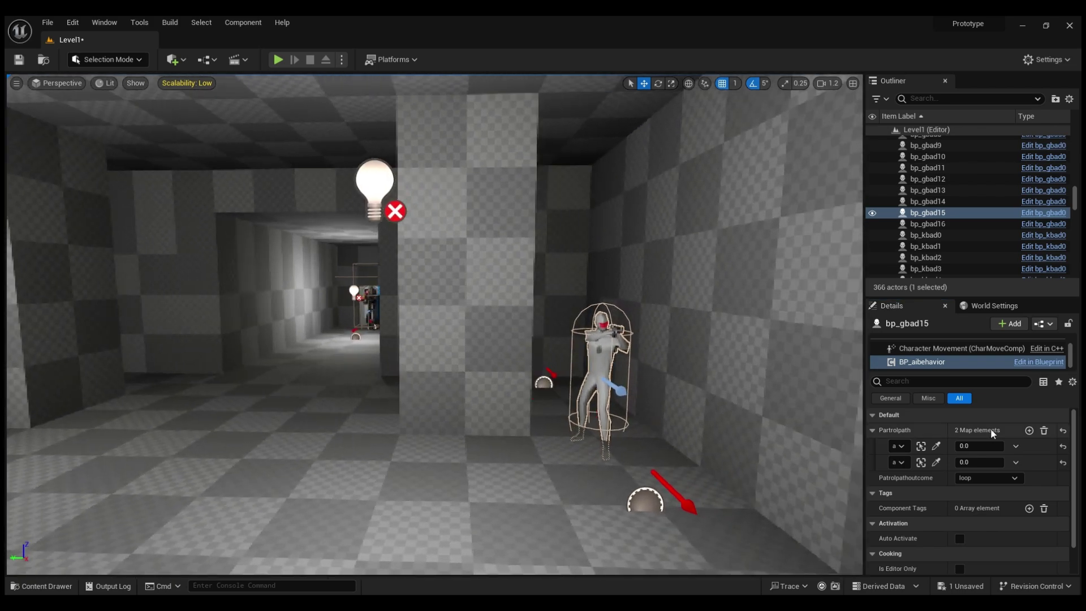
click(1029, 430)
right_drag(572, 407, 567, 402)
click(937, 479)
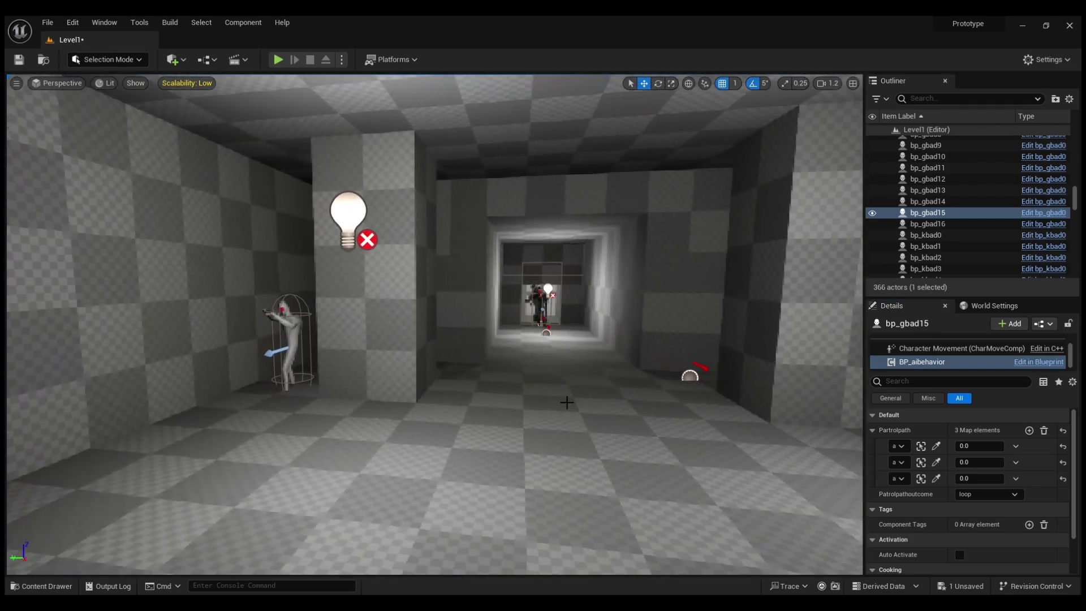
Duplicate the patrol point beside the corridor entrance three times to form a route around the opposite pillar, ending in front of the left-hand enemy
click(693, 378)
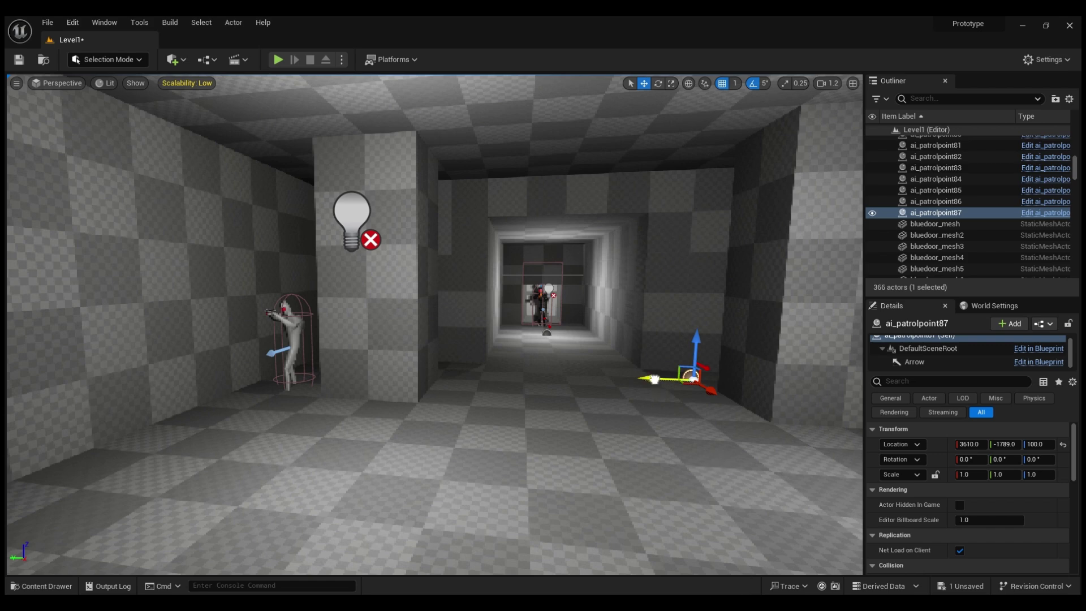
alt+drag(654, 379, 440, 357)
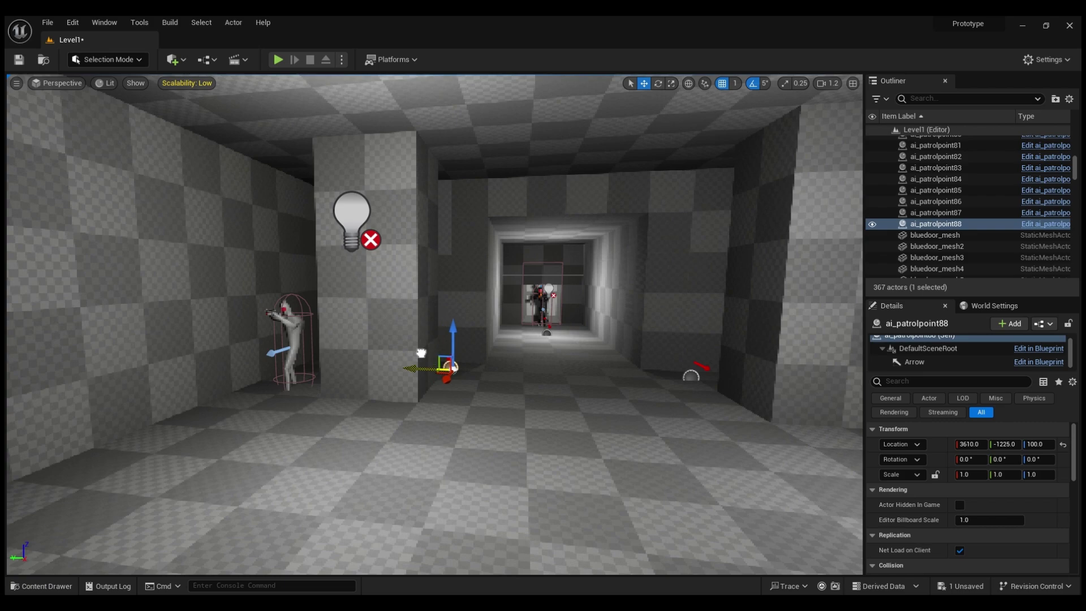
mouse_move(425, 363)
right_down()
mouse_move(426, 345)
mouse_move(447, 447)
mouse_move(430, 464)
mouse_move(419, 354)
right_up()
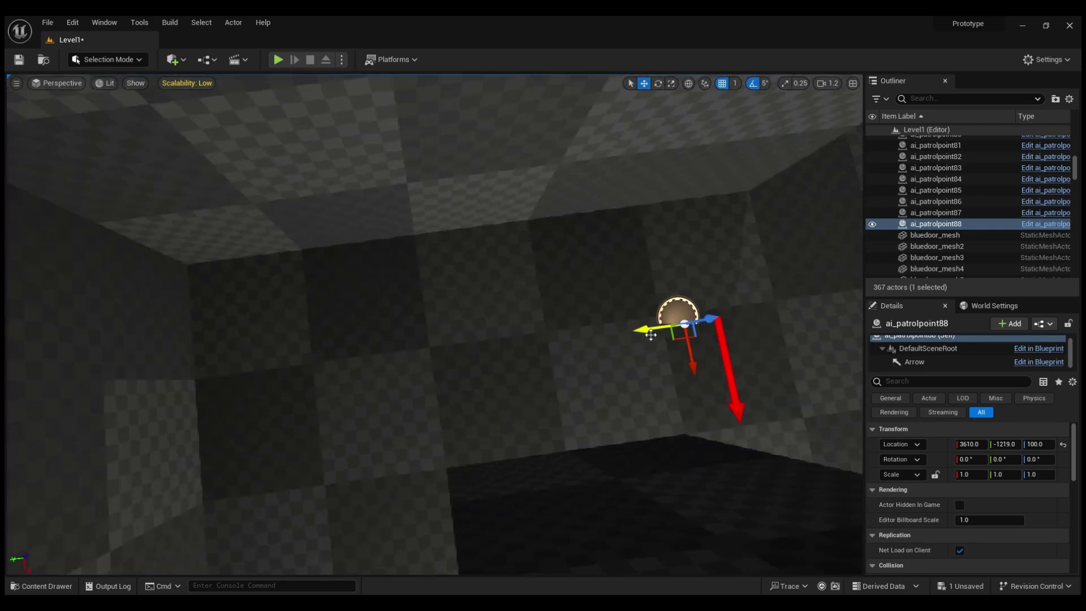
alt+drag(645, 328, 272, 347)
right_drag(271, 347, 272, 346)
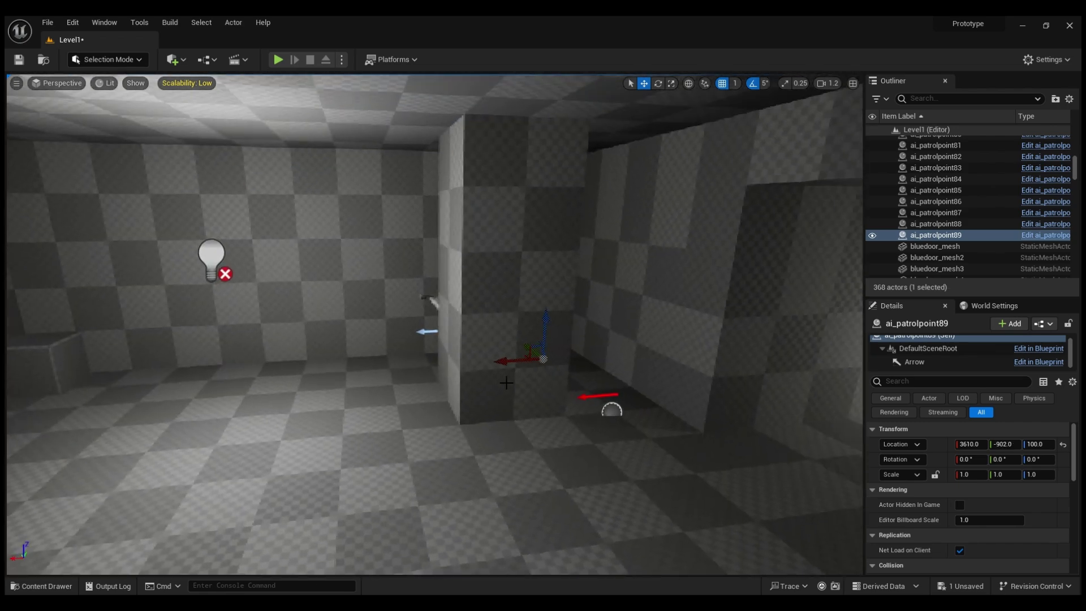
alt+drag(512, 362, 372, 365)
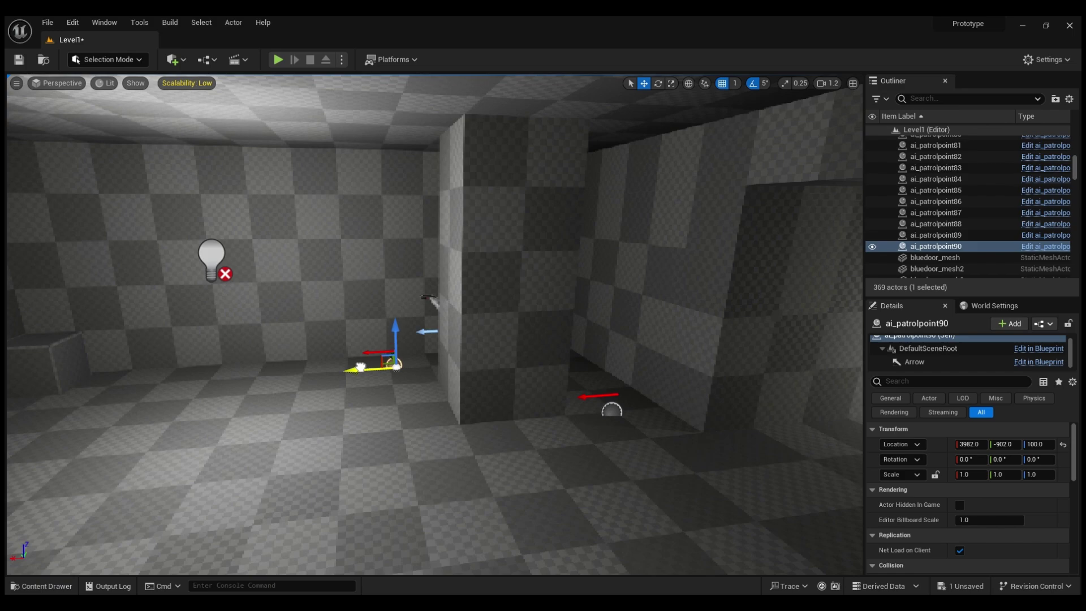
right_drag(361, 367, 361, 368)
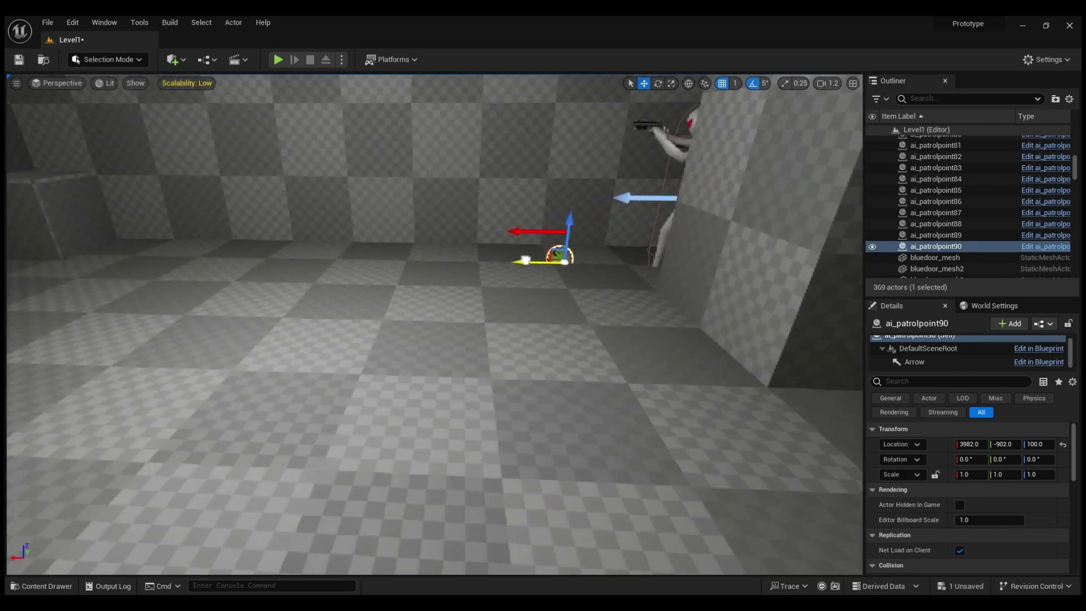
drag(525, 260, 456, 260)
Add a patrol path entry to the left-hand pistol enemy's BP_aibehavior component and assign the patrol point in front of it
right_drag(456, 260, 437, 272)
click(399, 272)
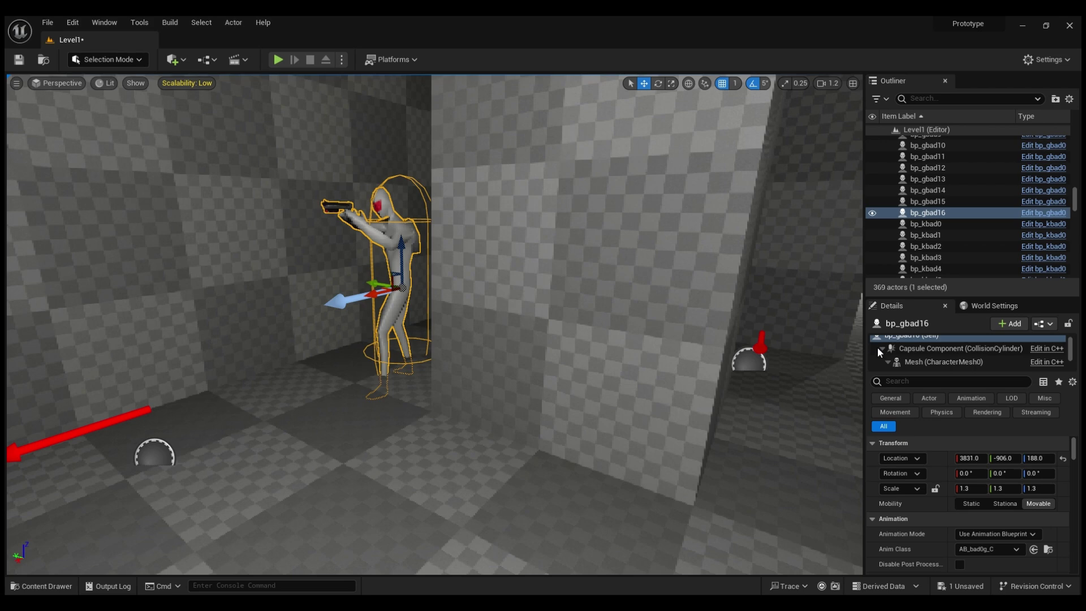
scroll(923, 358, down, 3)
click(927, 362)
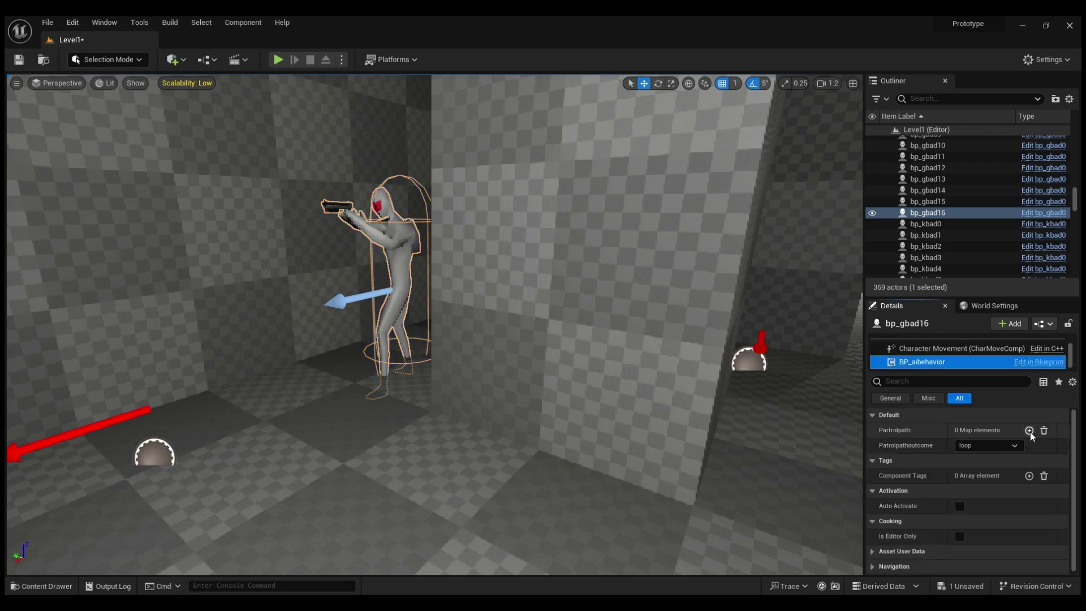
click(1030, 431)
click(937, 446)
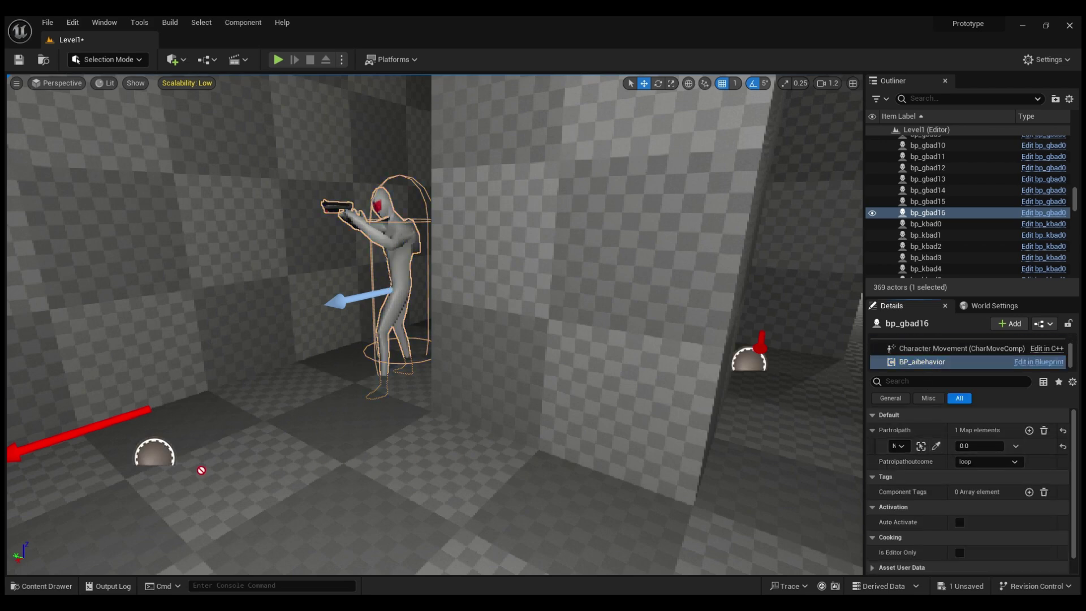
click(167, 474)
Add two more patrol path entries to the left-hand pistol enemy and assign the other two patrol points around its pillar
right_drag(255, 469, 255, 468)
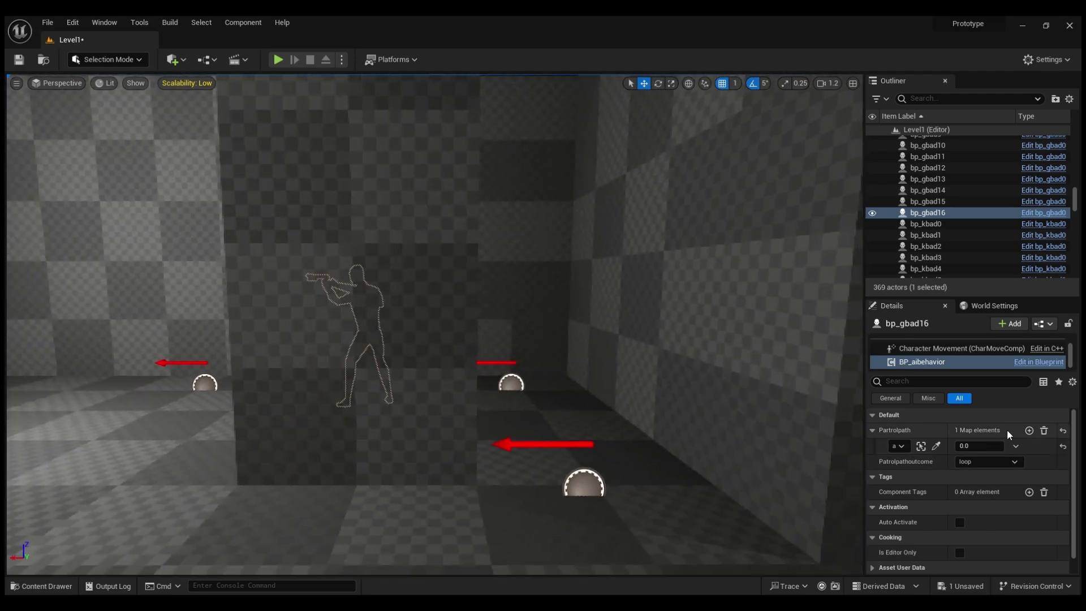
click(1029, 431)
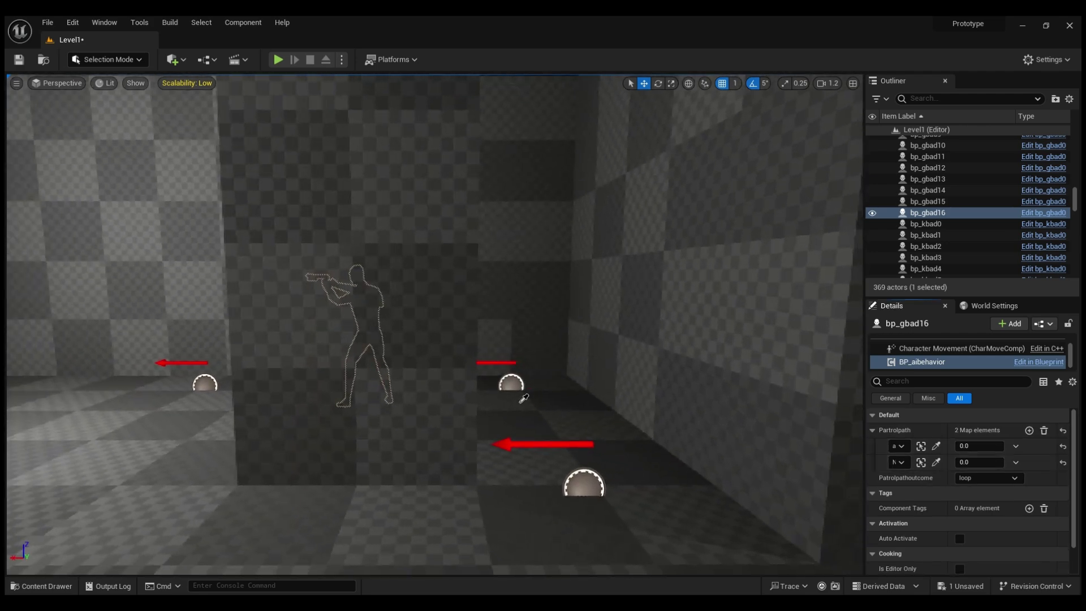
click(1030, 430)
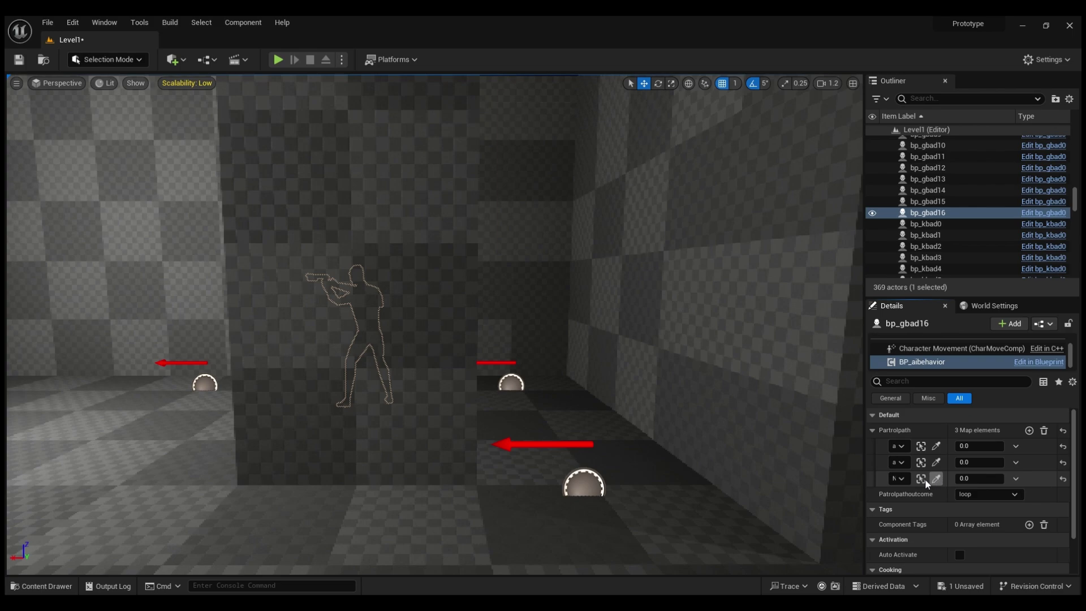
click(936, 479)
Set the patrol path outcome to bounce in the BP_aibehavior component of both pistol enemies, bp_gbad16 and bp_gbad15
click(966, 496)
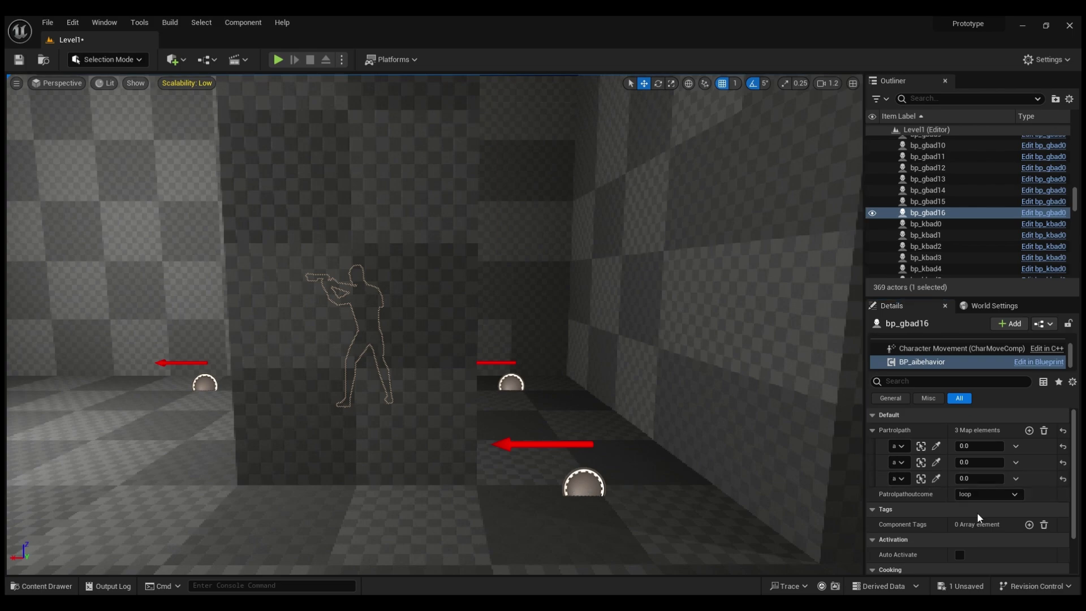
click(976, 512)
right_drag(651, 539, 736, 539)
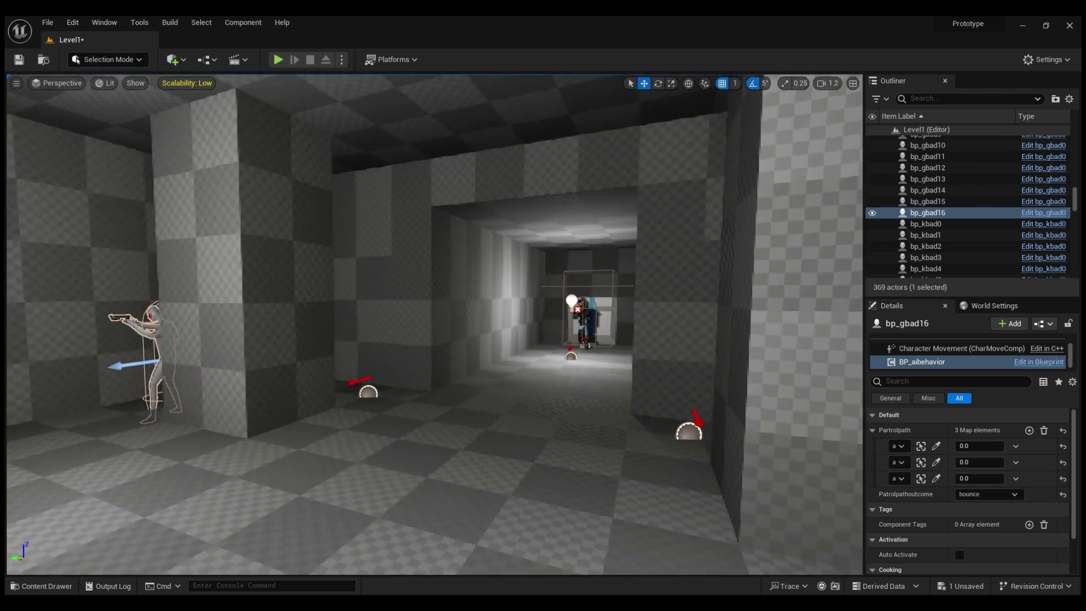
click(651, 539)
right_drag(650, 539, 464, 539)
click(349, 387)
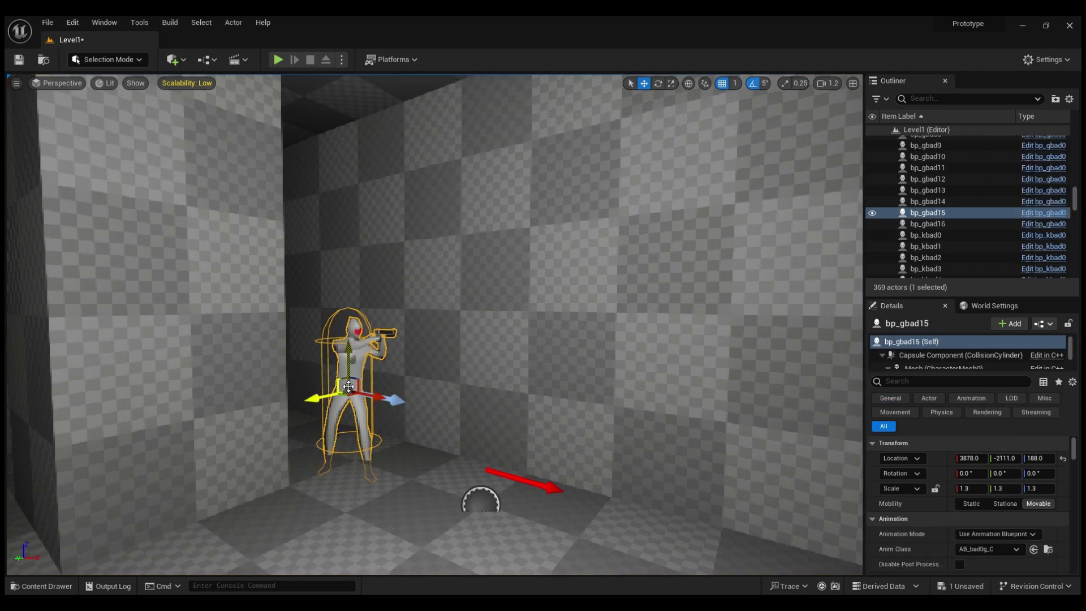
scroll(980, 361, down, 3)
click(972, 362)
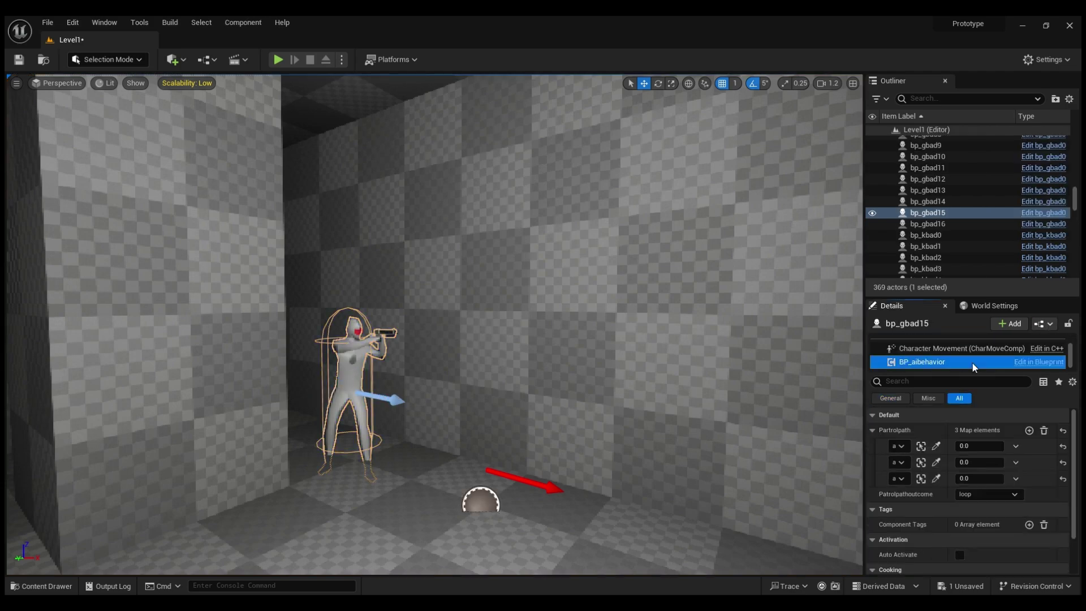
click(978, 513)
Place a bp_kbad0 enemy in the open area beside the dark doorway and duplicate it along Y to the opposite side
right_drag(645, 472, 475, 472)
key(d)
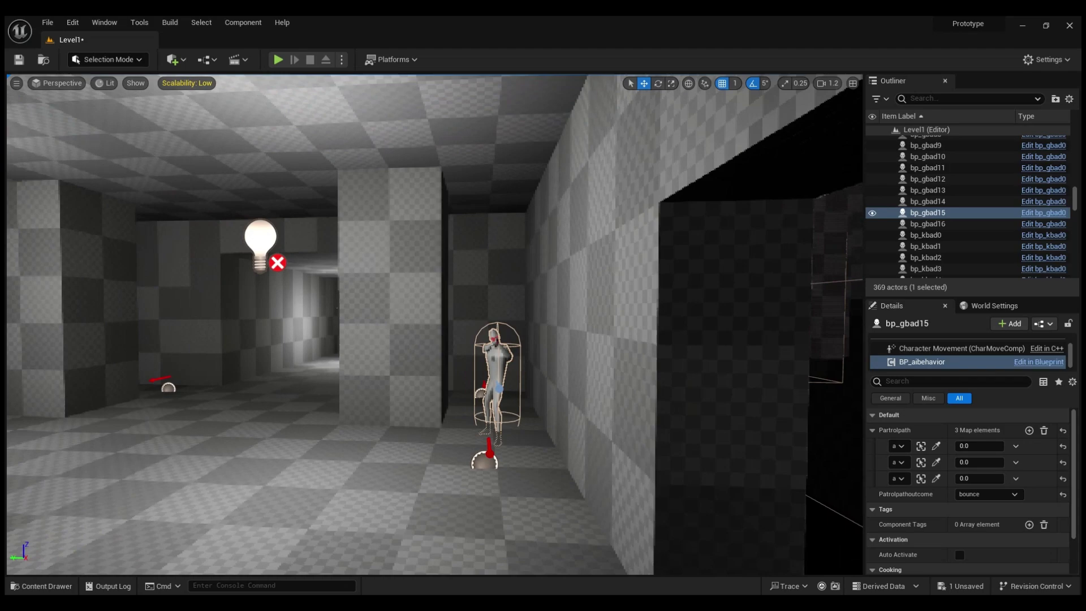
right_drag(599, 467, 549, 482)
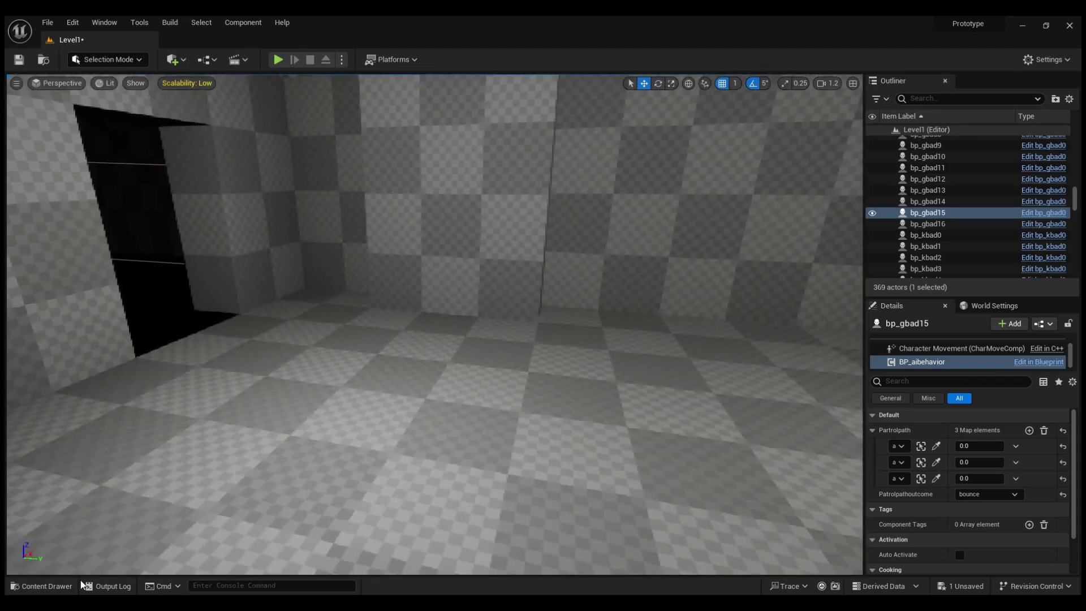
click(17, 586)
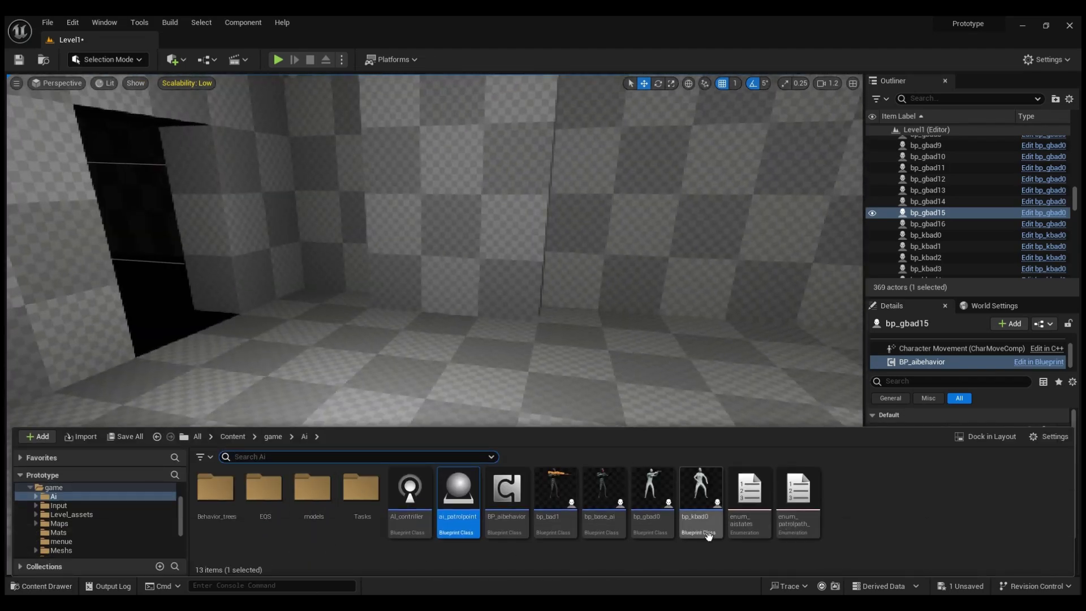
drag(702, 526, 392, 377)
key(s)
right_drag(392, 377, 424, 320)
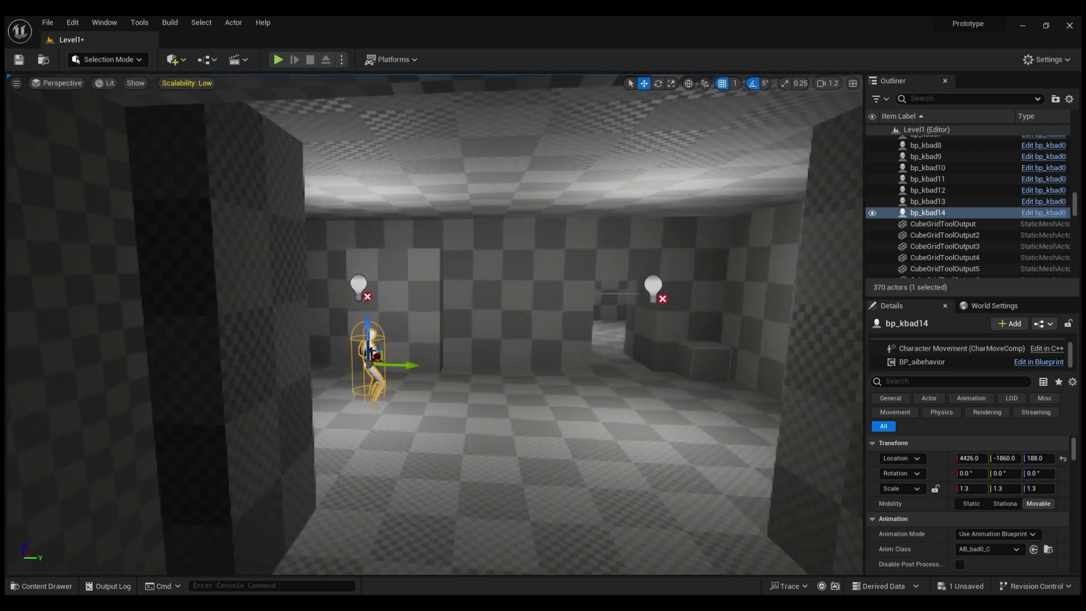
alt+drag(402, 366, 685, 372)
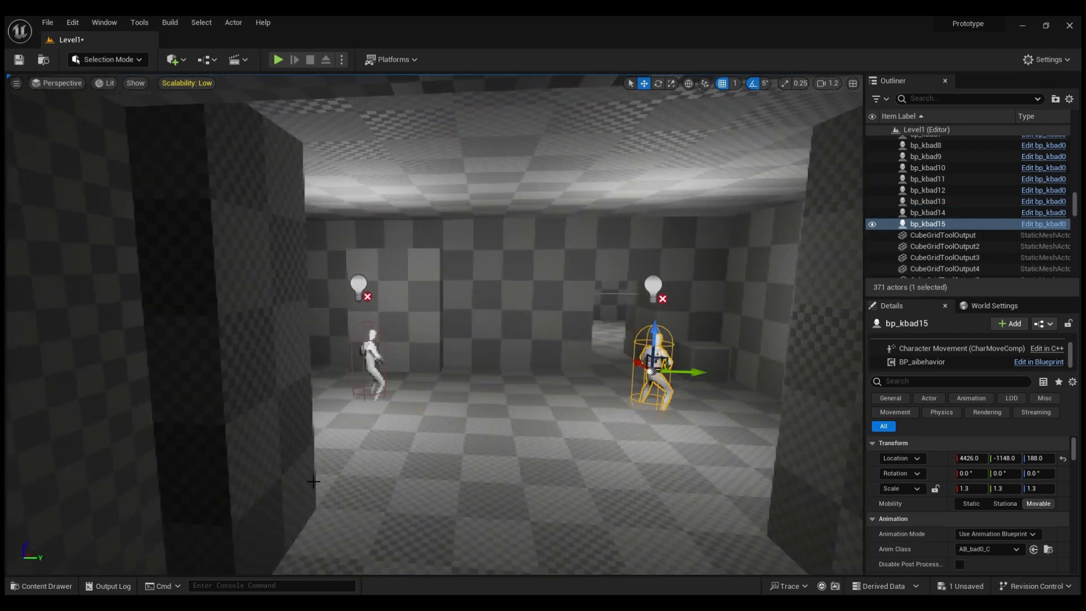
Place four ai_patrolpoint actors in a row across the room, two for each bp_kbad0 enemy
click(43, 588)
drag(459, 491, 358, 395)
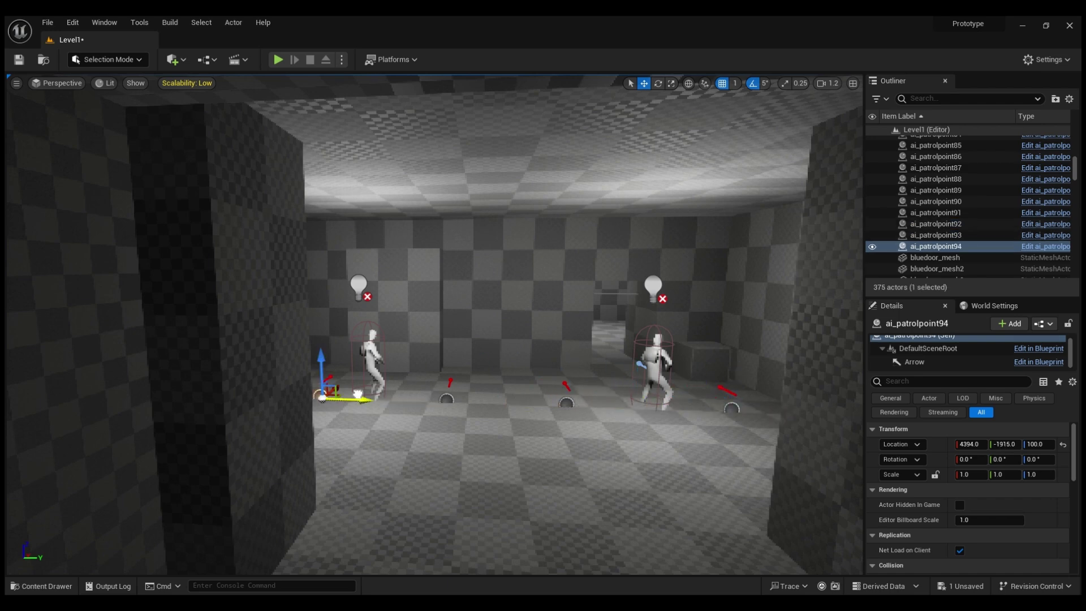
key(f)
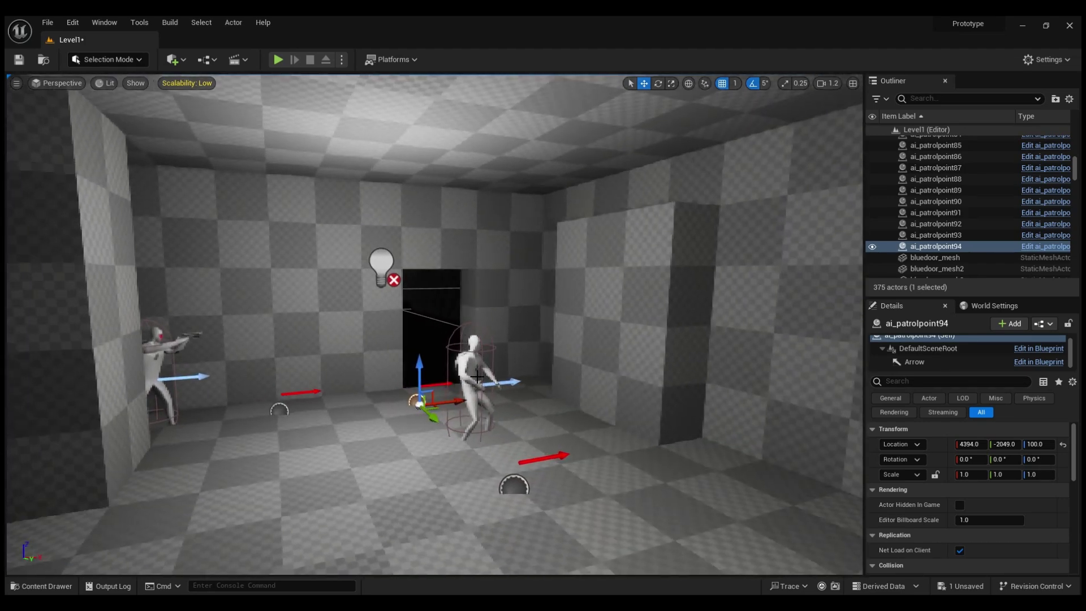
Add two patrol path entries to bp_kbad14's BP_aibehavior component and assign the two patrol points on its side of the room
click(471, 373)
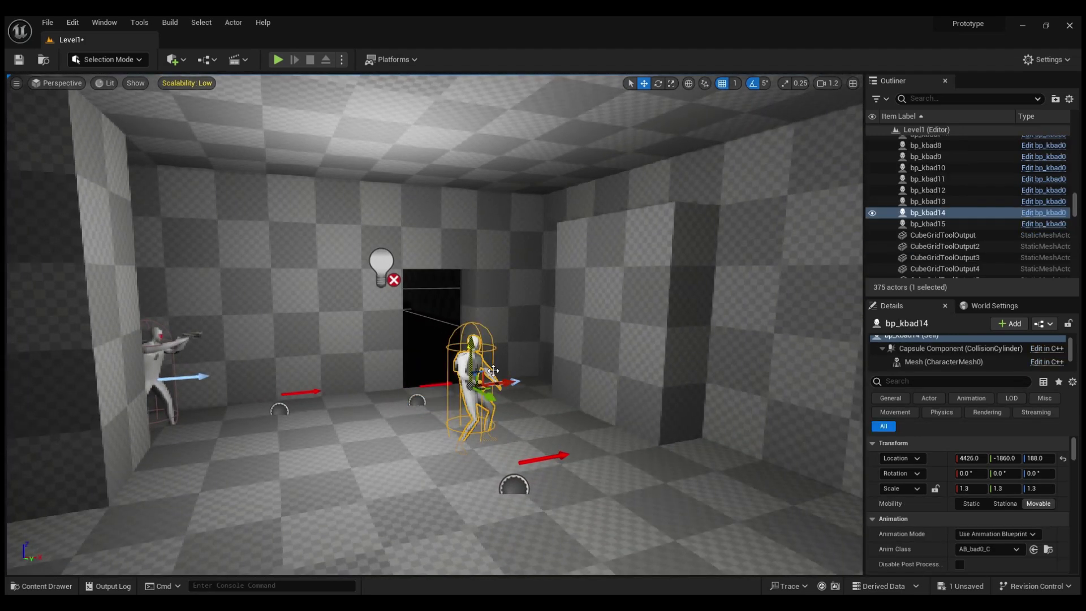
scroll(984, 348, down, 2)
click(969, 363)
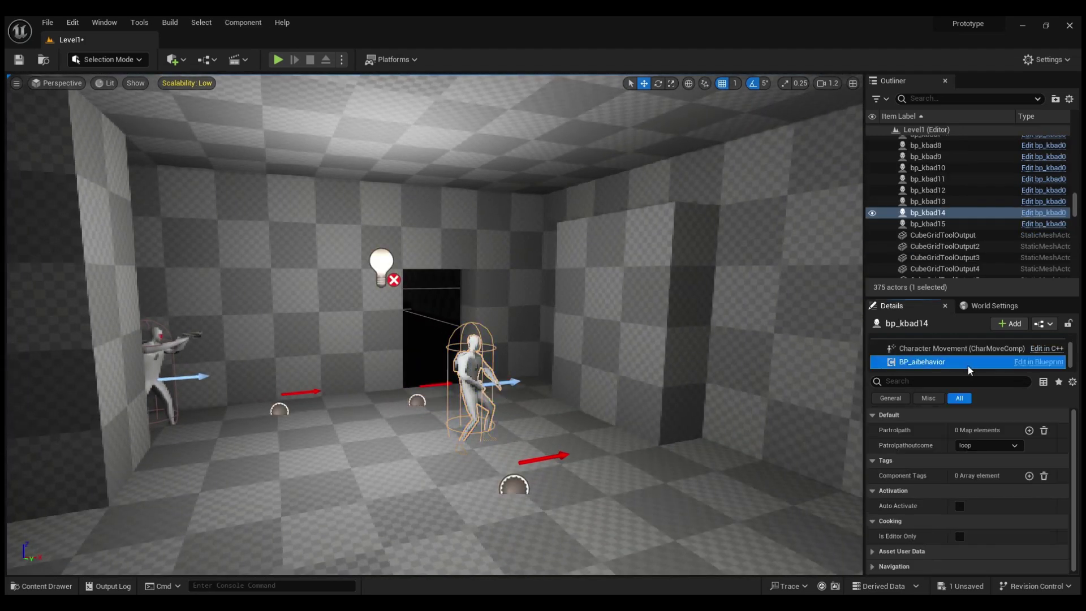
click(1029, 430)
click(936, 446)
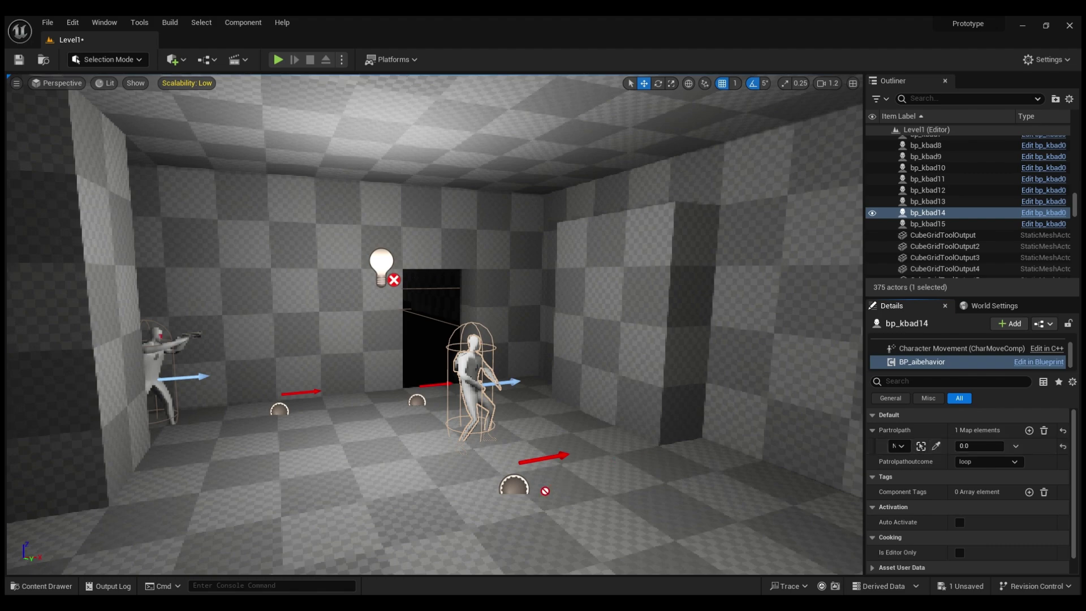
click(1029, 431)
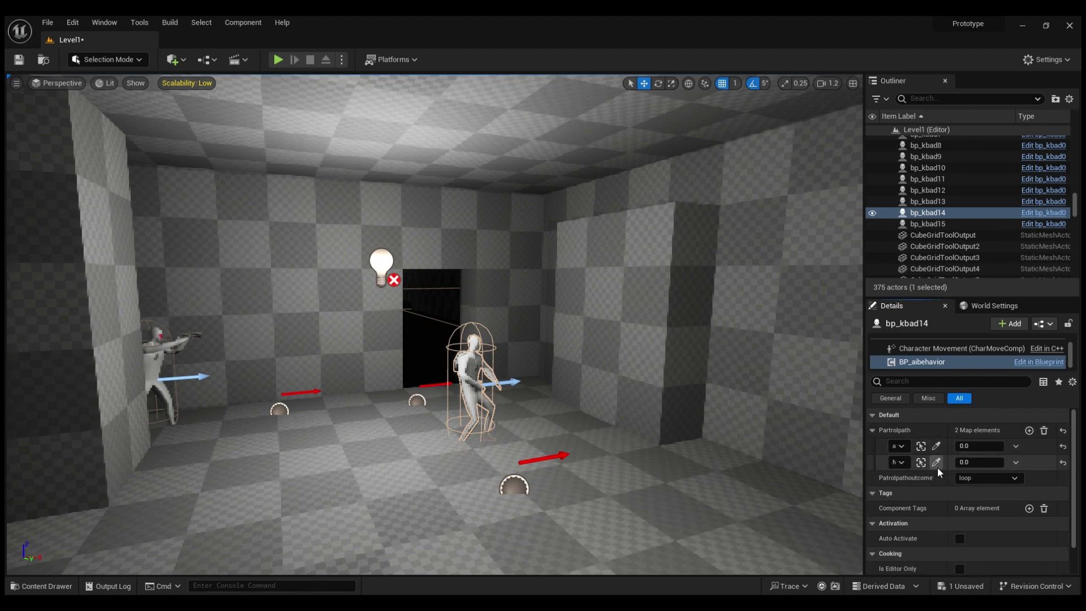
click(936, 463)
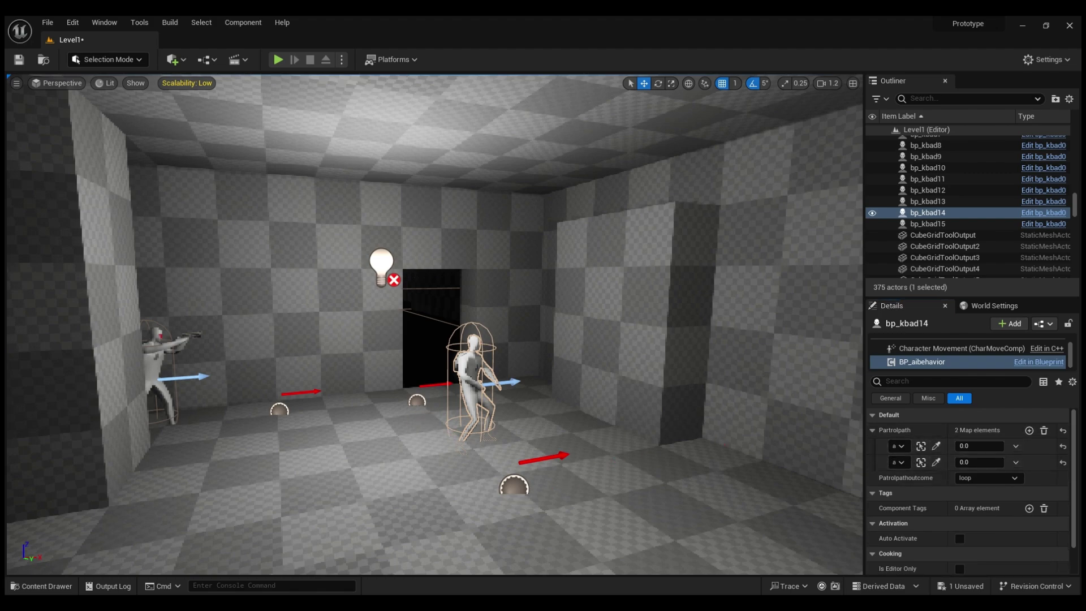
Add two patrol path entries to bp_kbad15's BP_aibehavior component and assign the patrol points on either side of it
key(f)
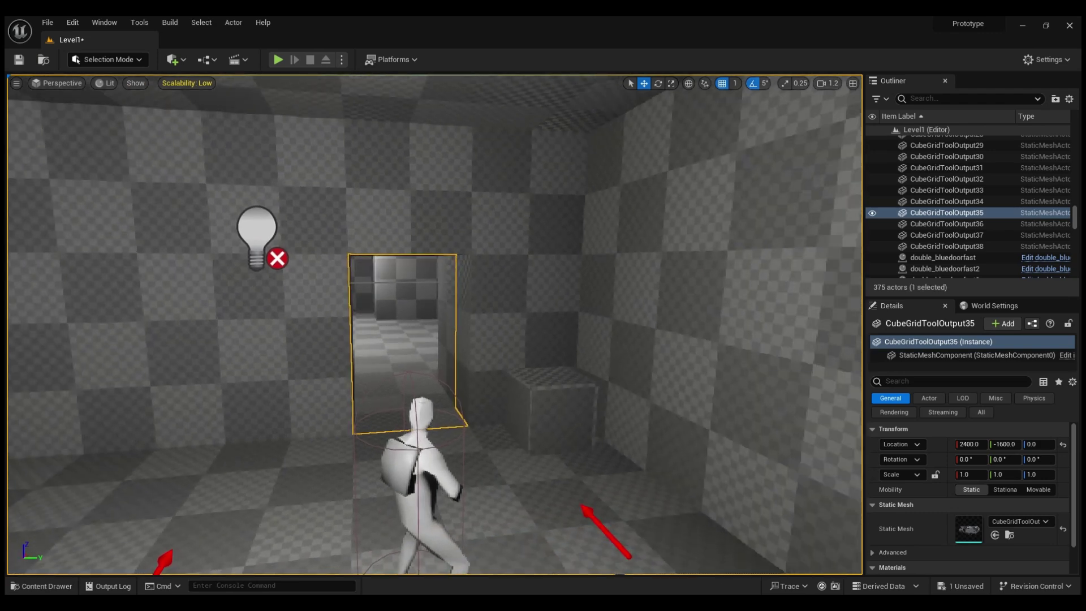
click(427, 444)
scroll(914, 351, down, 3)
click(913, 361)
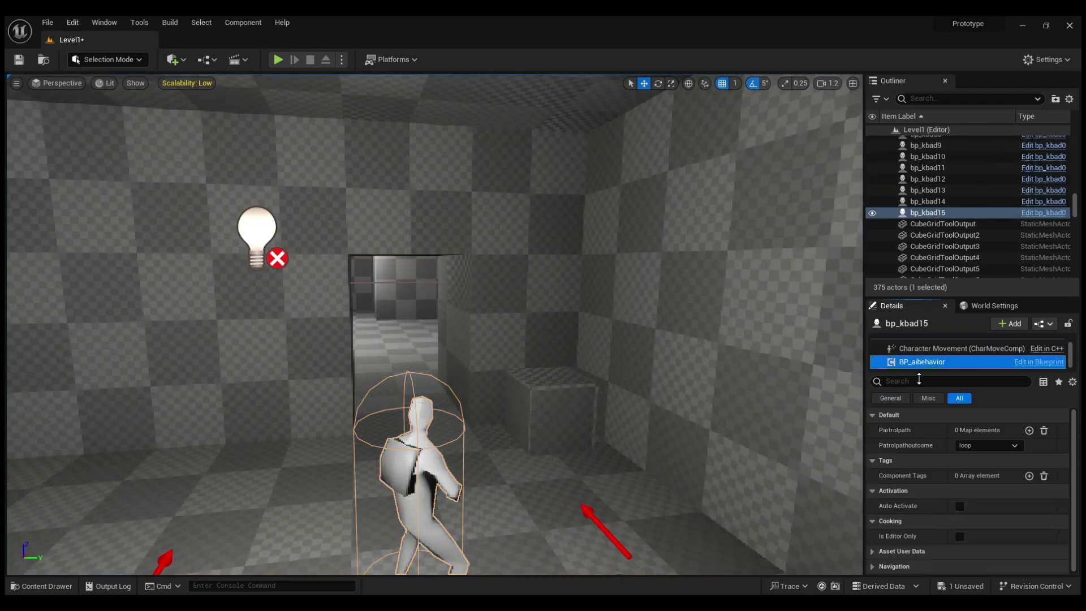
click(1029, 431)
click(936, 446)
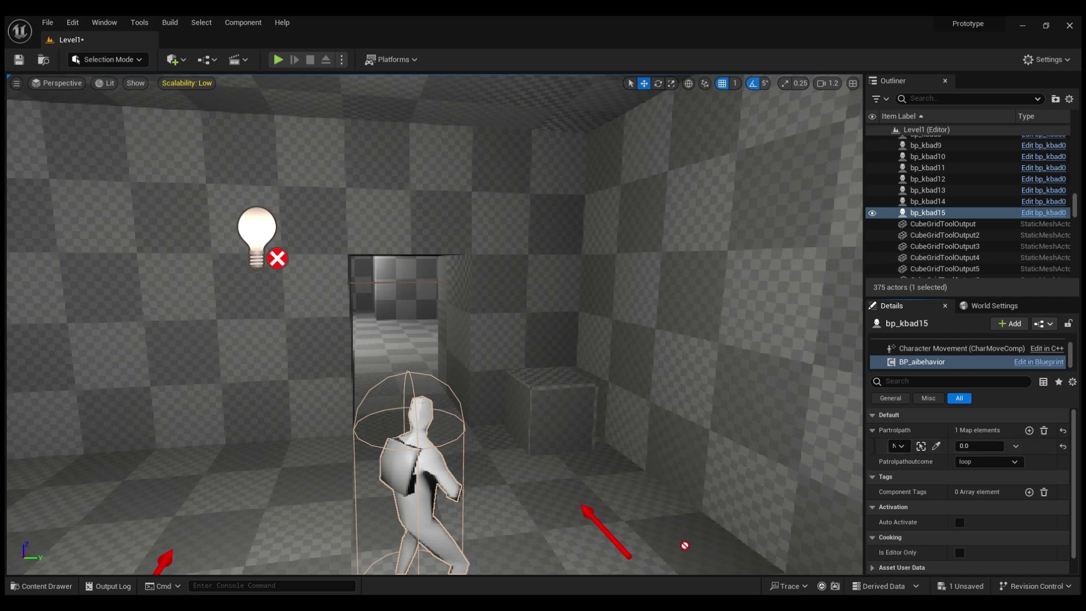
right_drag(685, 545, 685, 572)
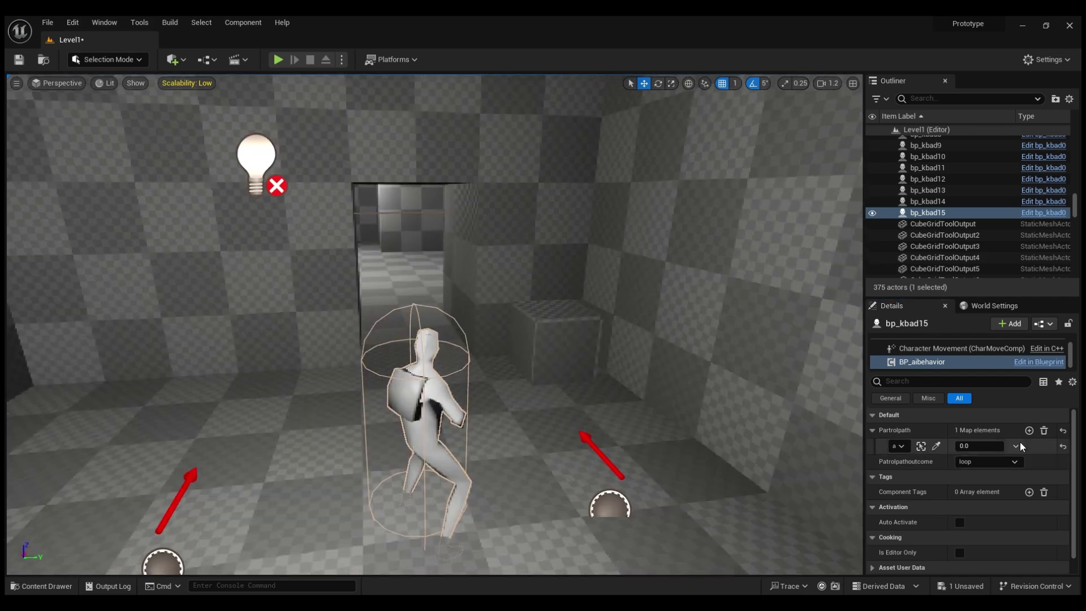
click(1029, 431)
click(937, 462)
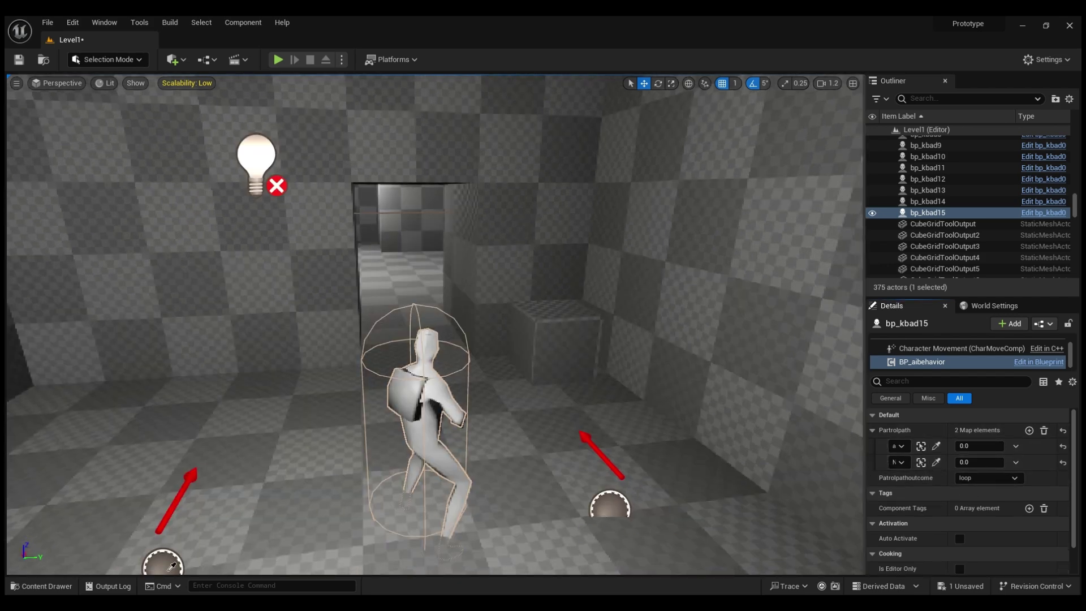
click(170, 568)
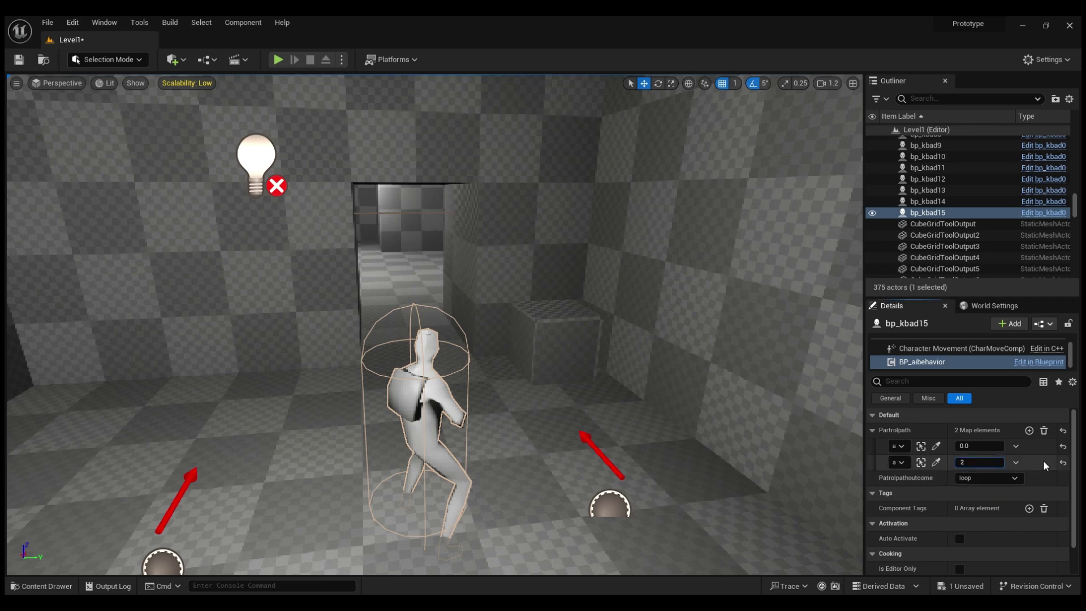
Set the second patrol path entry's value to 2.0 for both bp_kbad15 and bp_kbad14
text(2)
key(Return)
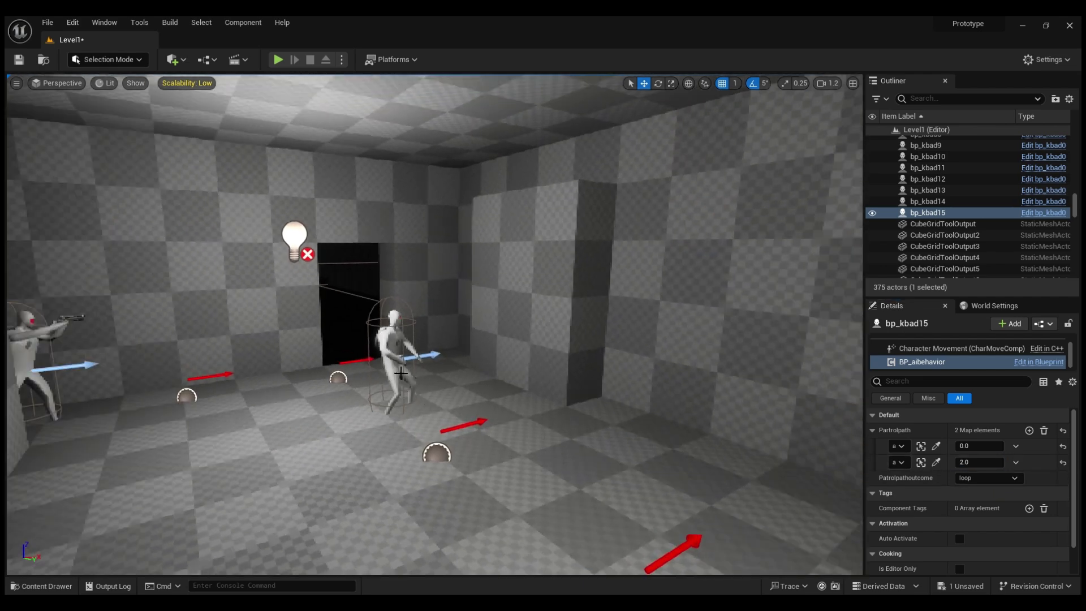
click(400, 372)
click(946, 361)
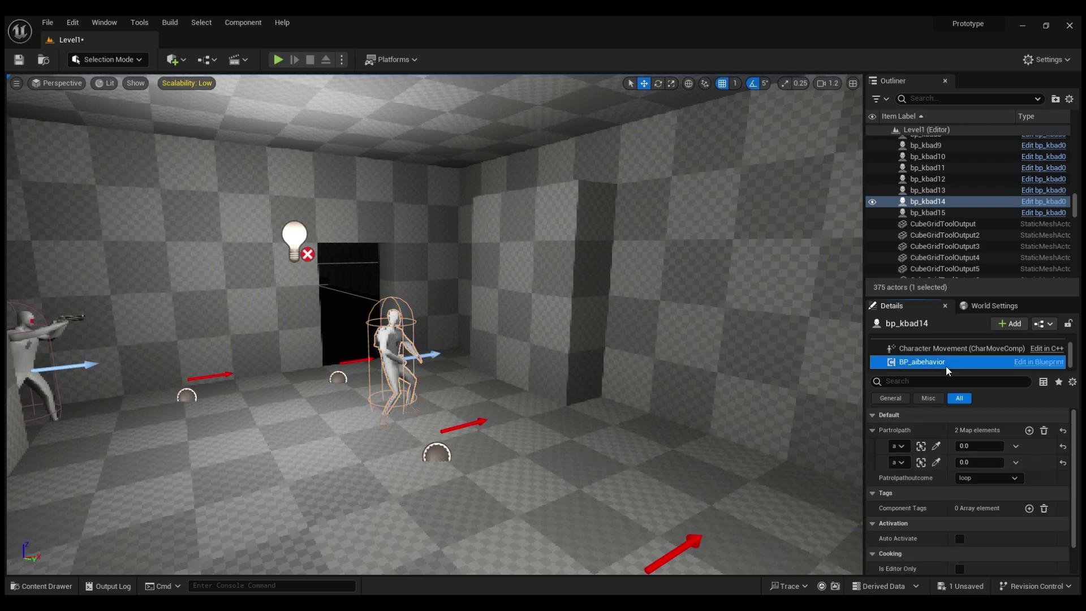
click(979, 462)
text(2)
key(Return)
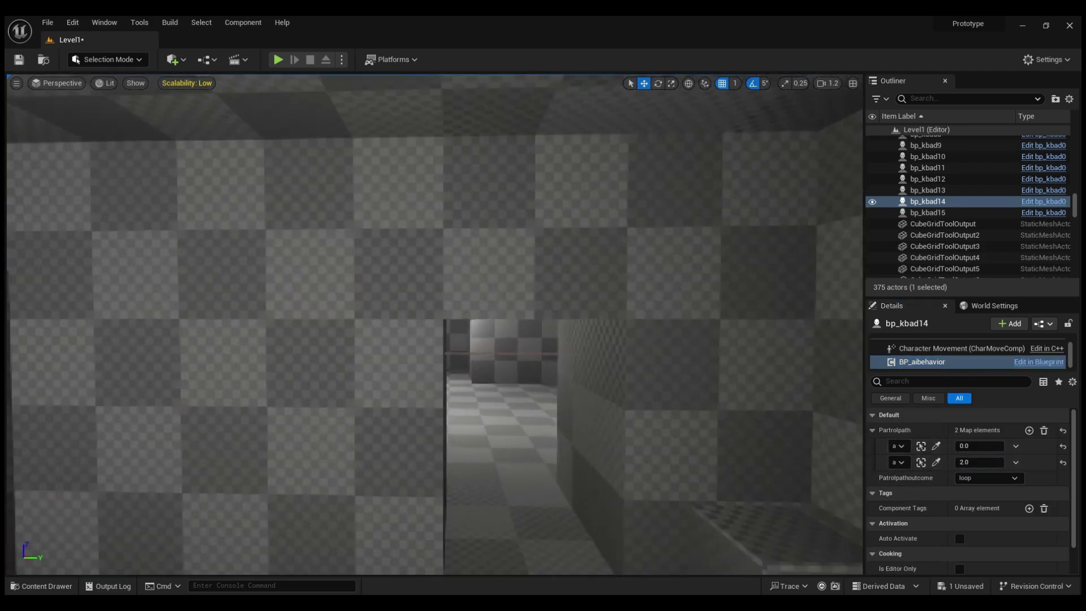
Place a bp_bad1 rifle enemy in the next room and move it near the corner, at about X 5266, Y -238
right_drag(435, 324, 588, 324)
click(68, 583)
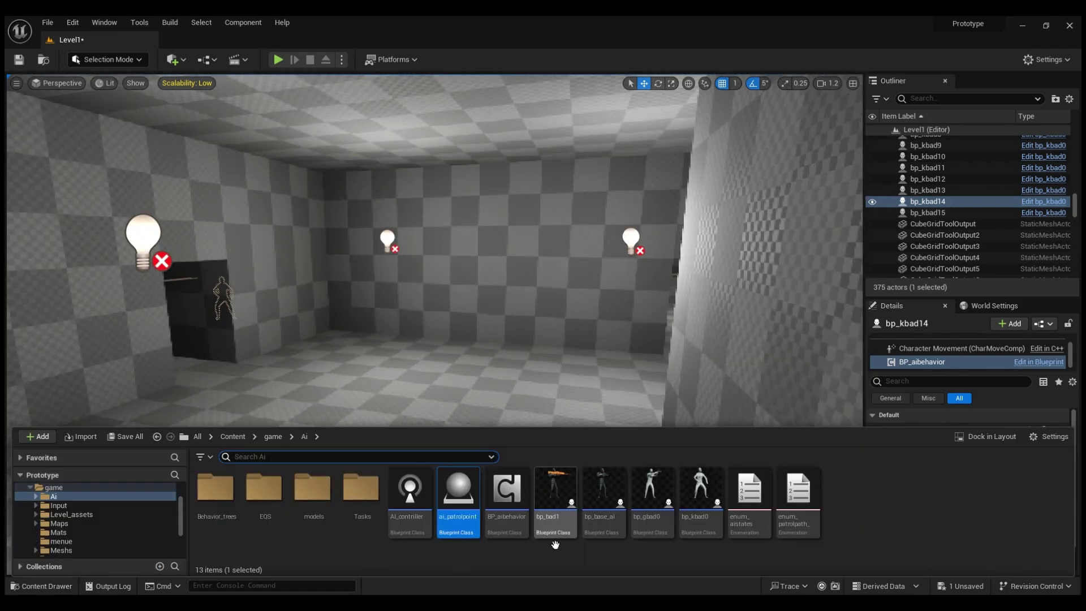
drag(556, 498, 146, 484)
key(f)
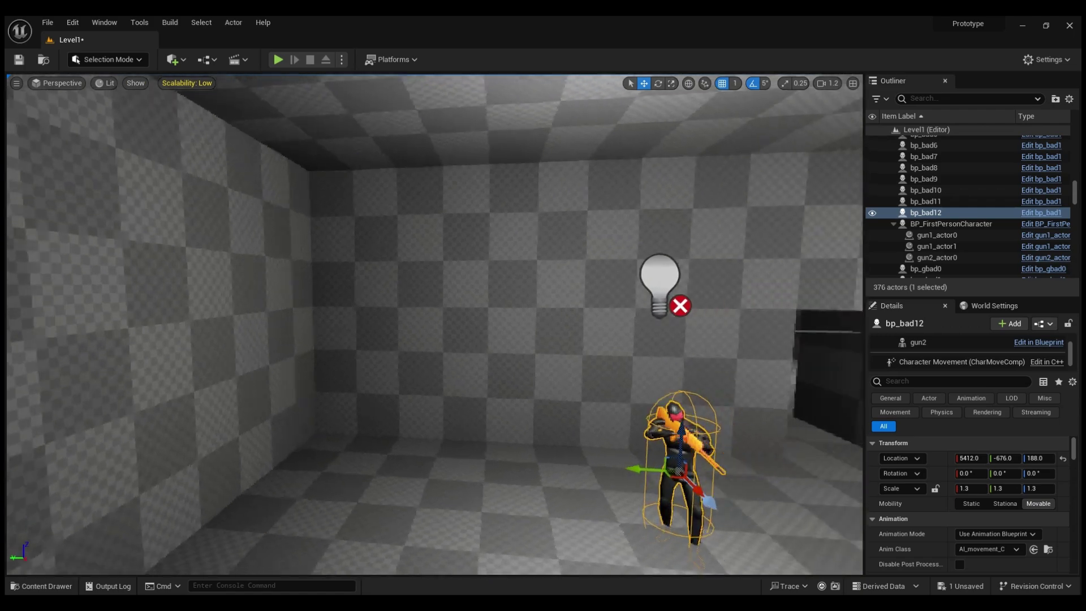
drag(593, 473, 303, 465)
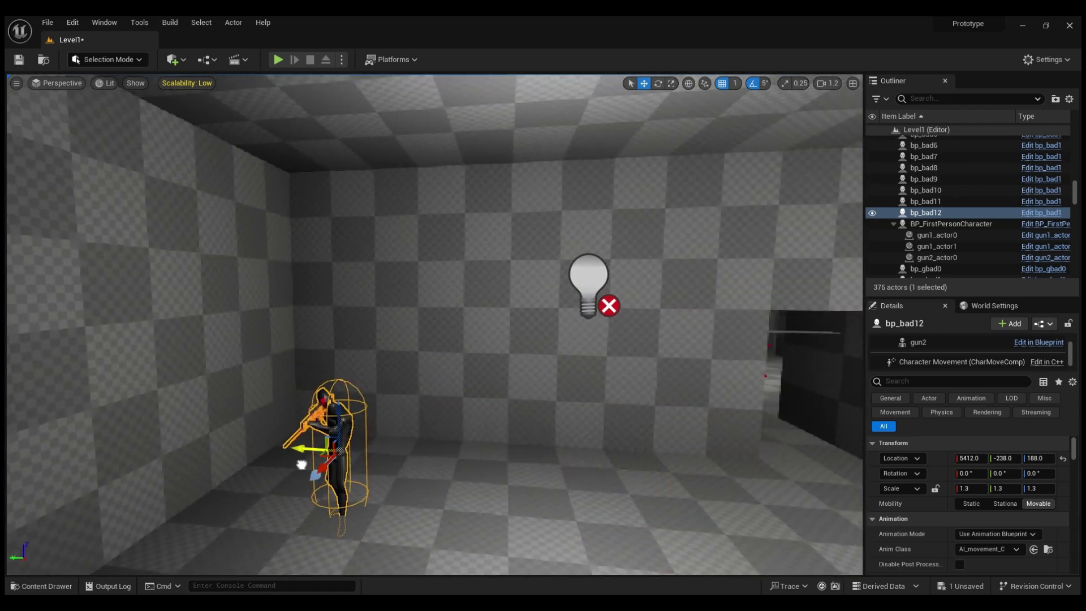
key(f)
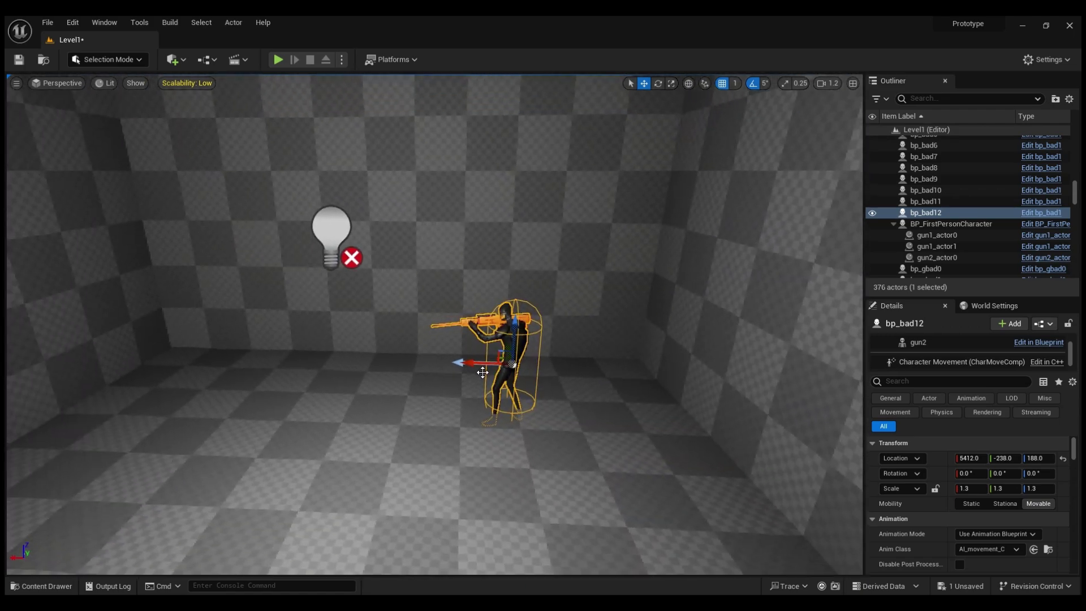
drag(474, 367, 565, 372)
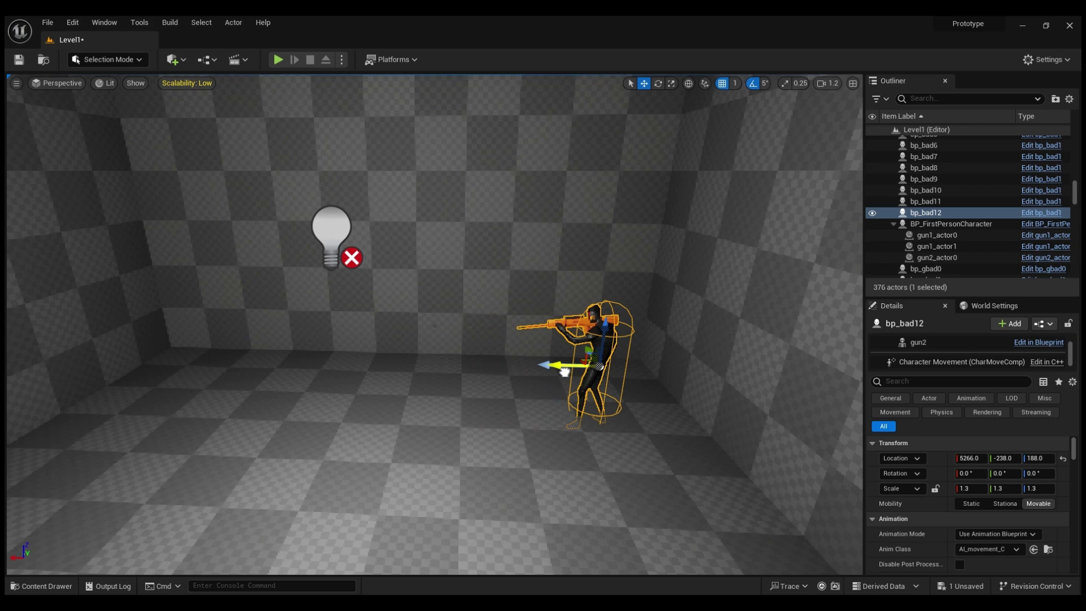
Place an ai_patrolpoint in the corner facing the rifle enemy and duplicate it along X to the spot beside that enemy
click(57, 585)
drag(459, 504, 199, 393)
drag(204, 382, 203, 382)
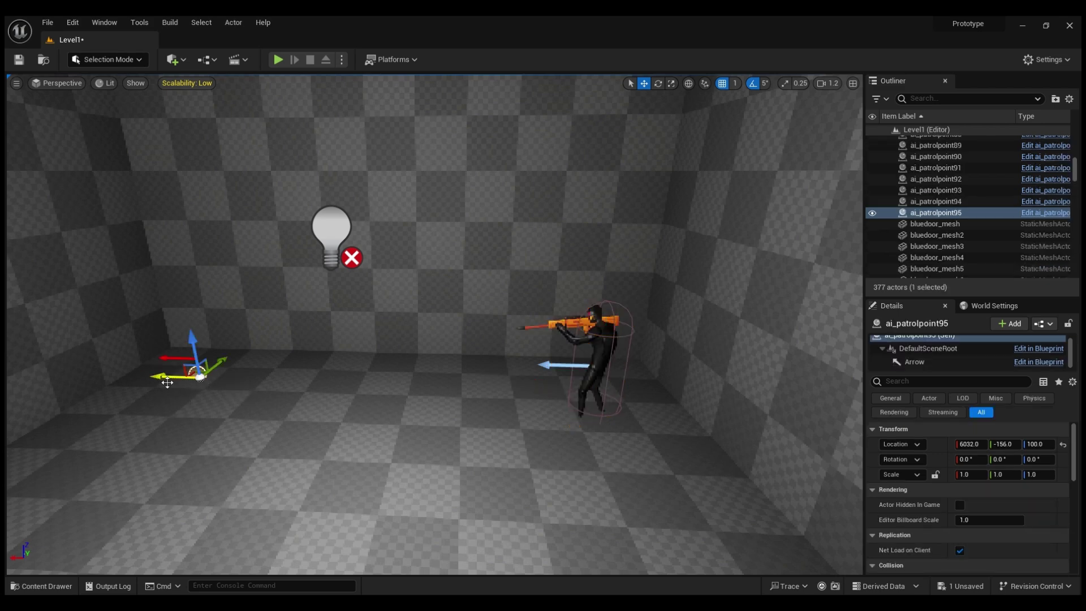
alt+drag(167, 382, 549, 412)
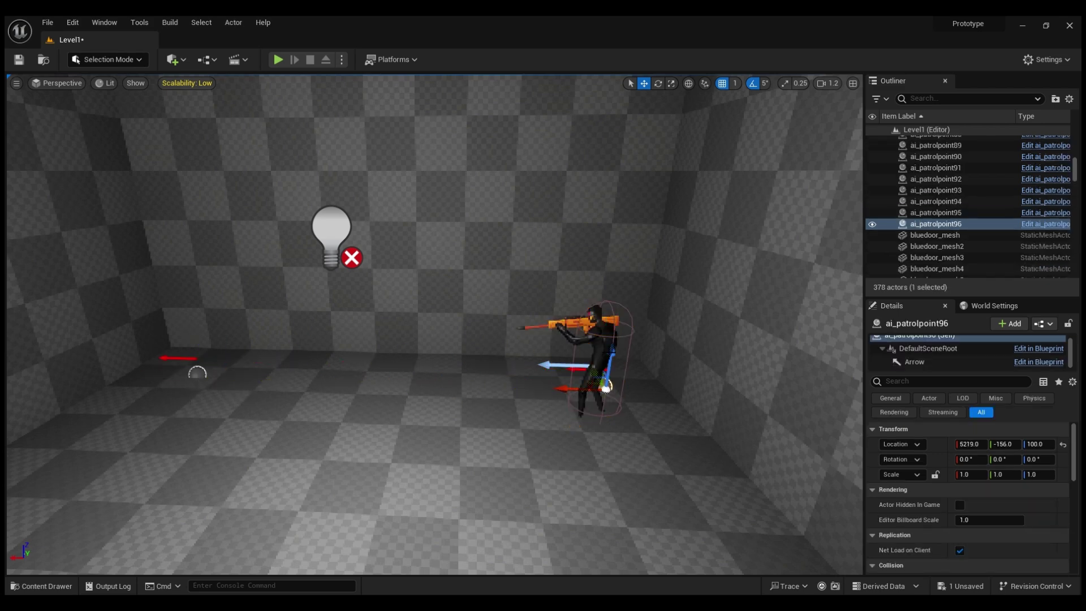
Add two patrol path entries to bp_bad12's BP_aibehavior component and assign the patrol points beside it and in the facing corner
click(606, 386)
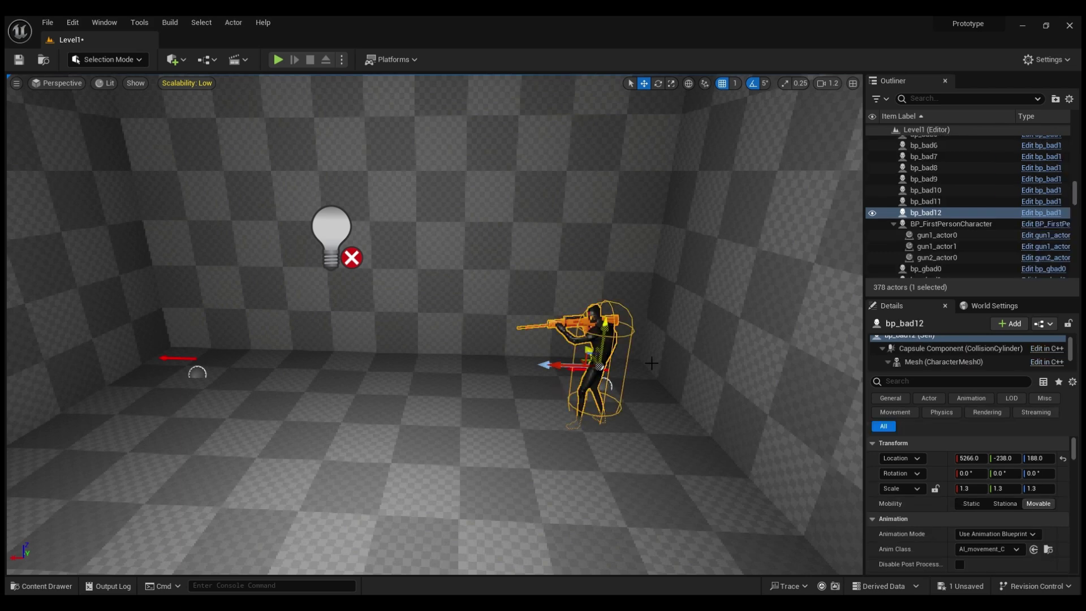
scroll(924, 358, down, 1)
click(924, 361)
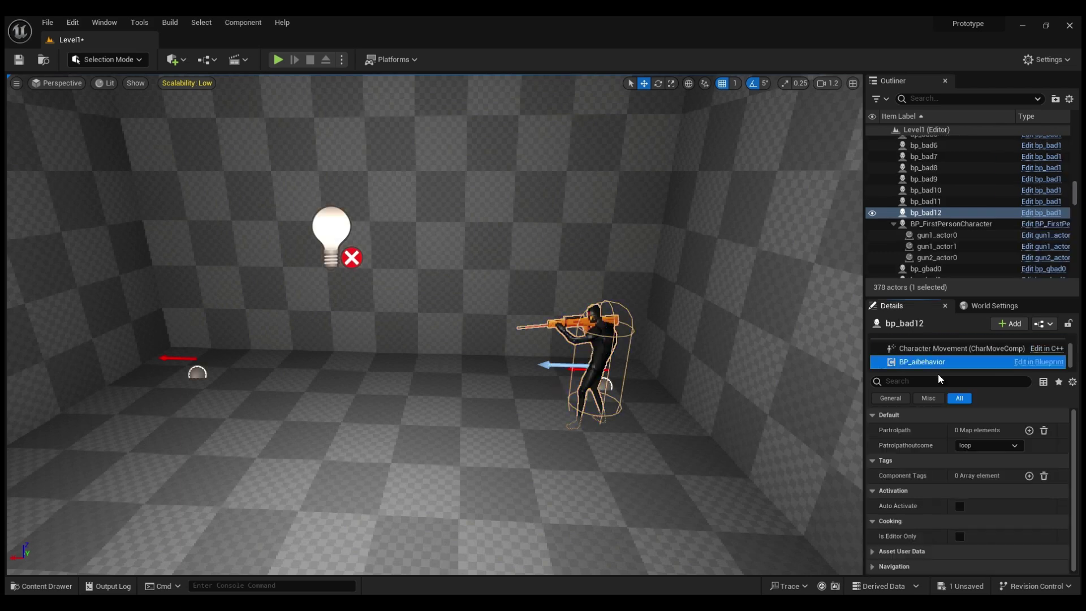
click(1029, 430)
click(937, 445)
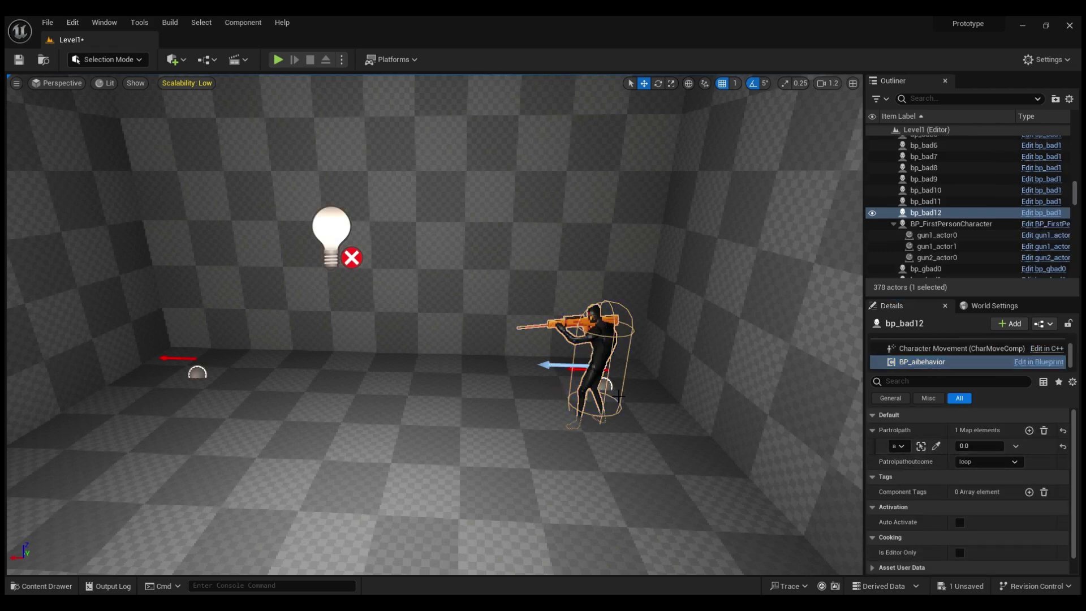
click(1030, 430)
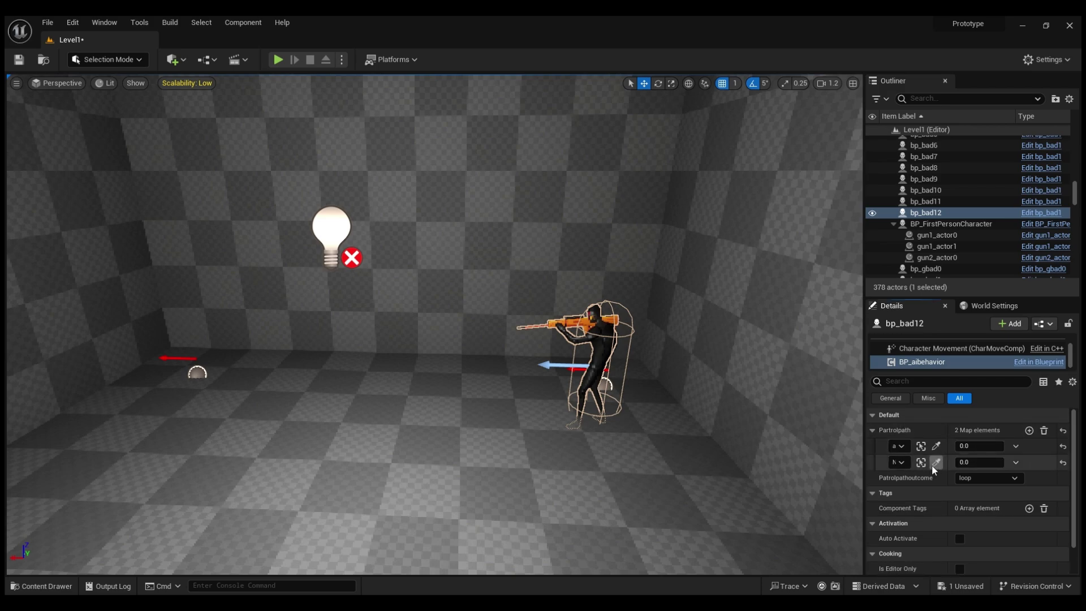
click(934, 463)
Place three ai_patrolpoint actors in a triangle in the adjoining area and add a bp_bad1 rifle enemy at the far point near the doorway
mouse_move(387, 402)
right_down()
mouse_move(170, 390)
mouse_move(193, 396)
mouse_move(249, 452)
mouse_move(498, 435)
mouse_move(387, 401)
right_up()
click(31, 585)
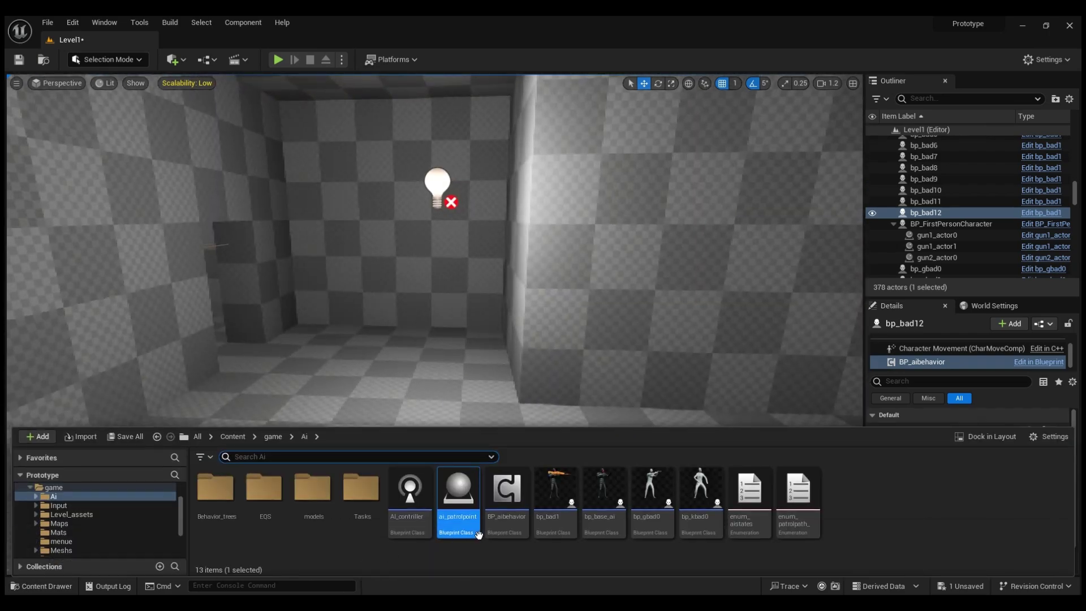
drag(318, 343, 368, 394)
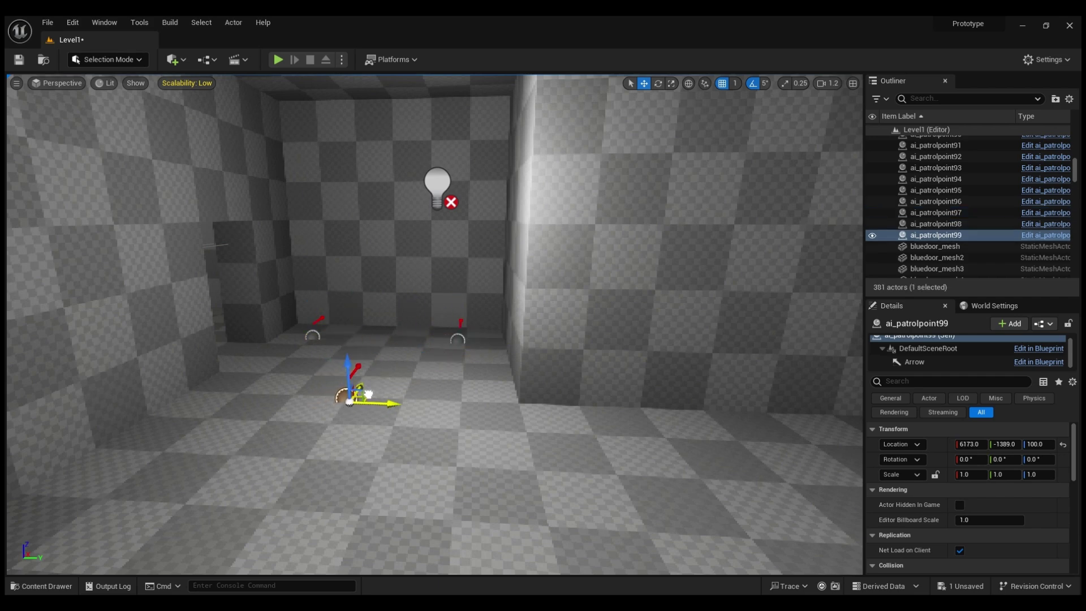
click(28, 587)
drag(555, 517, 320, 341)
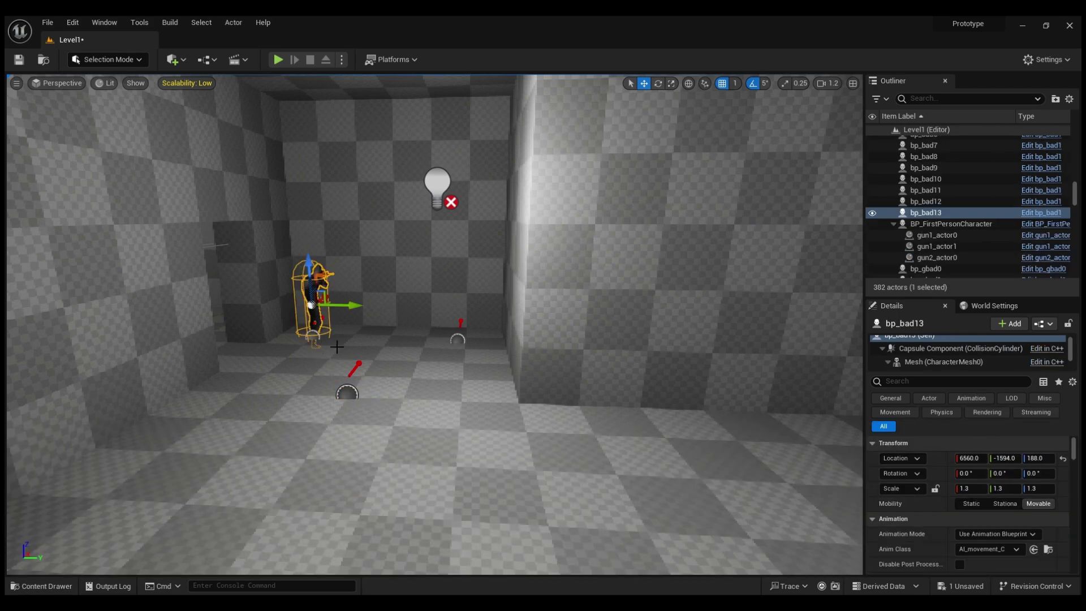
Add three patrol path entries to bp_bad13's BP_aibehavior component and assign the three surrounding patrol points
scroll(943, 359, down, 2)
click(942, 362)
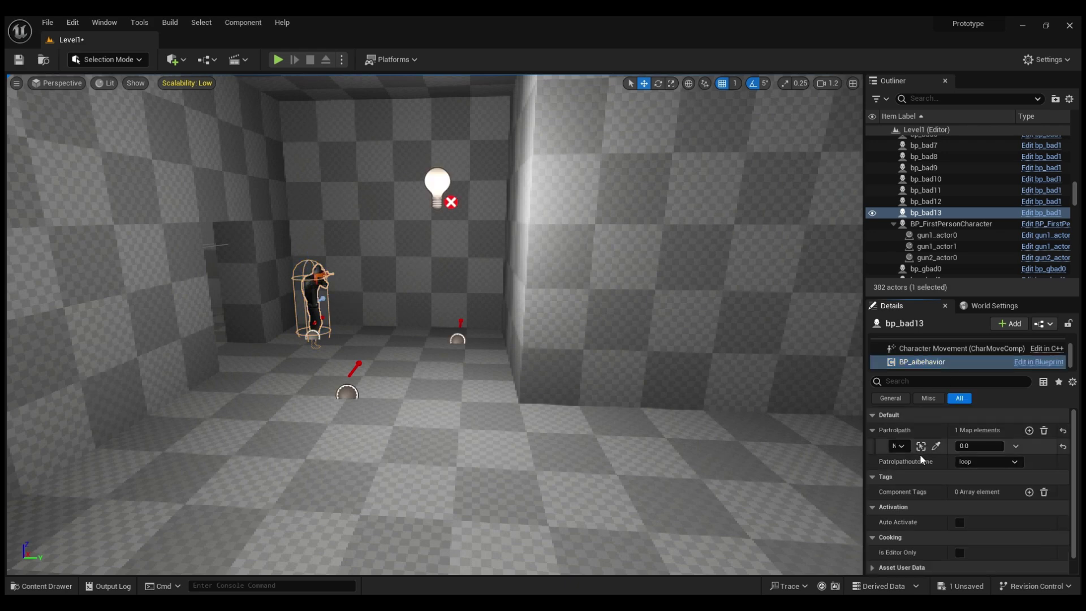
click(936, 447)
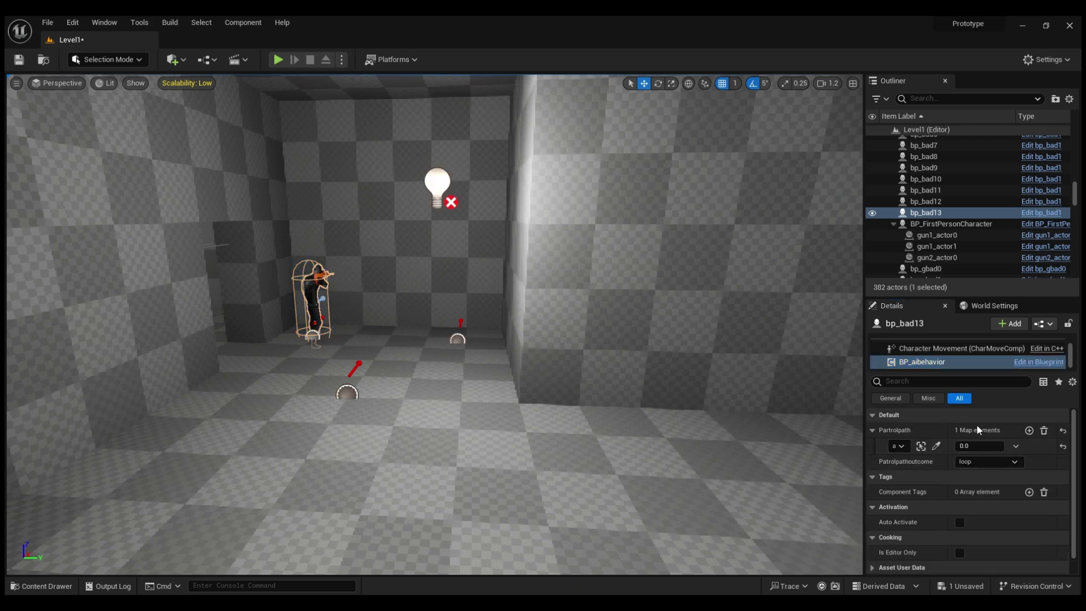
click(1030, 431)
click(936, 462)
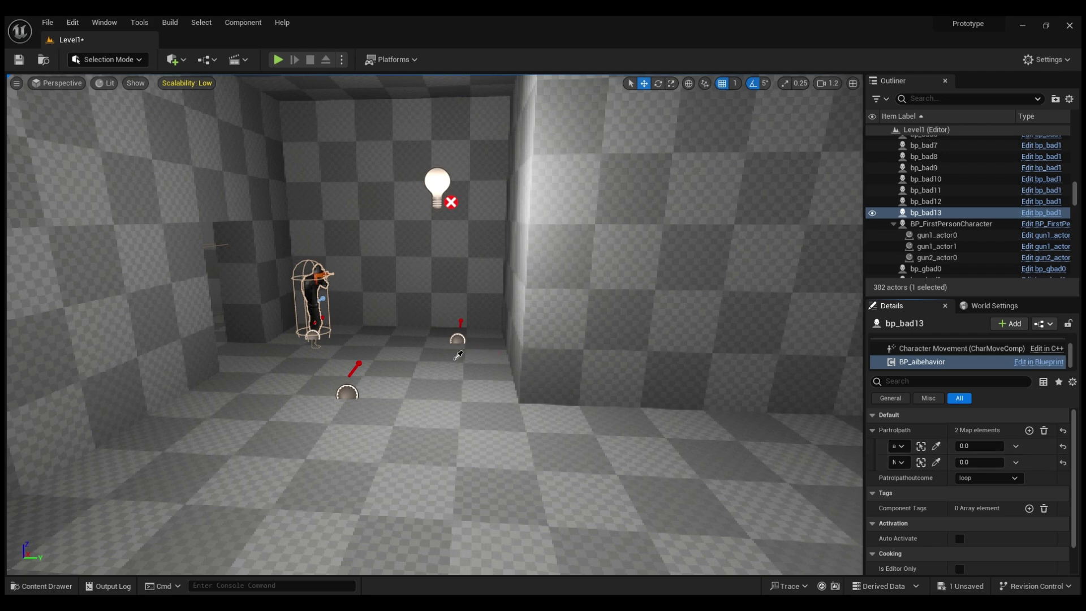
click(1029, 431)
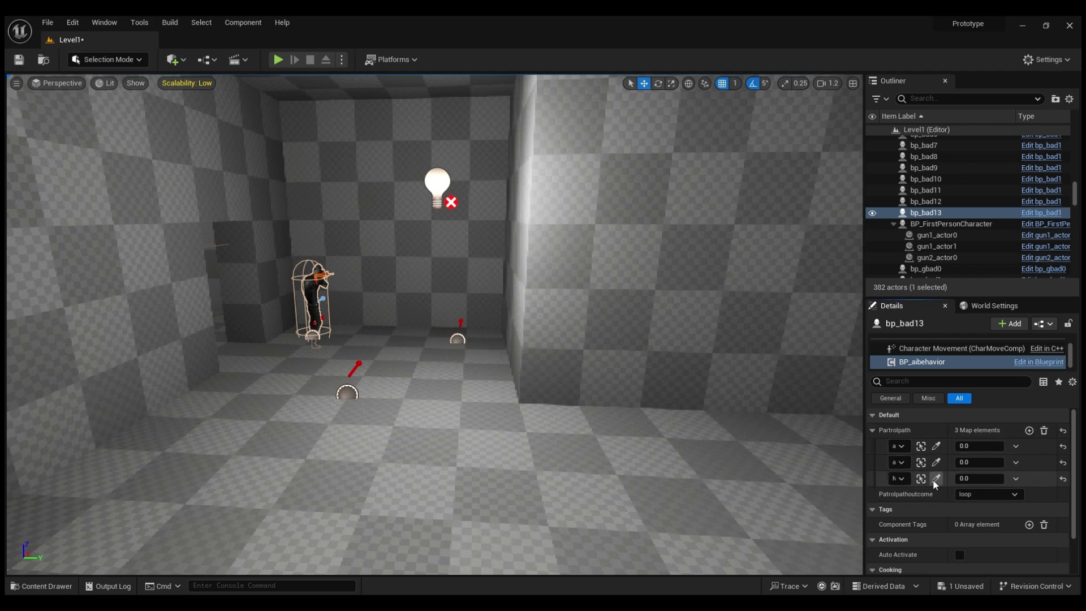
click(936, 479)
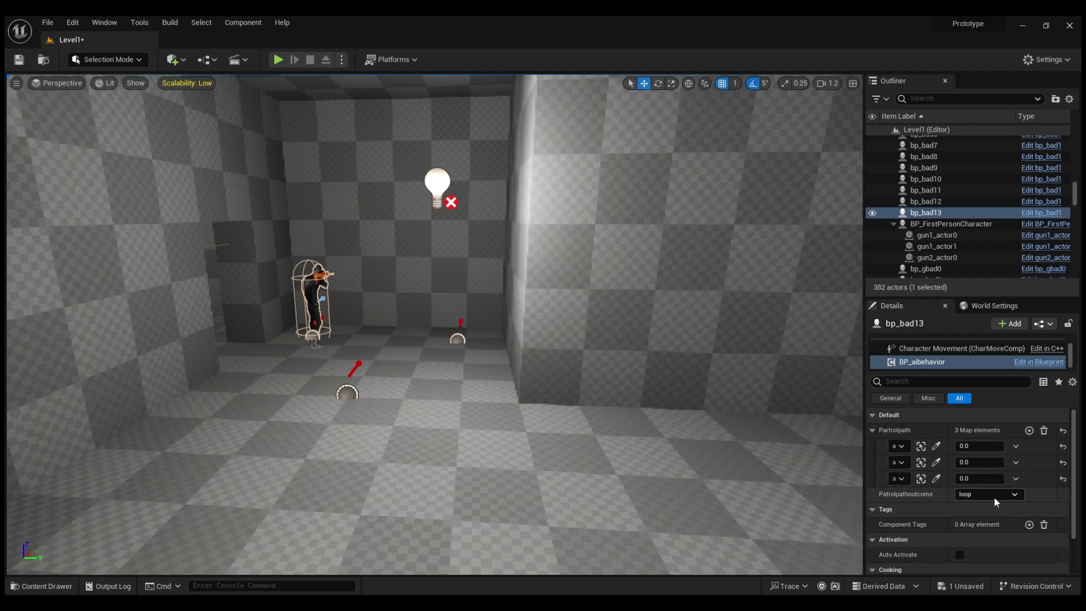
Place a bp_kbad0 knife enemy in the room at about X 5665, Y -742 and duplicate it along Y to about -1329
right_drag(524, 402, 149, 560)
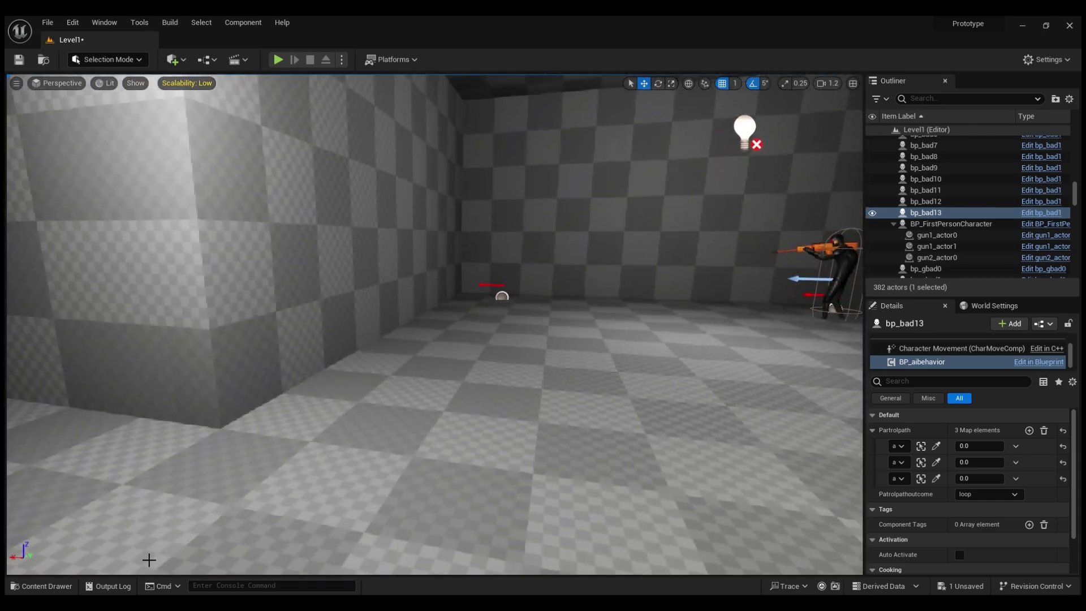
click(73, 587)
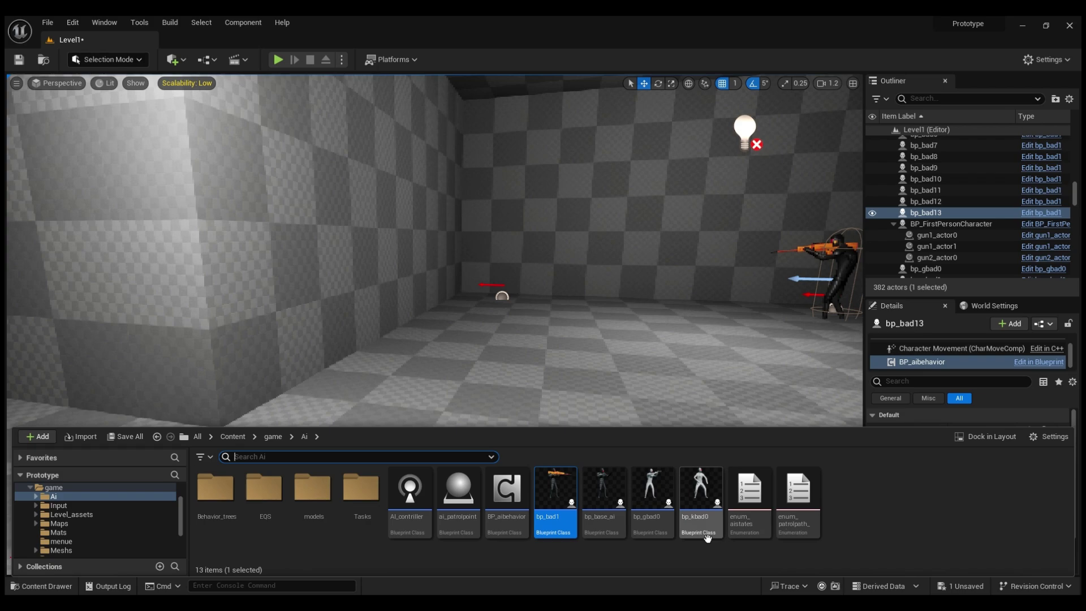
drag(707, 539, 798, 372)
right_drag(797, 372, 687, 405)
drag(579, 399, 500, 396)
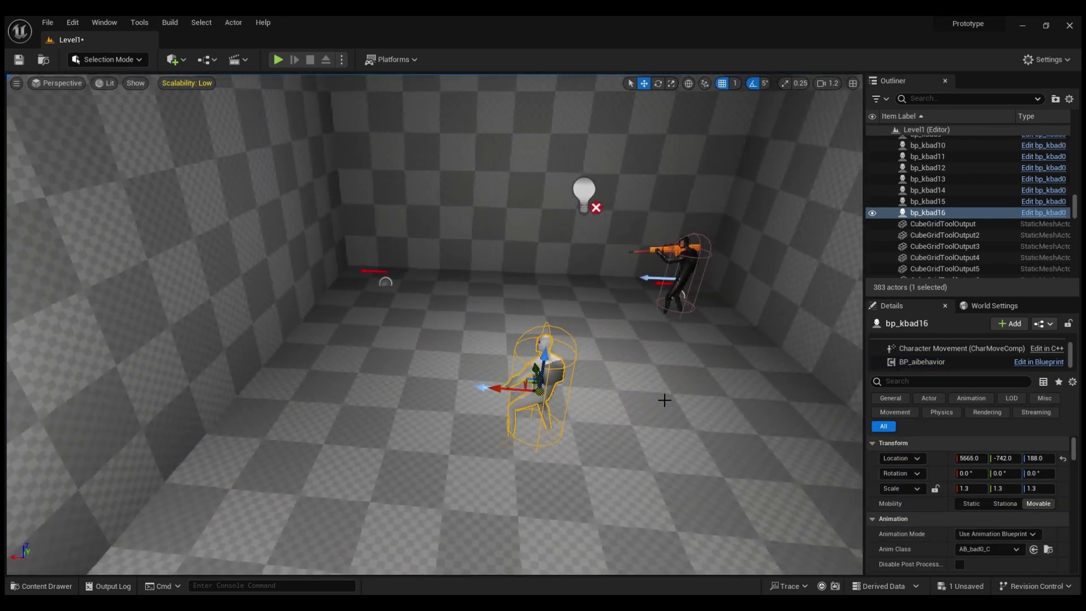
right_drag(665, 400, 609, 437)
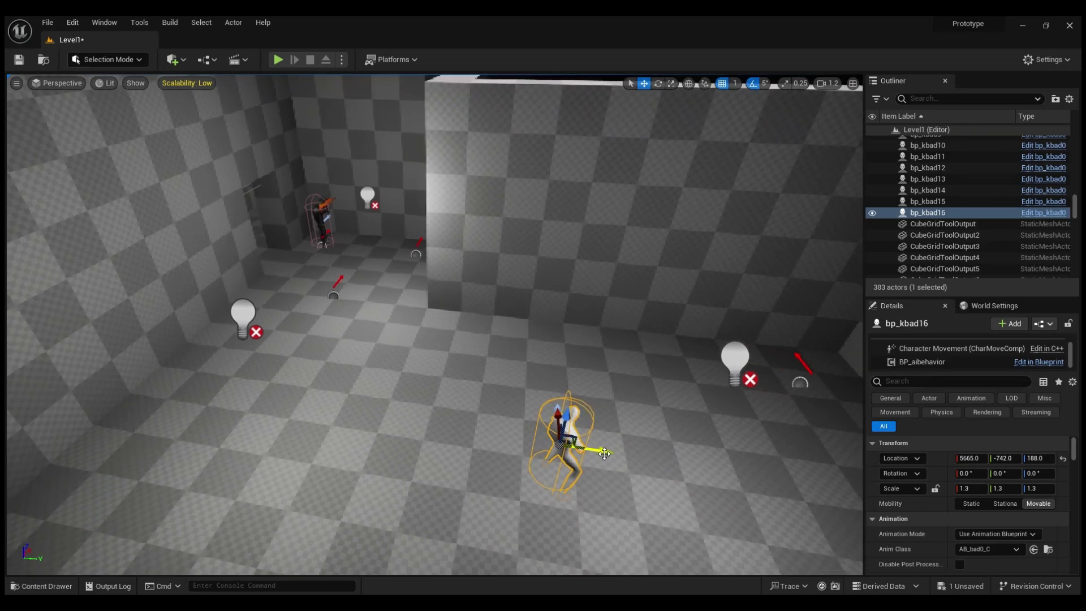
alt+drag(605, 453, 283, 391)
Select both knife enemies and duplicate them along X to form two rows, at about X 5356 and X 5998
right_drag(412, 429, 413, 430)
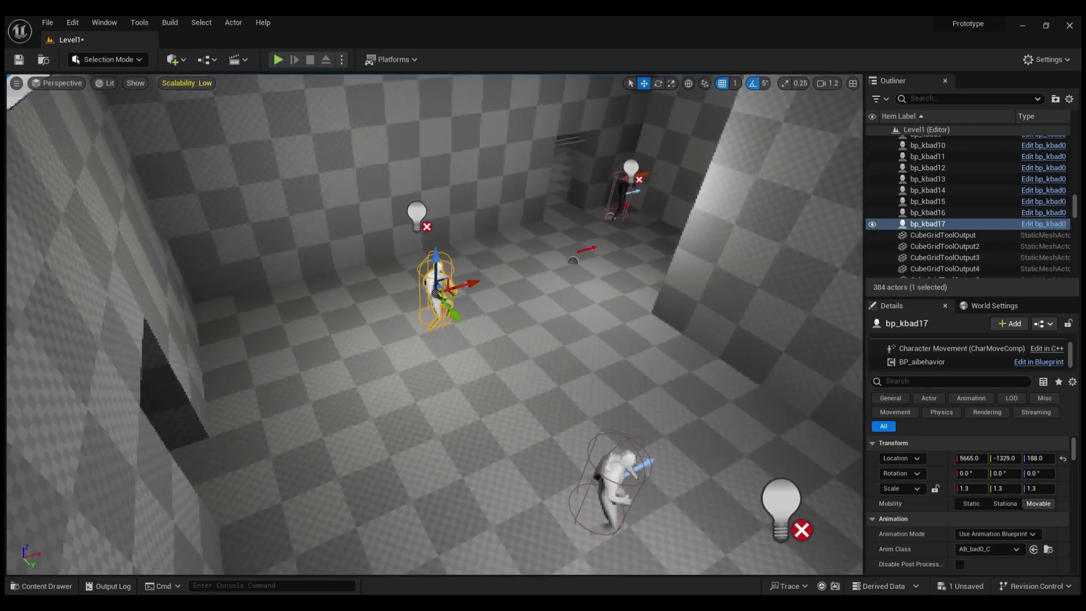
right_drag(575, 439, 574, 439)
ctrl+click(445, 512)
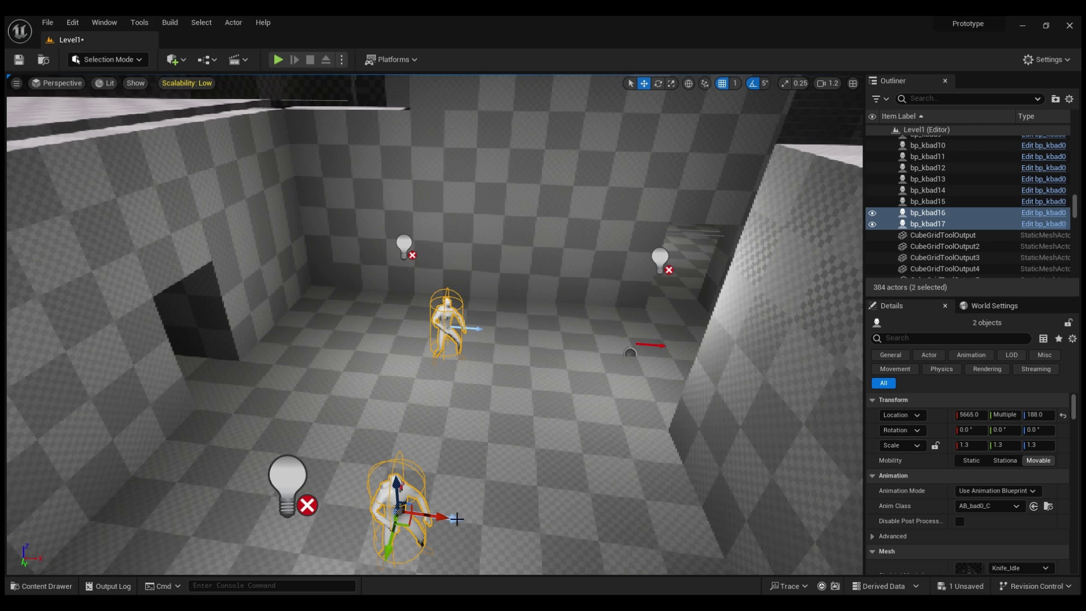
drag(416, 520, 569, 507)
right_drag(569, 507, 379, 493)
Duplicate the patrol point beside the rifle enemy into four points flanking the two nearby knife enemies, in a line at about X 5365
click(371, 453)
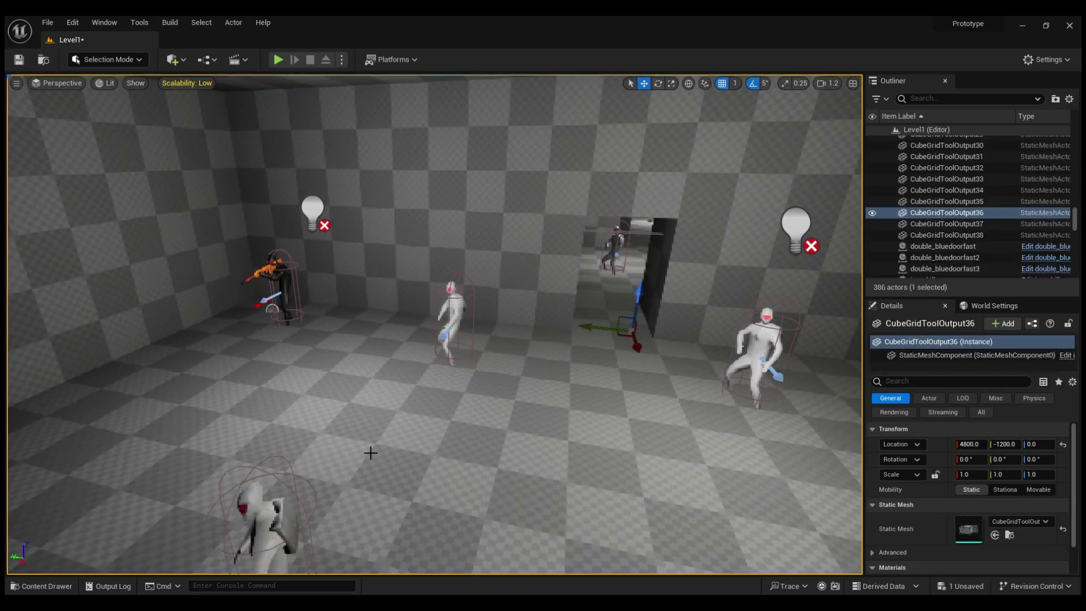
click(276, 314)
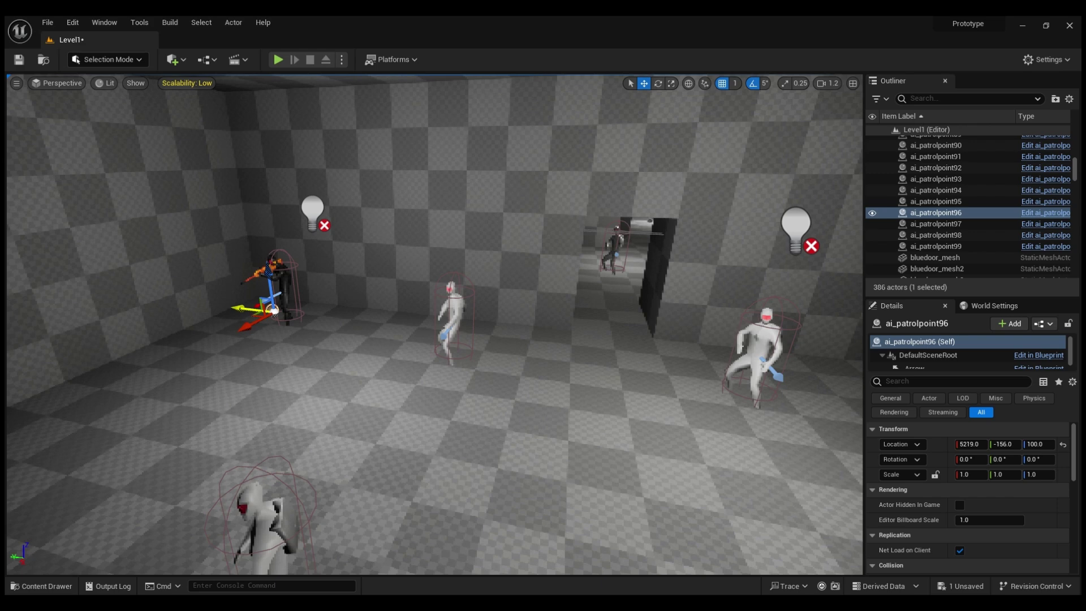
alt+drag(275, 311, 619, 404)
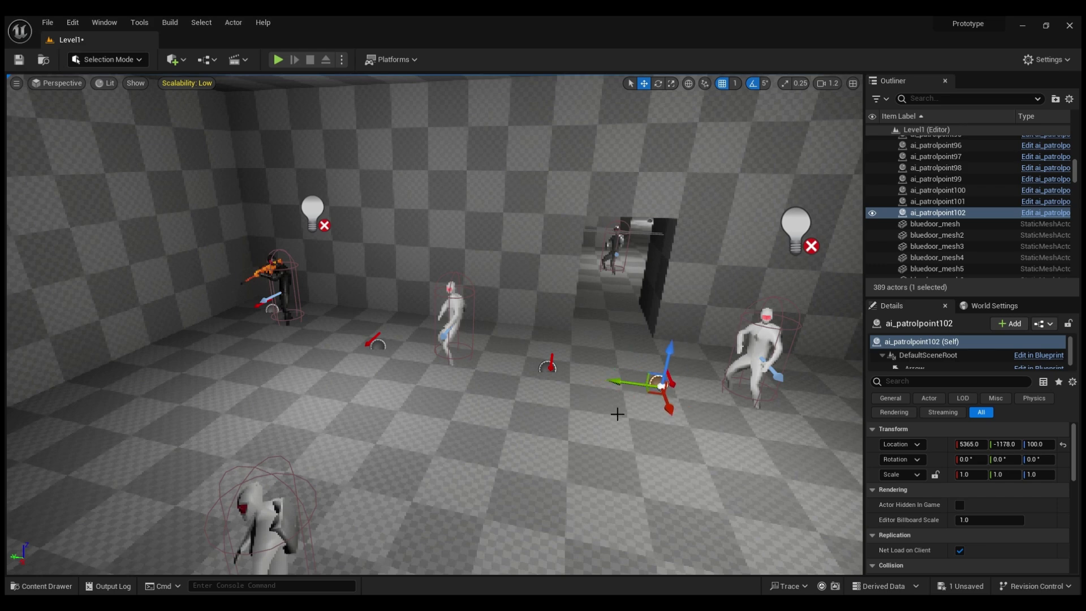
right_drag(617, 414, 489, 404)
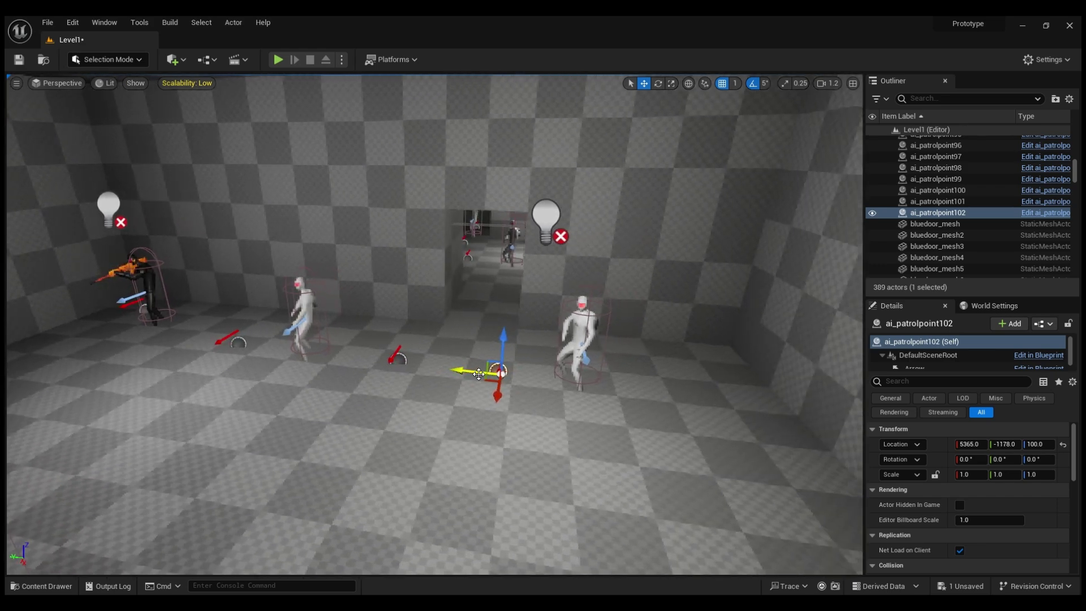
alt+drag(478, 374, 660, 393)
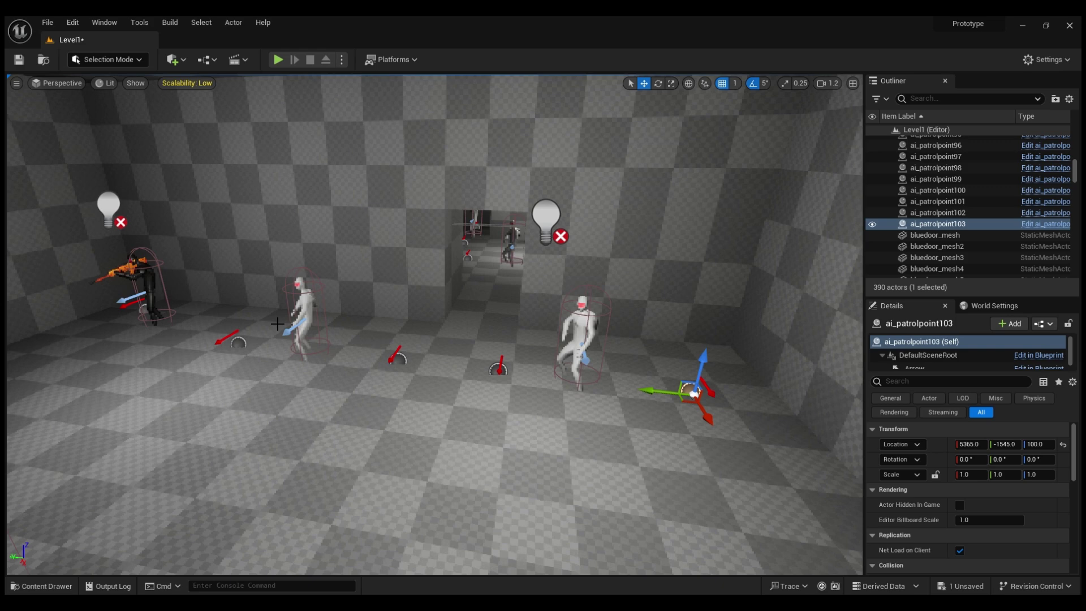
Add two patrol path entries to bp_kbad16's BP_aibehavior component and assign the patrol points on either side of it
click(303, 317)
scroll(923, 358, down, 3)
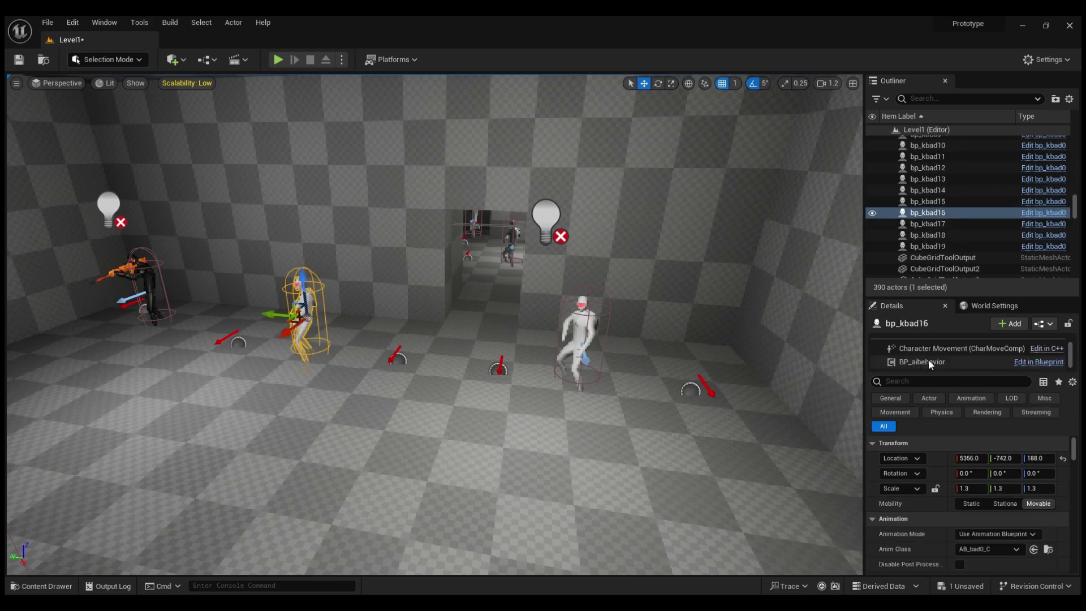
click(928, 361)
click(1029, 430)
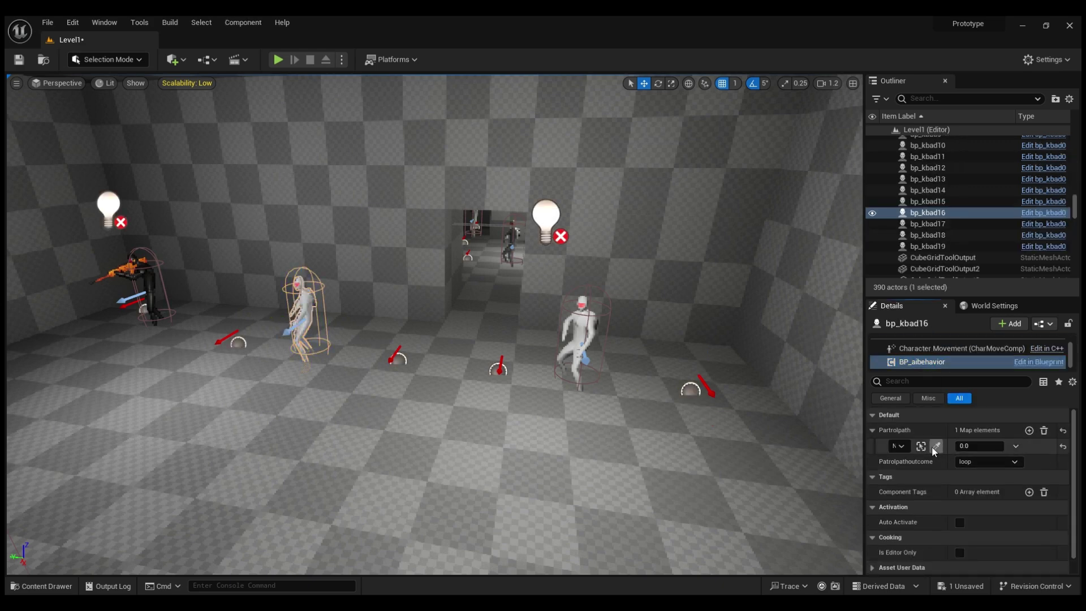
click(936, 446)
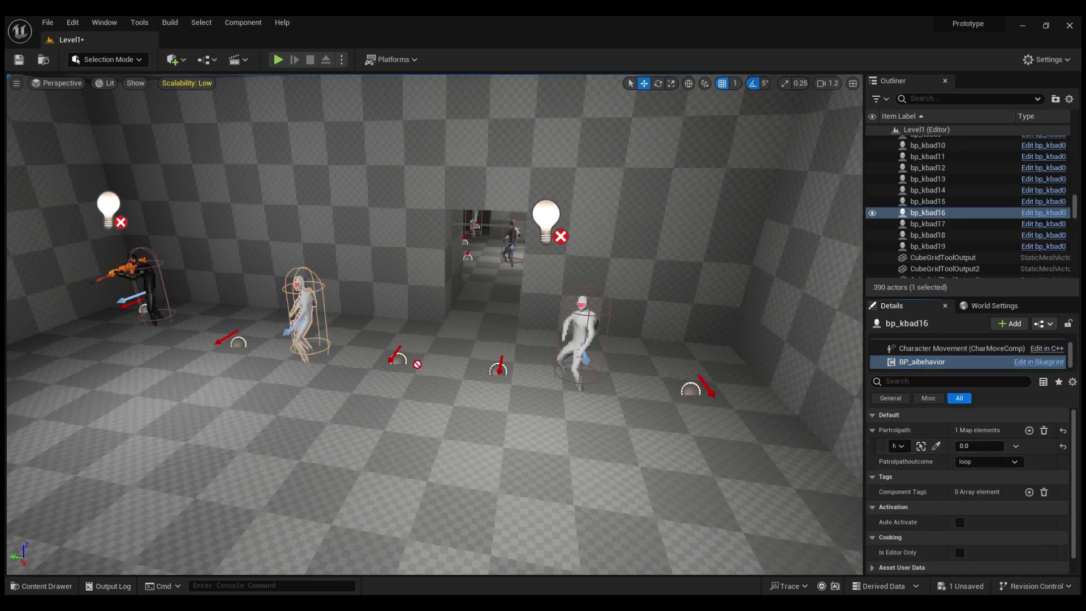
click(1029, 430)
click(936, 462)
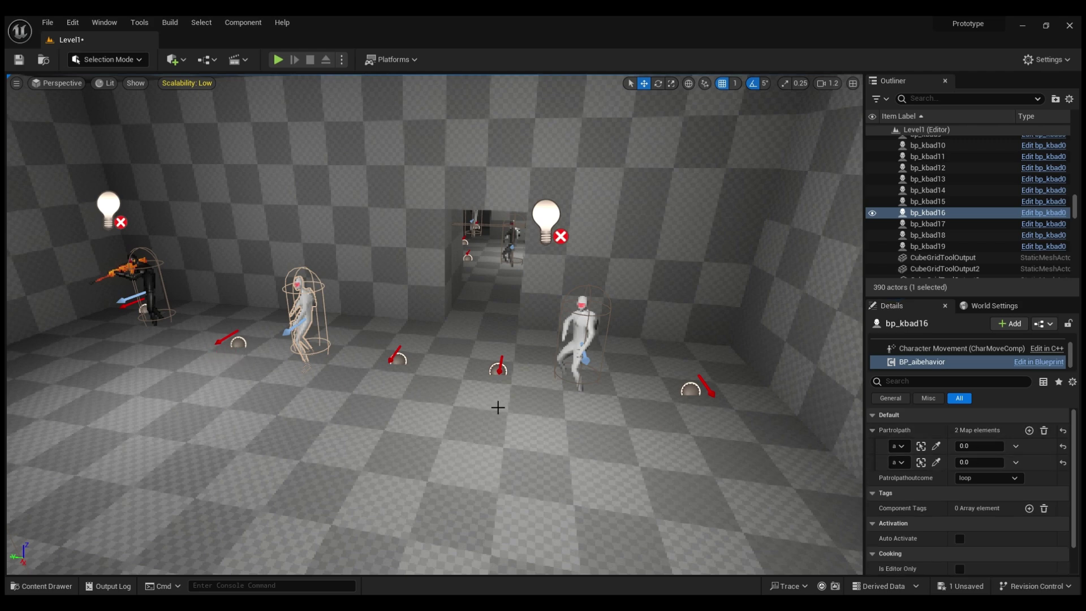
Add two patrol path entries to bp_kbad17's BP_aibehavior component and assign the patrol points flanking it
click(598, 346)
click(584, 338)
scroll(971, 364, down, 3)
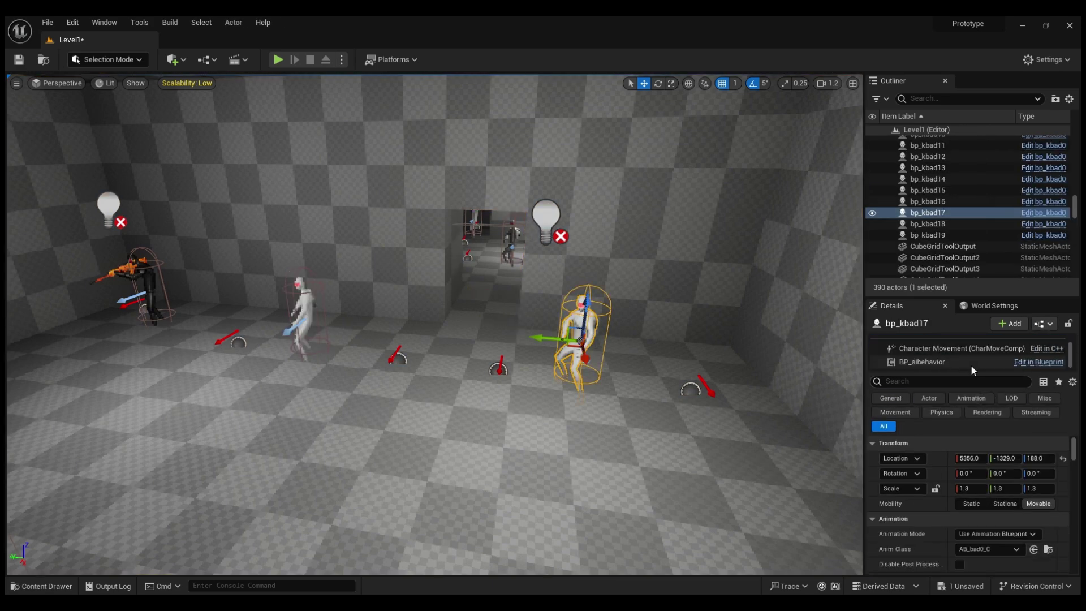
click(971, 366)
click(1029, 431)
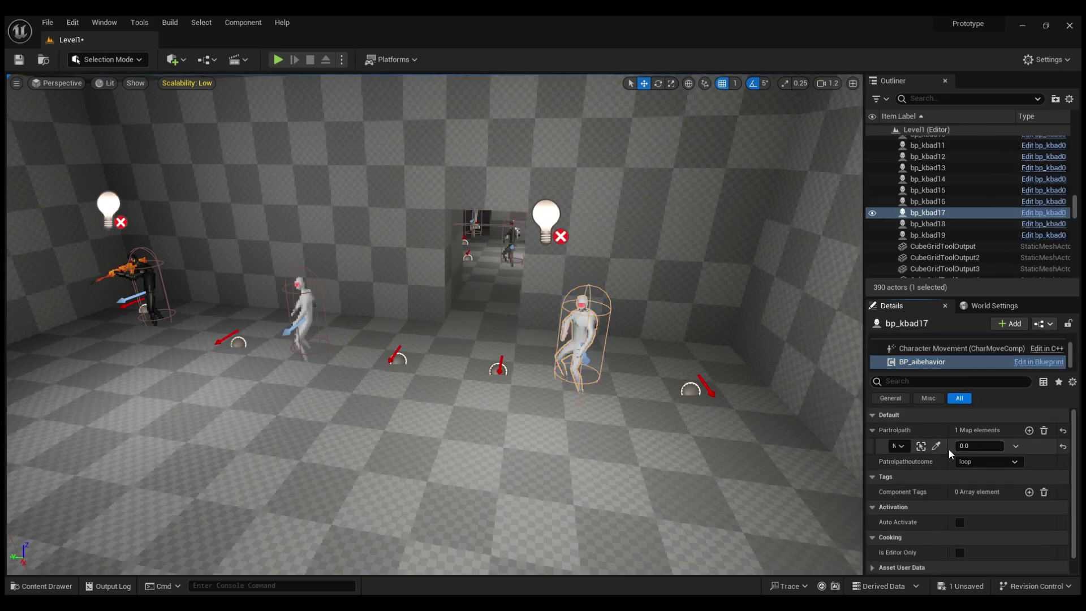
click(1029, 431)
click(937, 463)
click(500, 386)
Select the row of four patrol points and duplicate it along X to the second row of knife enemies, at about X 5993
right_drag(500, 386, 492, 282)
click(543, 251)
ctrl+click(395, 283)
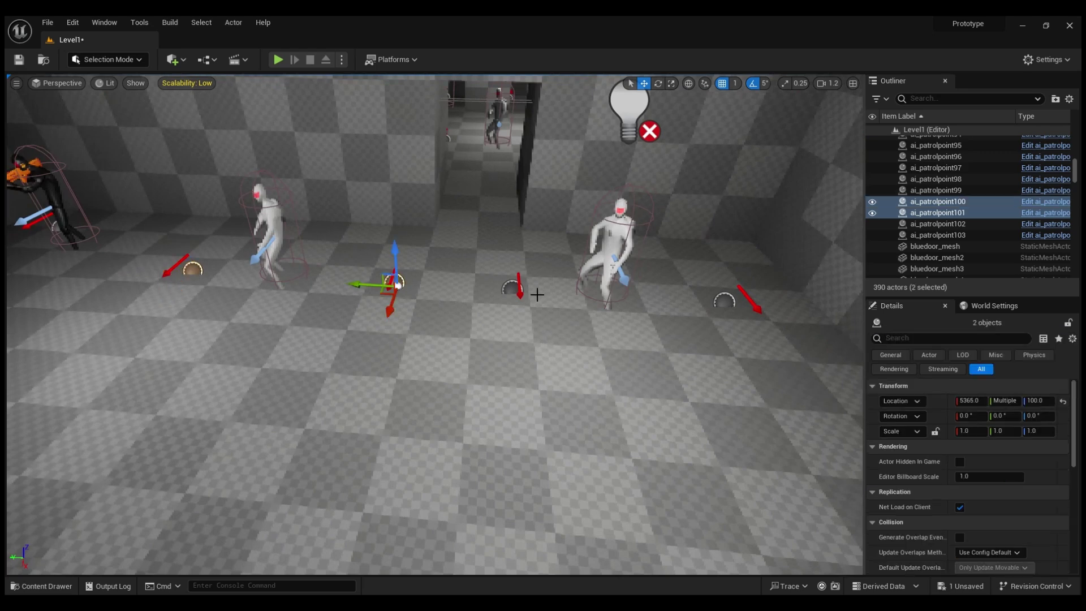
ctrl+click(521, 292)
ctrl+click(734, 305)
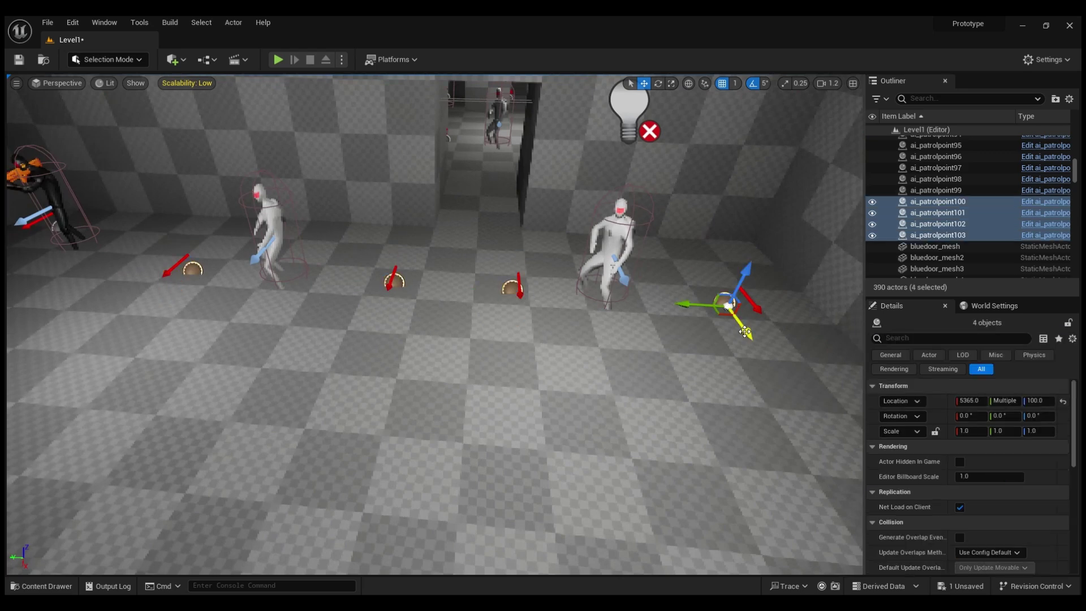
alt+drag(745, 332, 761, 388)
right_drag(779, 445, 614, 486)
right_drag(740, 476, 729, 514)
shift+drag(685, 508, 641, 508)
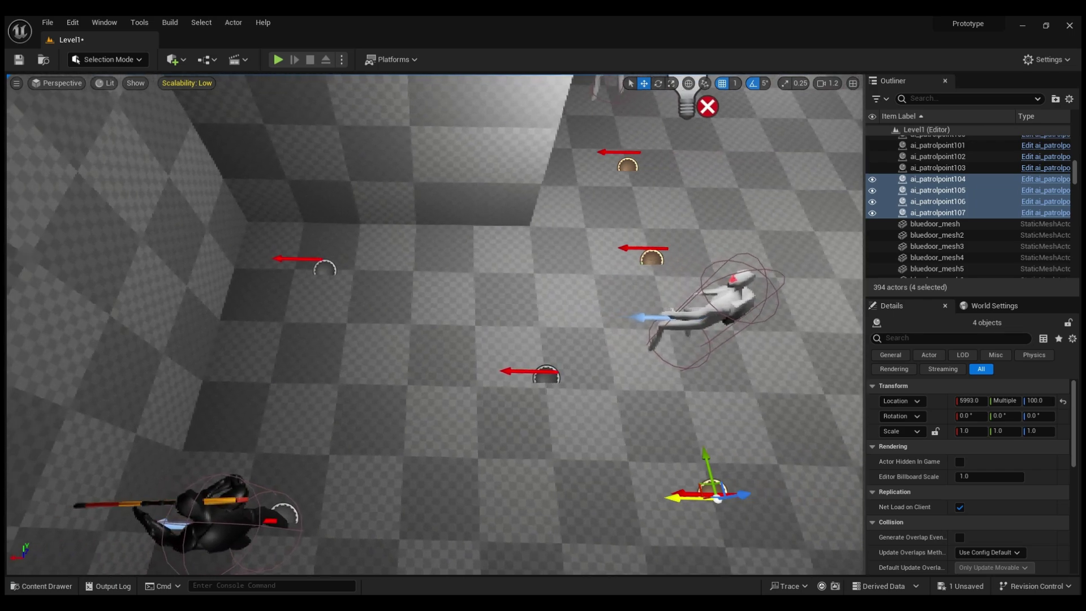
Add two patrol path entries to bp_kbad19's BP_aibehavior component and assign the patrol points on either side of it
right_drag(685, 508, 320, 363)
key(d)
drag(250, 324, 264, 325)
key(d)
mouse_move(484, 369)
right_down()
mouse_move(316, 362)
mouse_move(473, 366)
right_up()
click(484, 336)
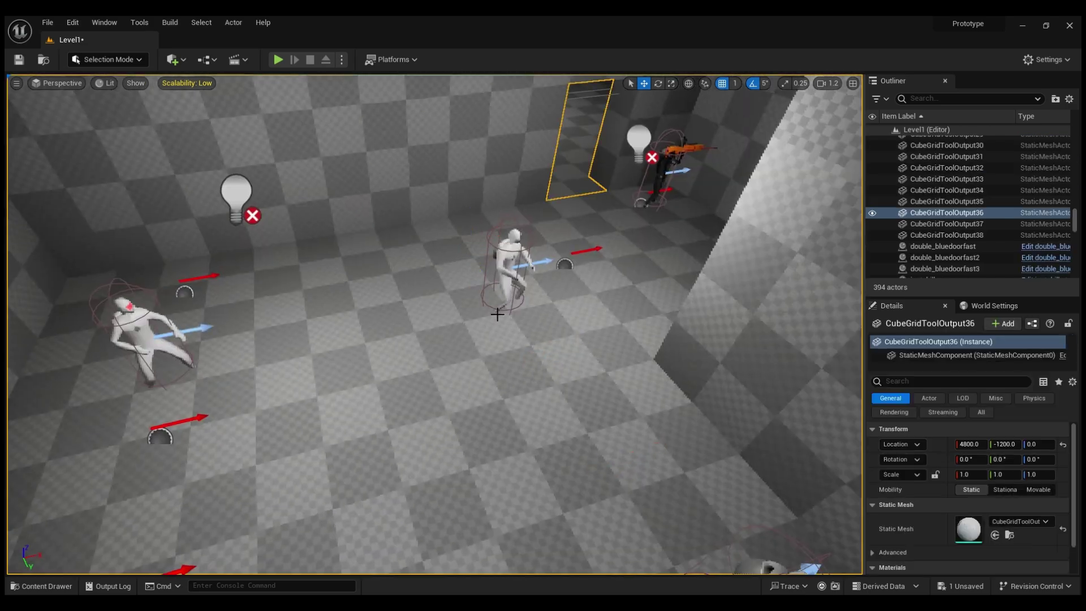
click(524, 275)
key(f)
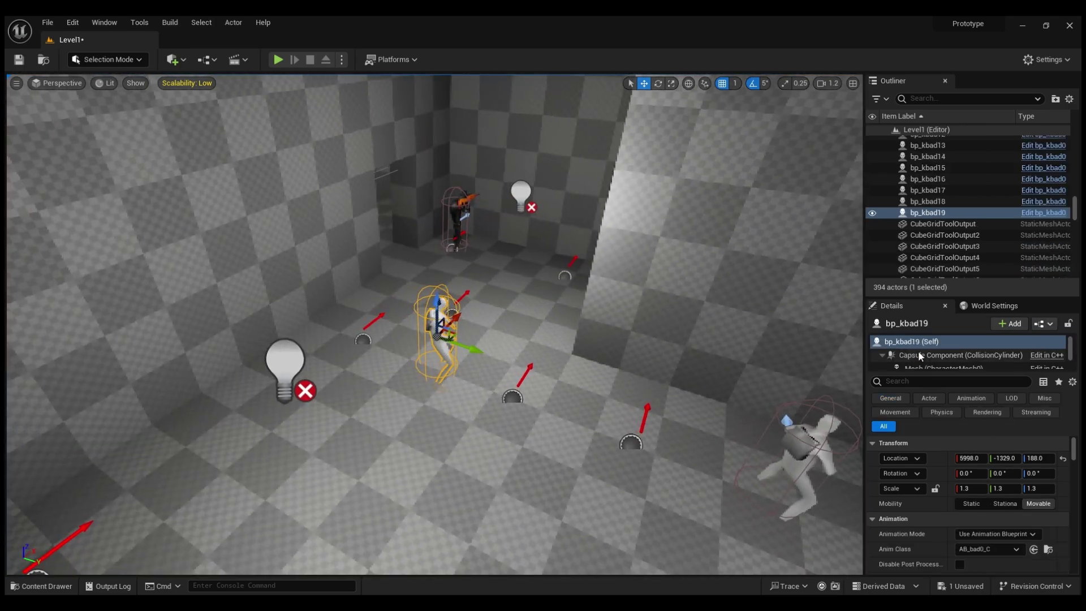
scroll(962, 356, down, 2)
click(922, 363)
click(1030, 431)
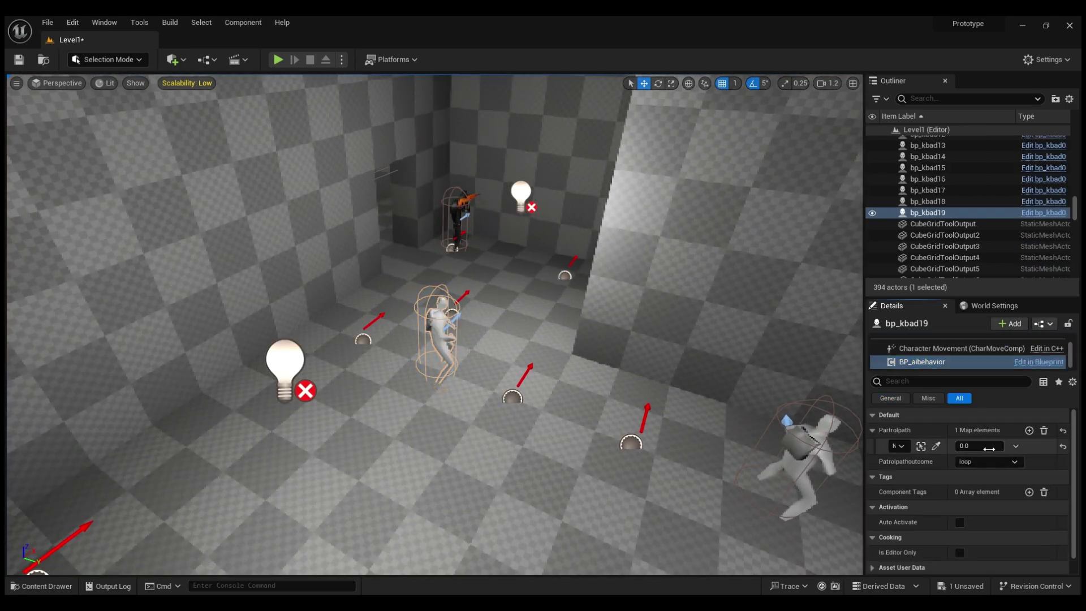
click(936, 447)
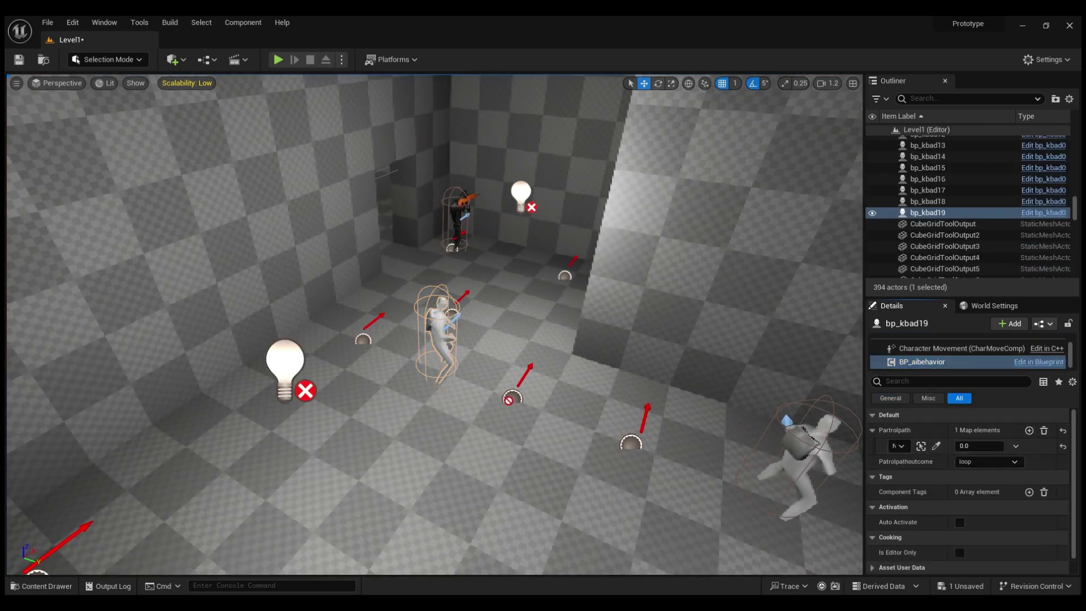
click(1030, 431)
click(936, 463)
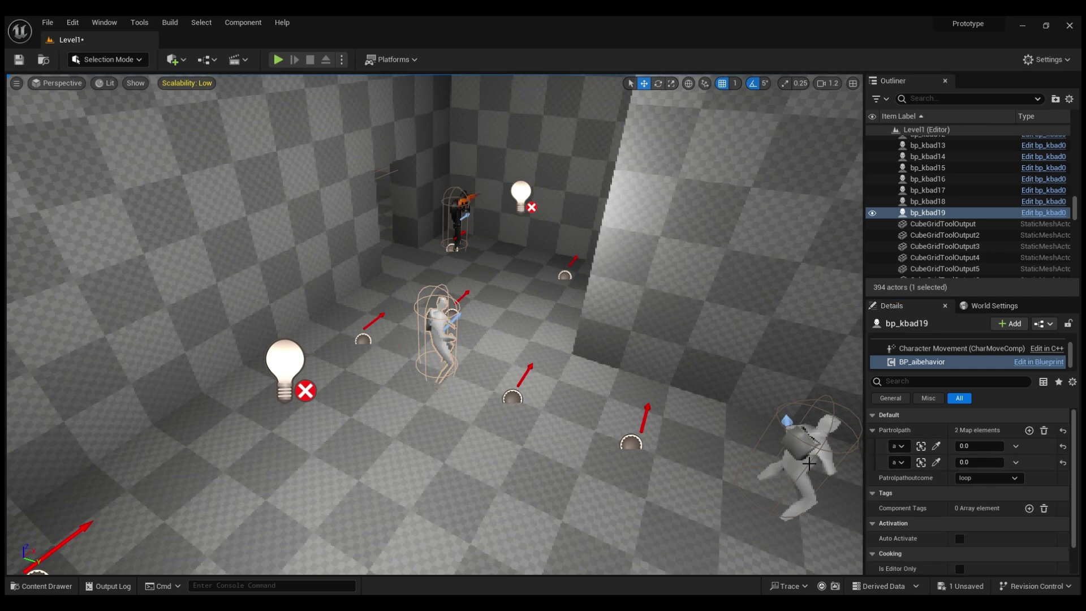
Add two patrol path entries to bp_kbad18's BP_aibehavior component and assign the patrol points flanking it
click(928, 201)
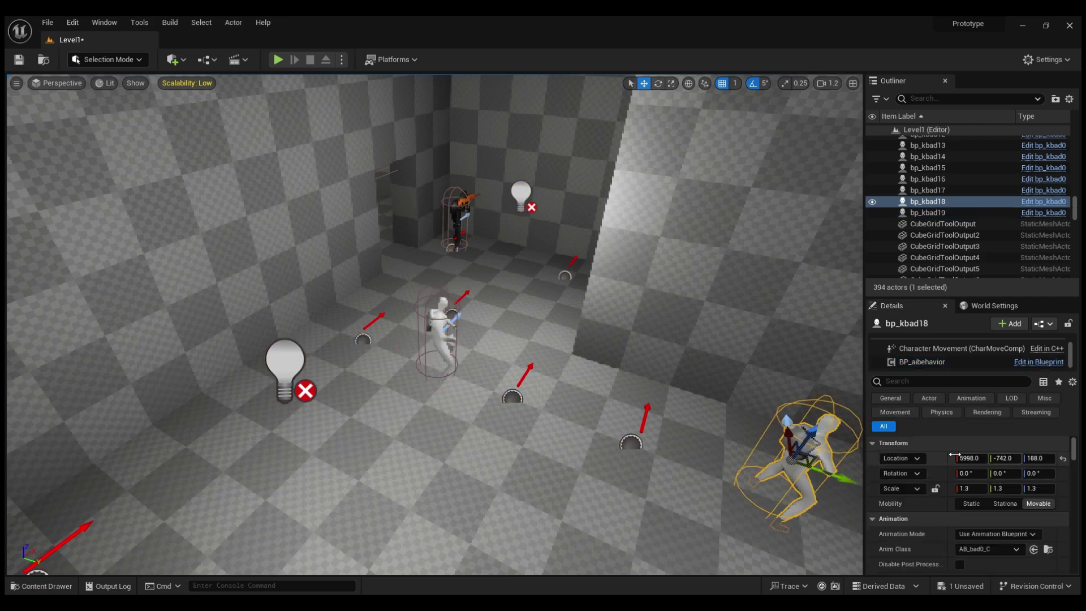
click(929, 363)
click(1029, 430)
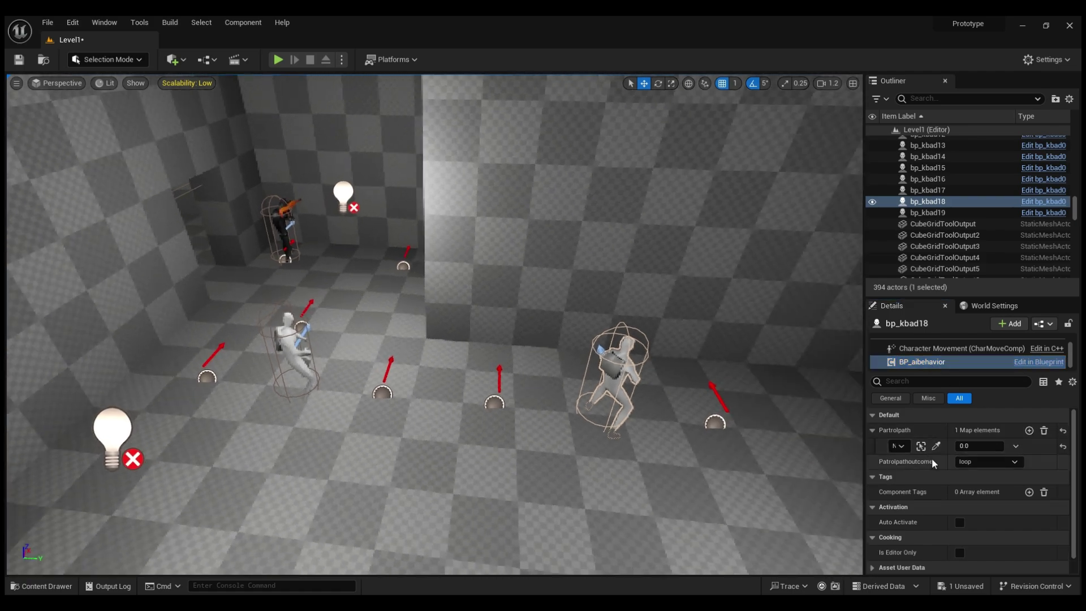
click(937, 446)
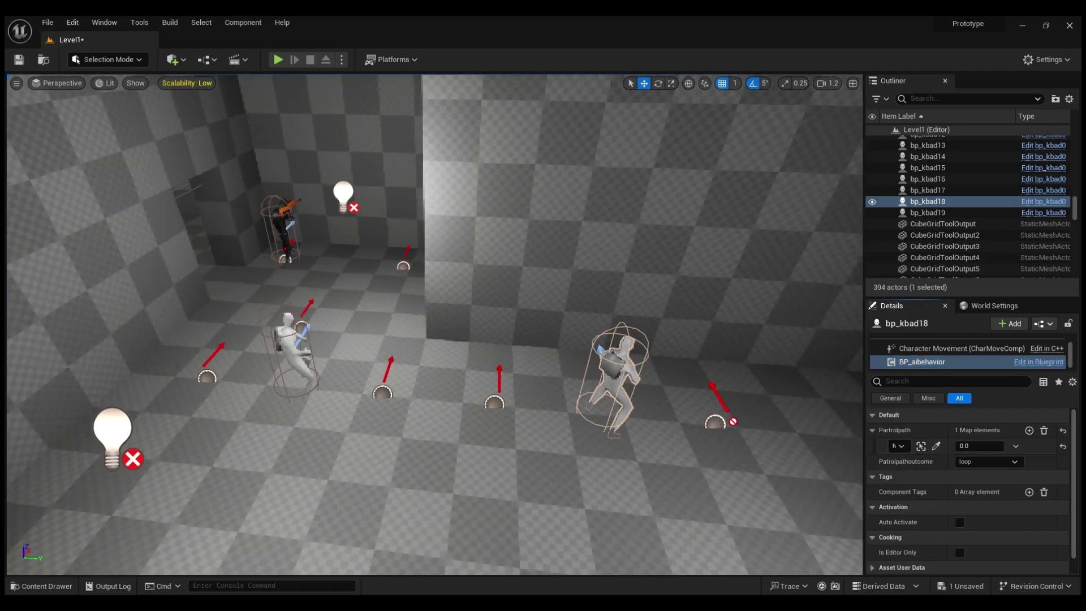
click(1029, 431)
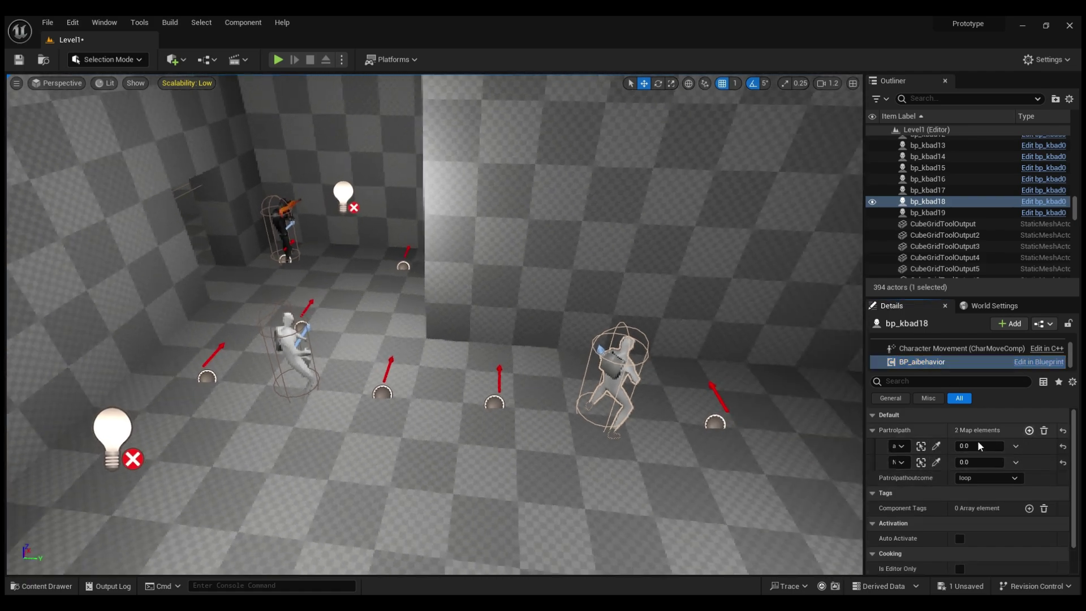
click(936, 462)
click(500, 422)
Place a bp_bad1 rifle enemy by one pillar of the next room at about X 5777, Y -2320, and duplicate it along X to about 6994
right_drag(500, 423, 362, 418)
key(s)
key(w)
right_drag(458, 417, 433, 417)
key(s)
right_drag(79, 564, 79, 563)
click(70, 585)
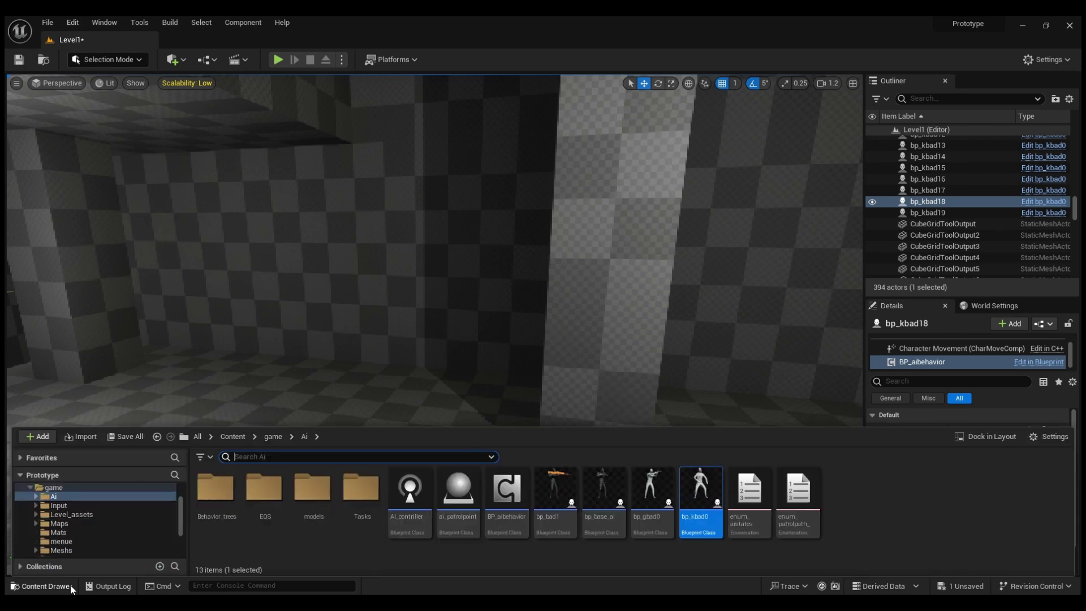
drag(555, 491, 155, 382)
drag(207, 388, 208, 388)
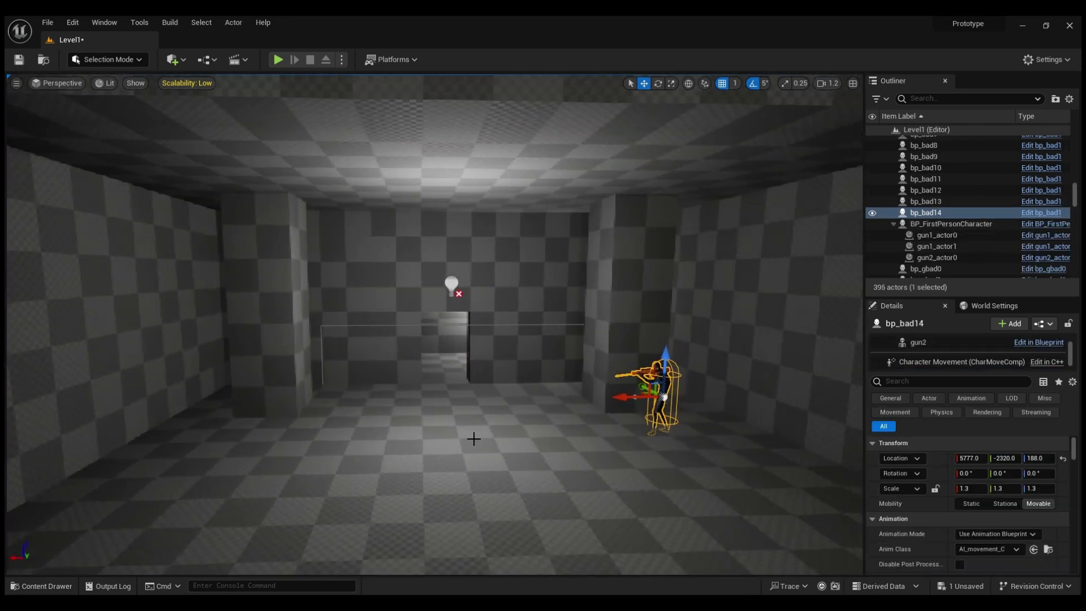
alt+drag(621, 400, 204, 399)
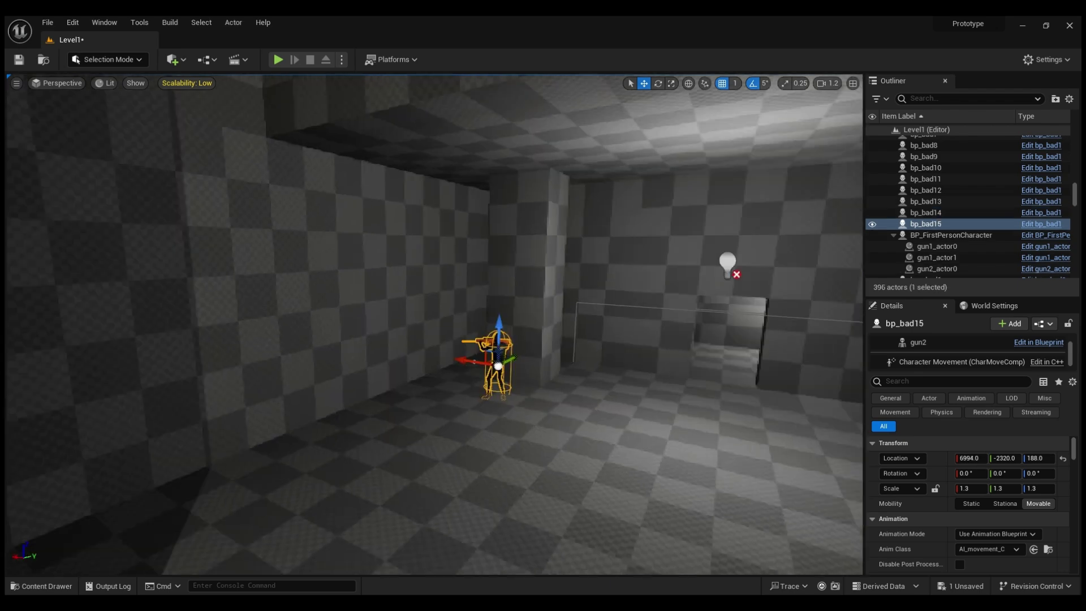
Place ai_patrolpoint actors for bp_bad15, one at its feet at about X 6990, Y -2316 and one behind the nearer pillar
right_drag(192, 524, 192, 524)
click(45, 586)
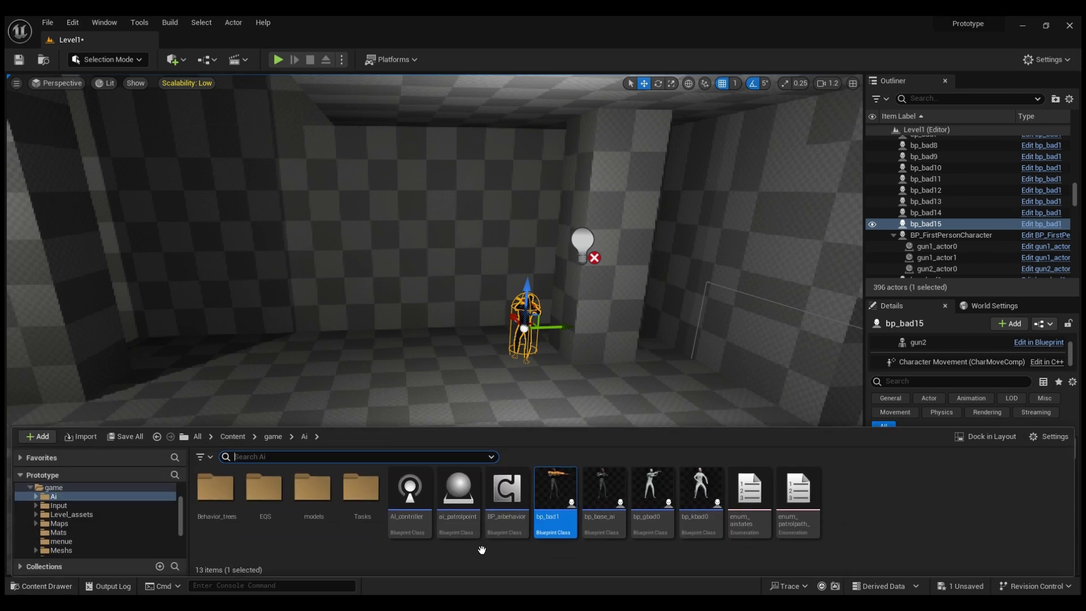
drag(459, 497, 532, 355)
right_drag(524, 370, 456, 354)
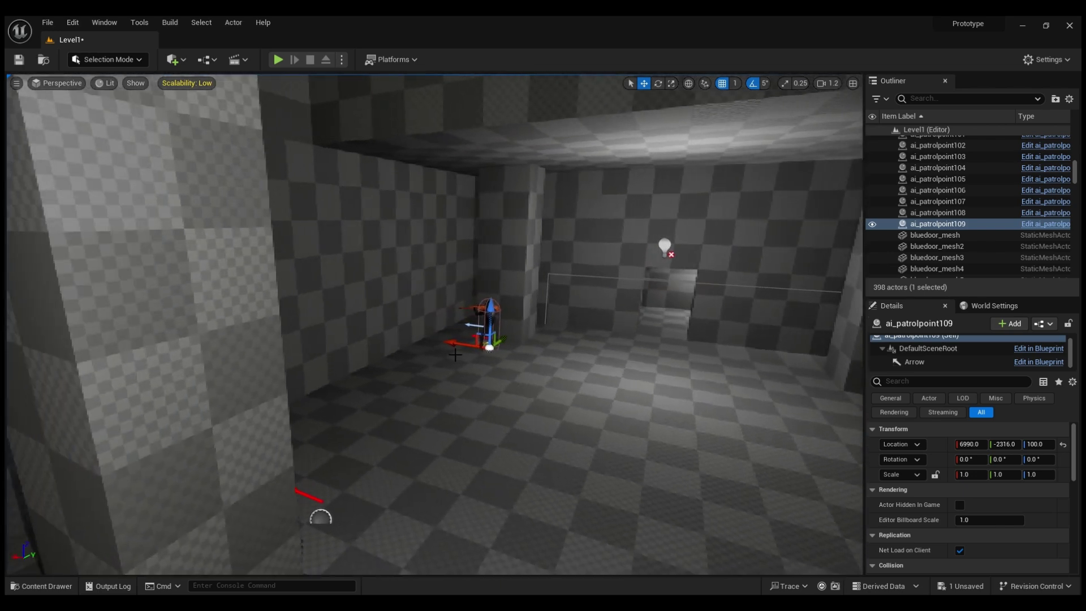
Duplicate the patrol point at bp_bad15 along X to bp_bad14's feet, at about X 5812, Y -2316
alt+drag(451, 344, 674, 402)
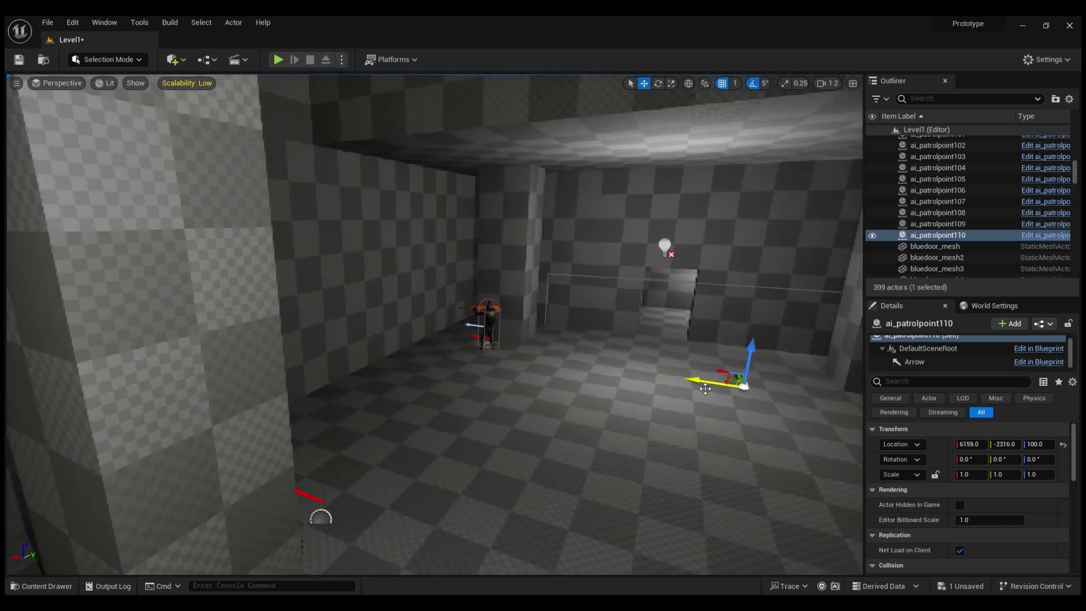
right_drag(706, 389, 736, 389)
drag(695, 383, 703, 385)
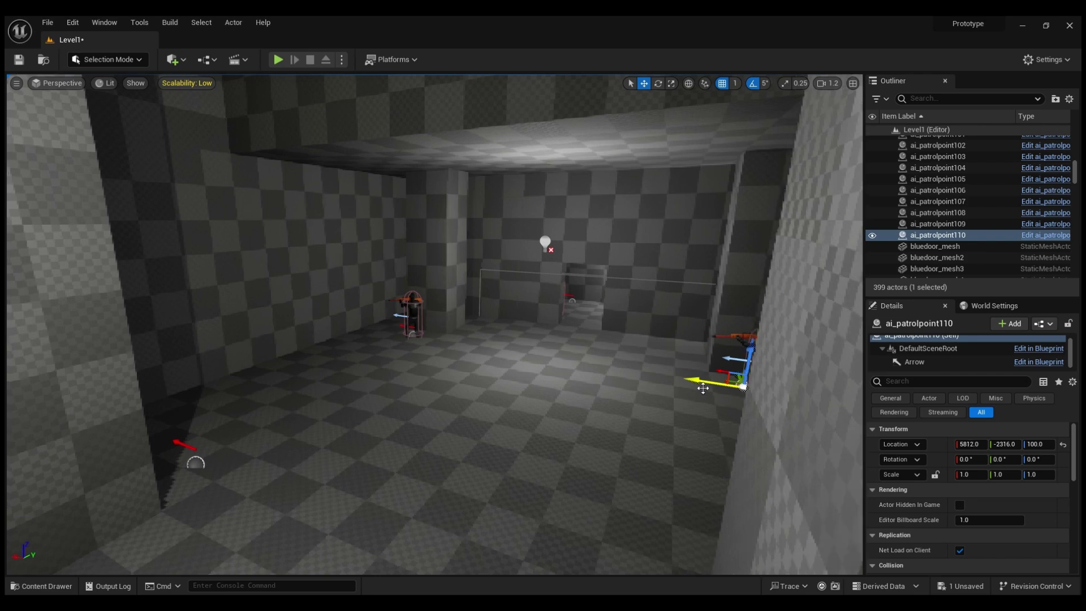
Duplicate bp_bad14's patrol point to about Y -3293 and shift it along X toward the corner behind the nearer pillar
right_drag(703, 387, 792, 387)
right_drag(428, 366, 428, 365)
key(w)
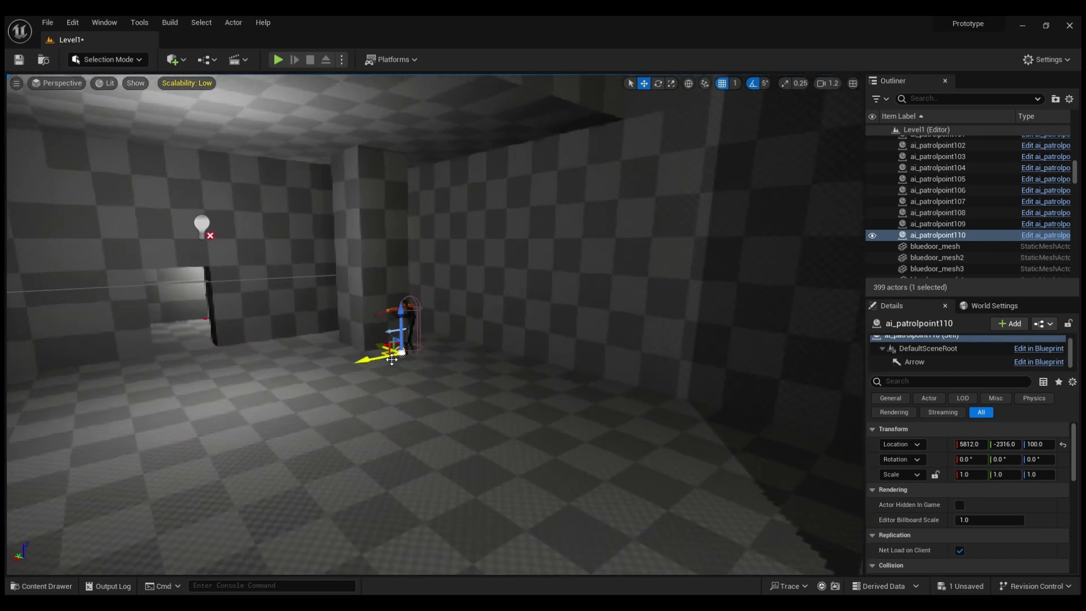
alt+drag(392, 360, 673, 485)
key(f)
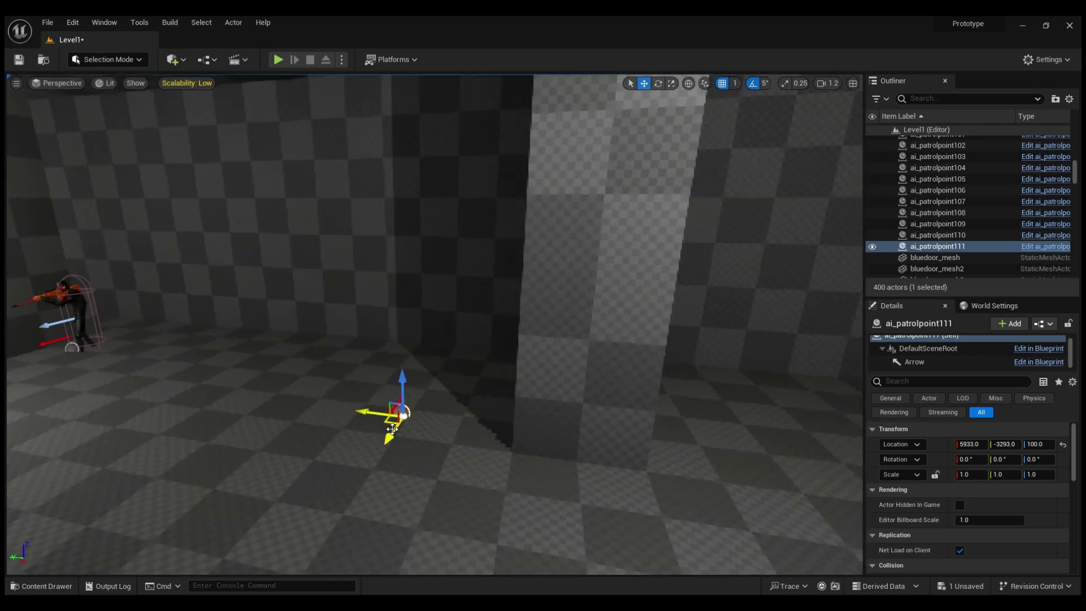
drag(392, 428, 438, 431)
Add two patrol path entries to bp_bad15's BP_aibehavior component and assign the points at its feet and behind the nearer pillar
mouse_move(408, 426)
right_down()
mouse_move(204, 427)
mouse_move(410, 426)
right_up()
click(363, 346)
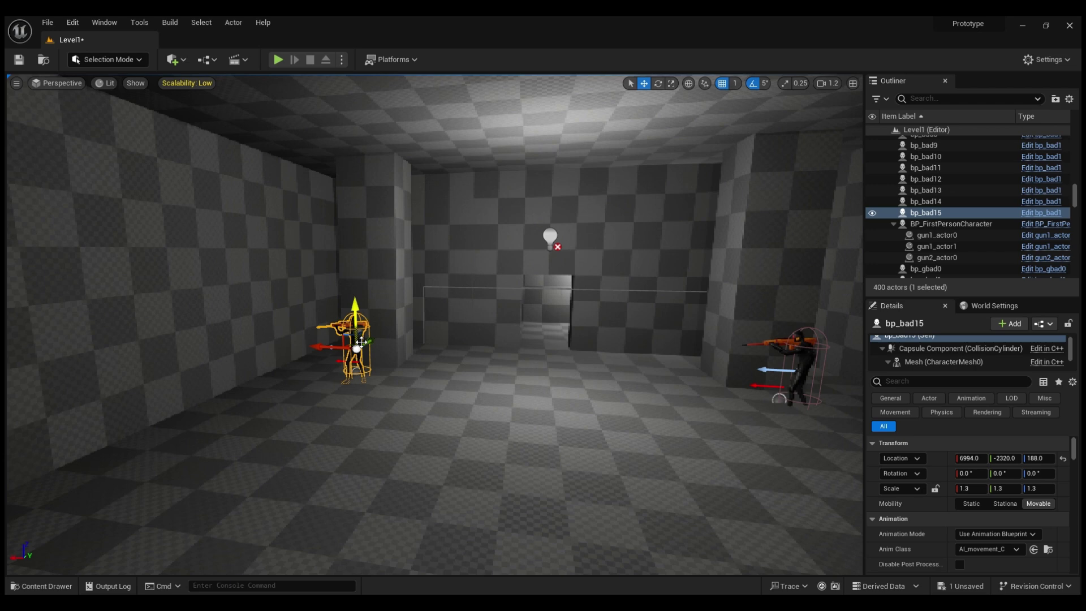
scroll(924, 348, down, 3)
click(922, 362)
click(1029, 430)
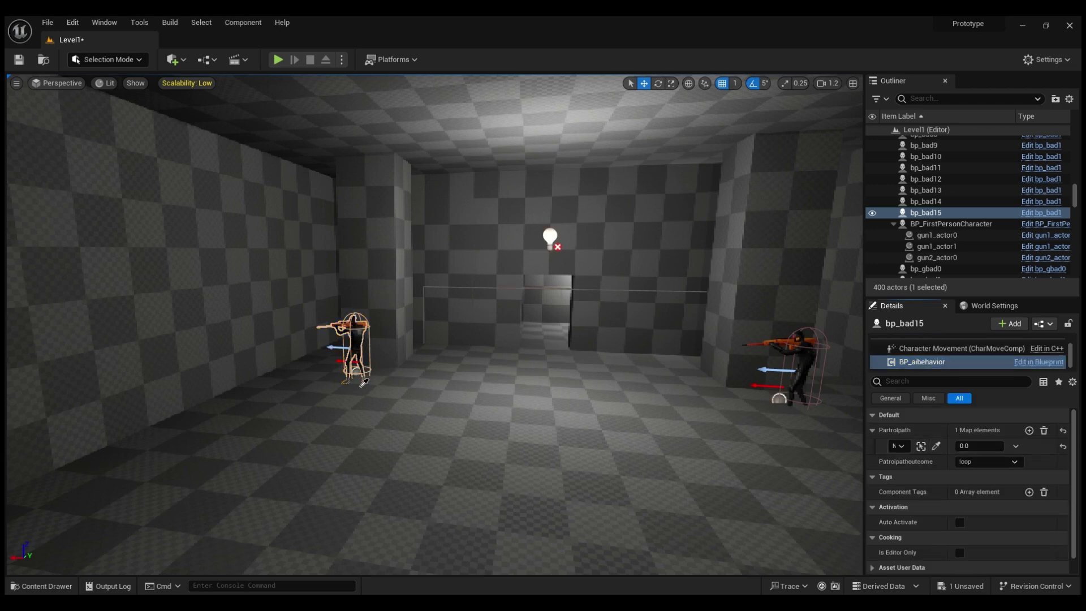
click(367, 380)
right_drag(366, 380, 231, 380)
click(1029, 430)
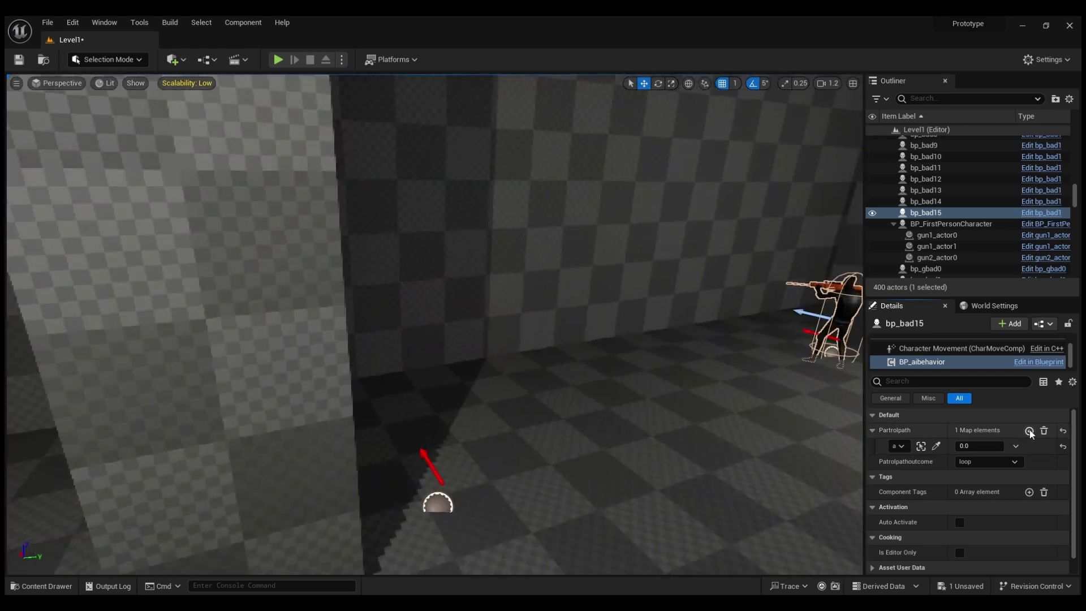
click(937, 462)
Add two patrol path entries to bp_bad14's BP_aibehavior component and assign the points at its feet and in the corner behind the pillar
right_drag(498, 487, 834, 445)
click(250, 391)
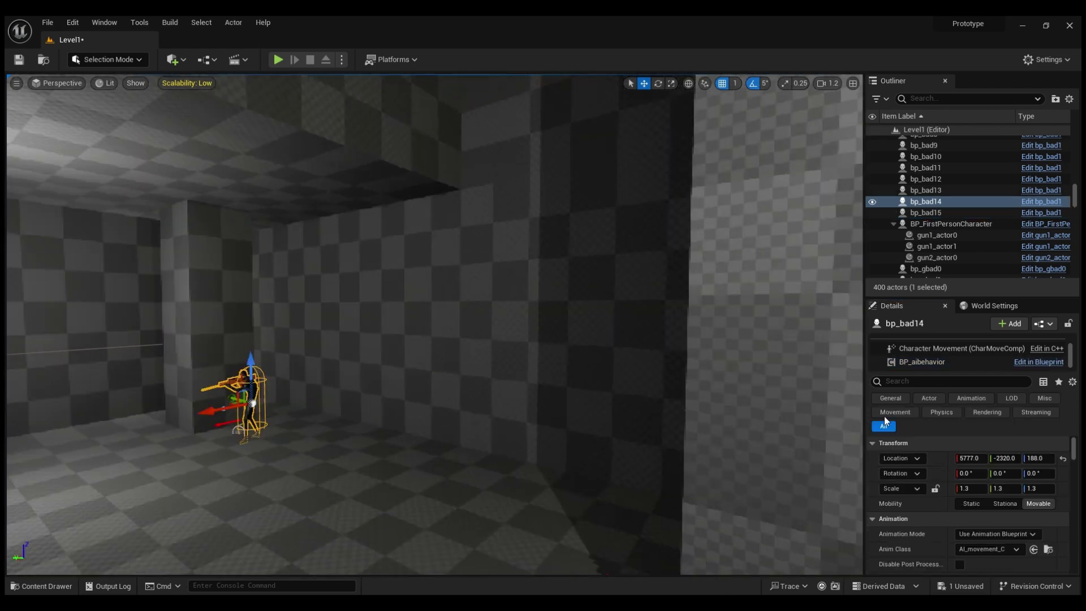
click(933, 363)
click(1030, 431)
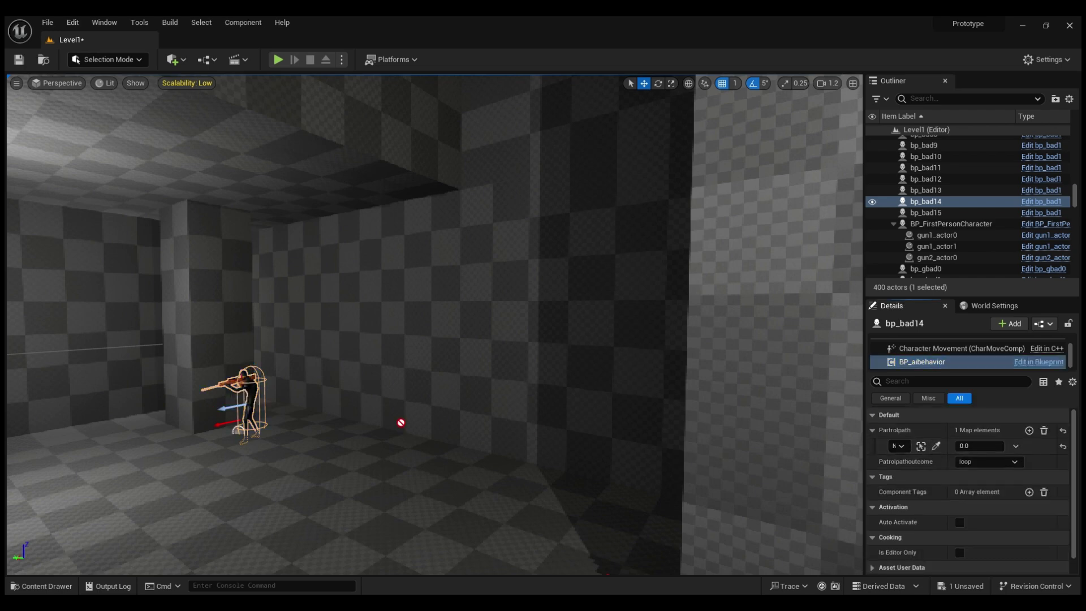
click(245, 443)
right_drag(262, 436, 283, 470)
click(1030, 430)
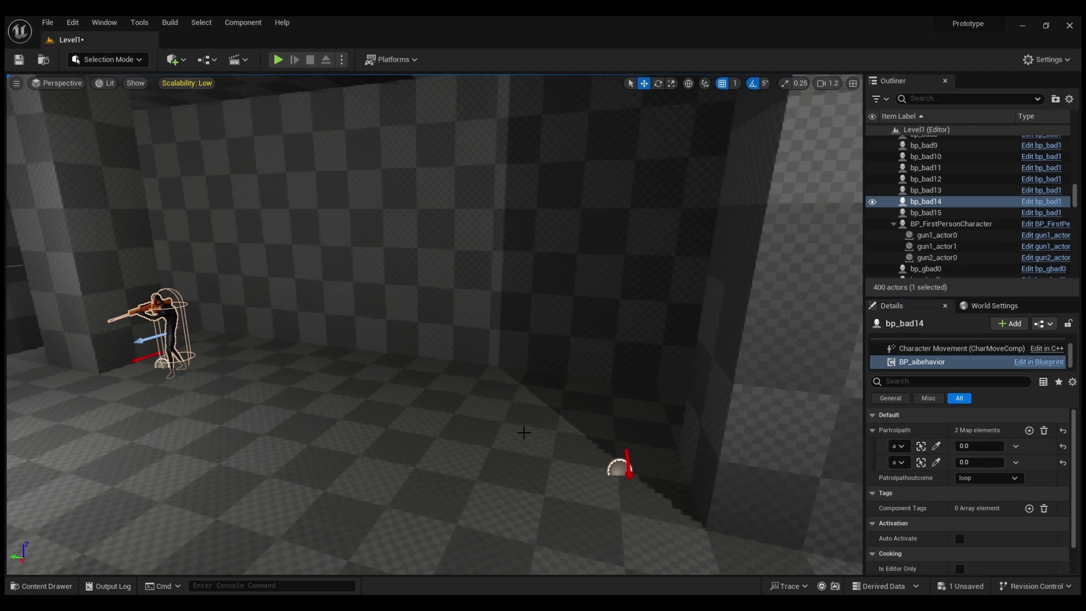
Place another ai_patrolpoint and move it onto the open floor between the pillars and rifle enemies, at about X 6083, Y -2966
key(f)
right_drag(434, 324, 769, 255)
key(w)
right_drag(345, 329, 317, 331)
click(42, 586)
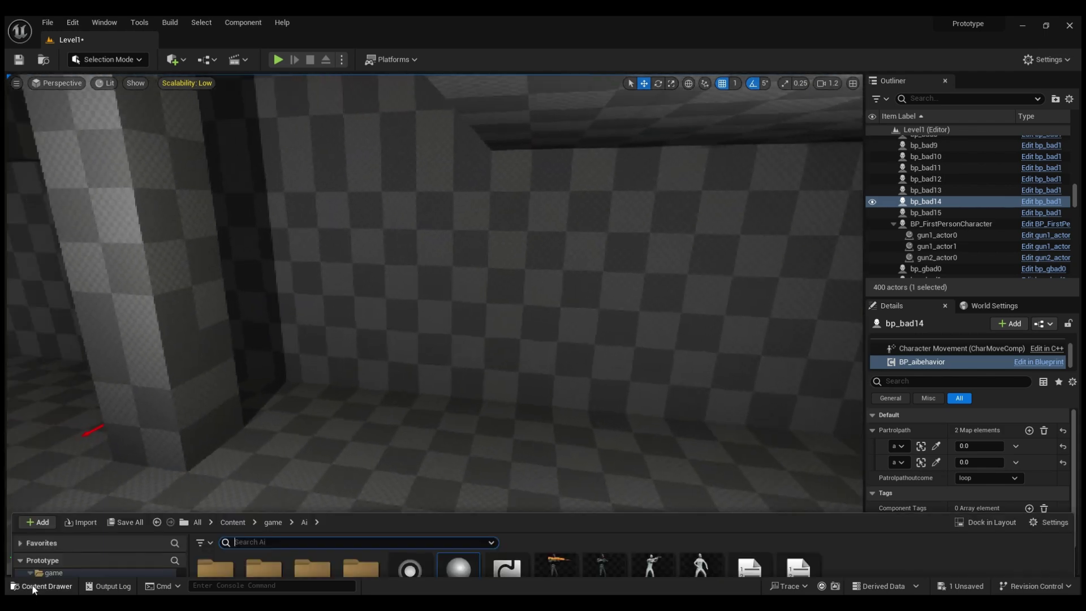
drag(467, 534, 334, 443)
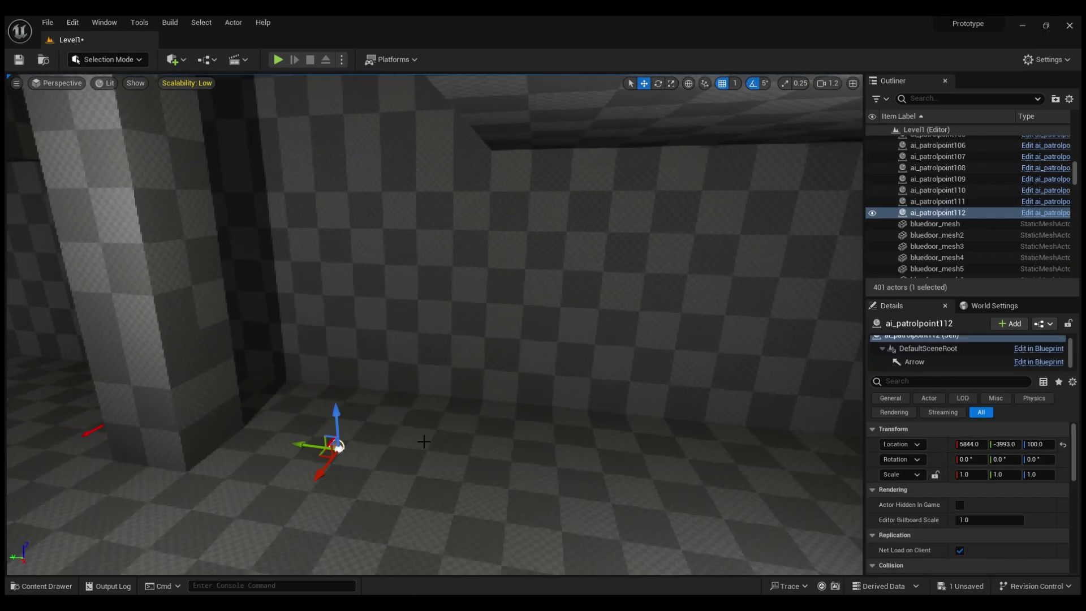
right_drag(334, 444, 425, 441)
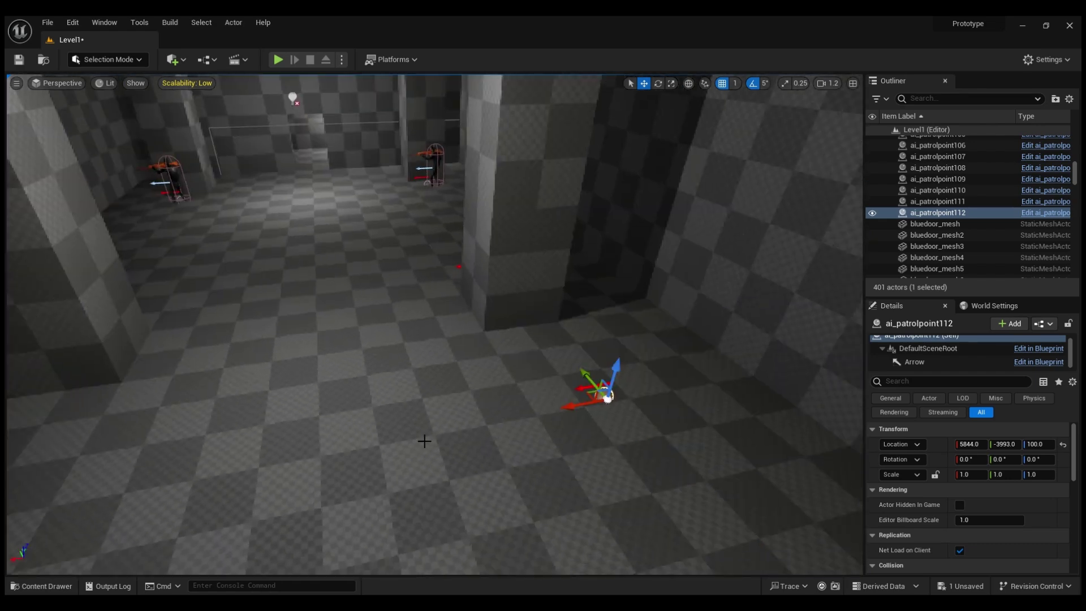
drag(603, 409, 381, 296)
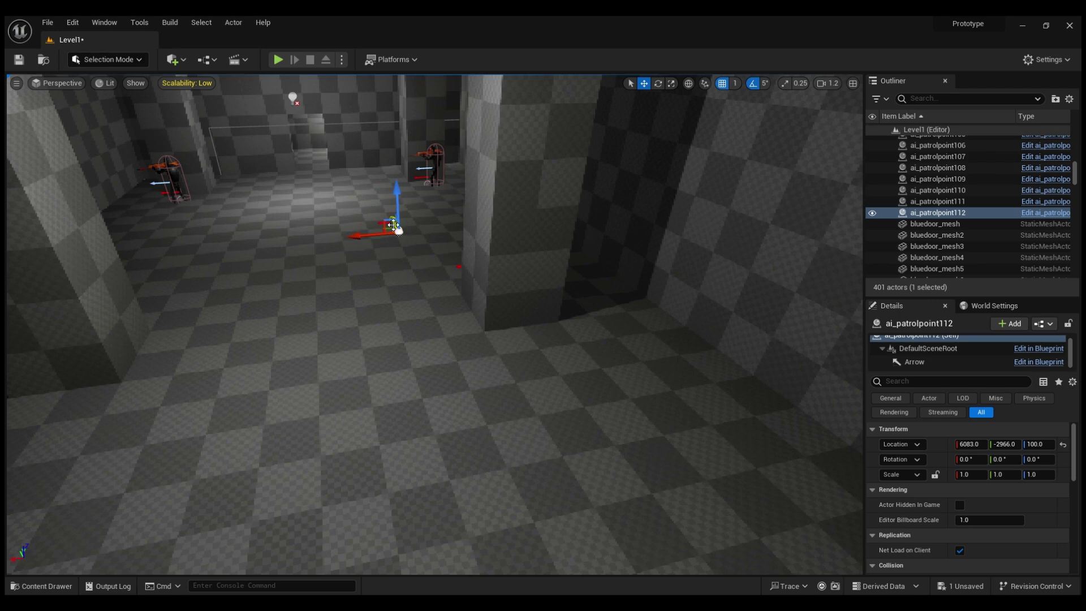
Duplicate the new patrol point along Y to about -3514, and copy the pair along X to about 6684 across the room
alt+drag(394, 227, 415, 277)
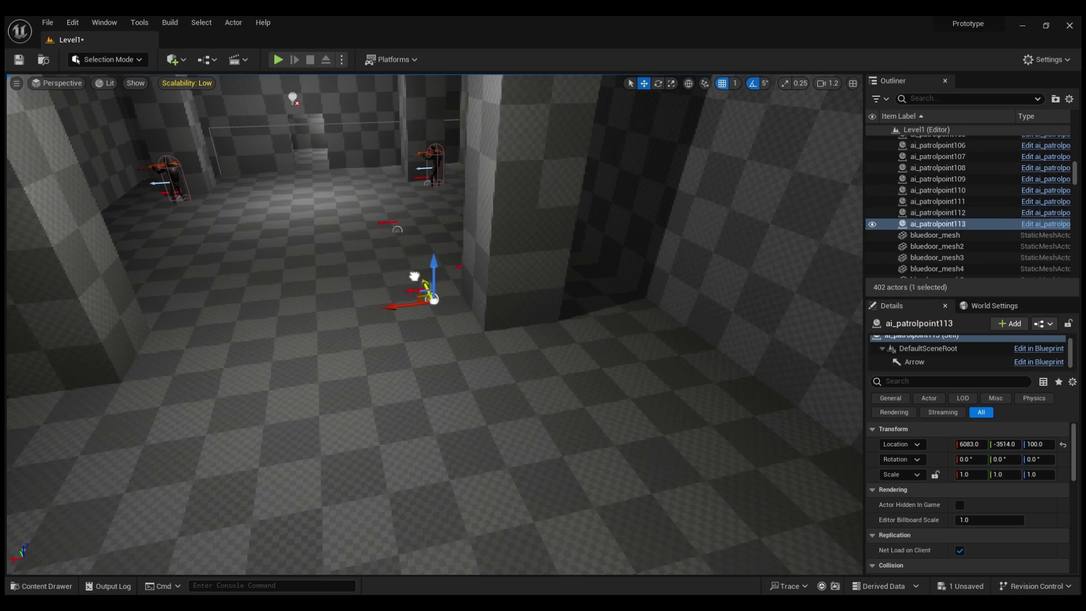
ctrl+click(398, 233)
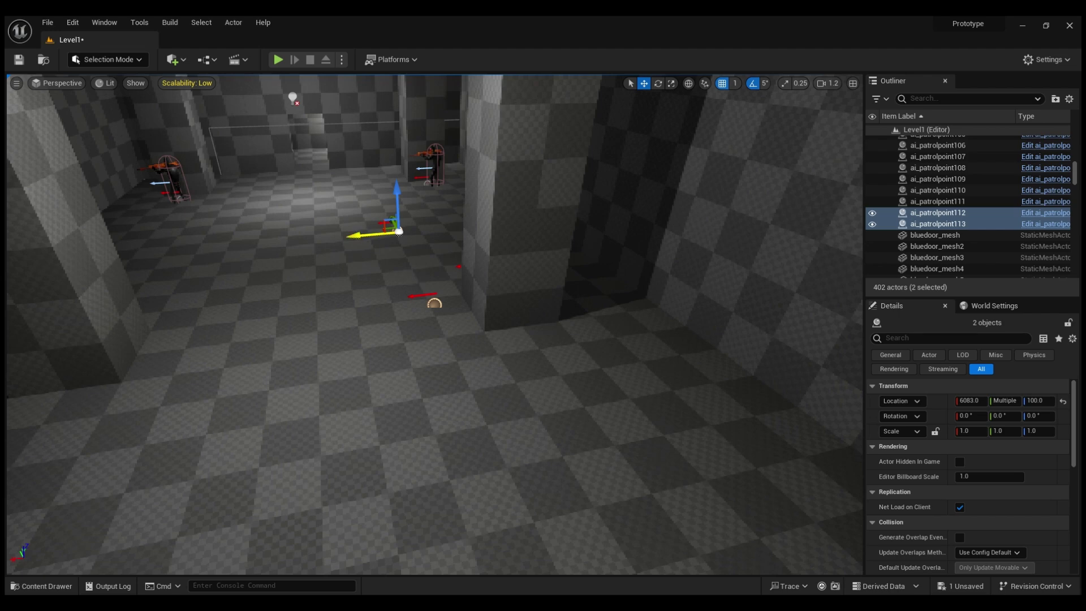
alt+drag(399, 231, 117, 273)
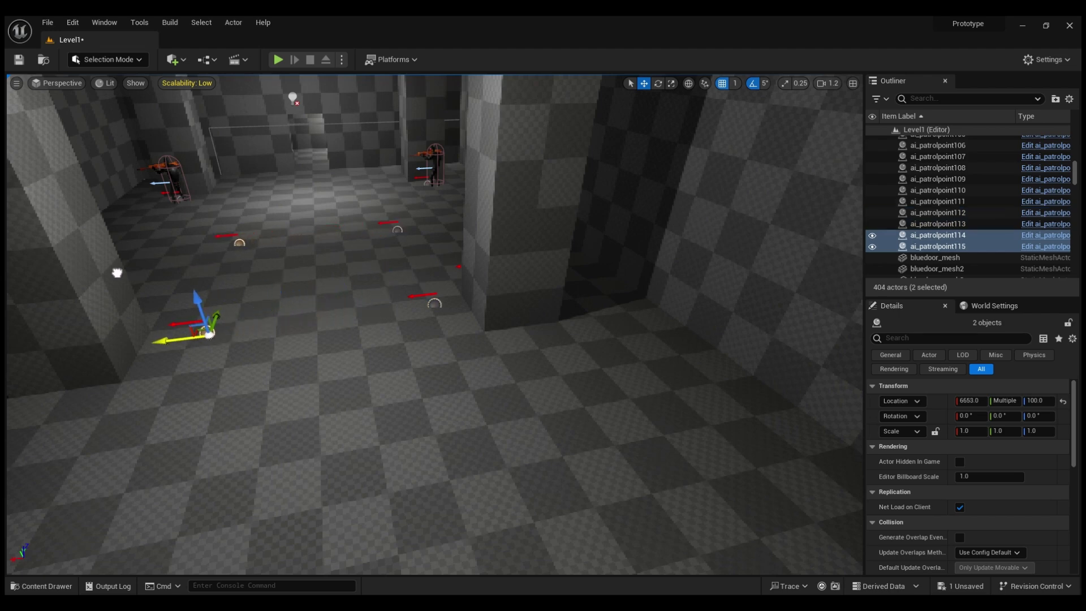
Place two bp_gbad0 enemies on the two patrol points nearest the rifle enemies, one at about X 6098, Y -2966
right_drag(327, 323, 282, 305)
click(67, 583)
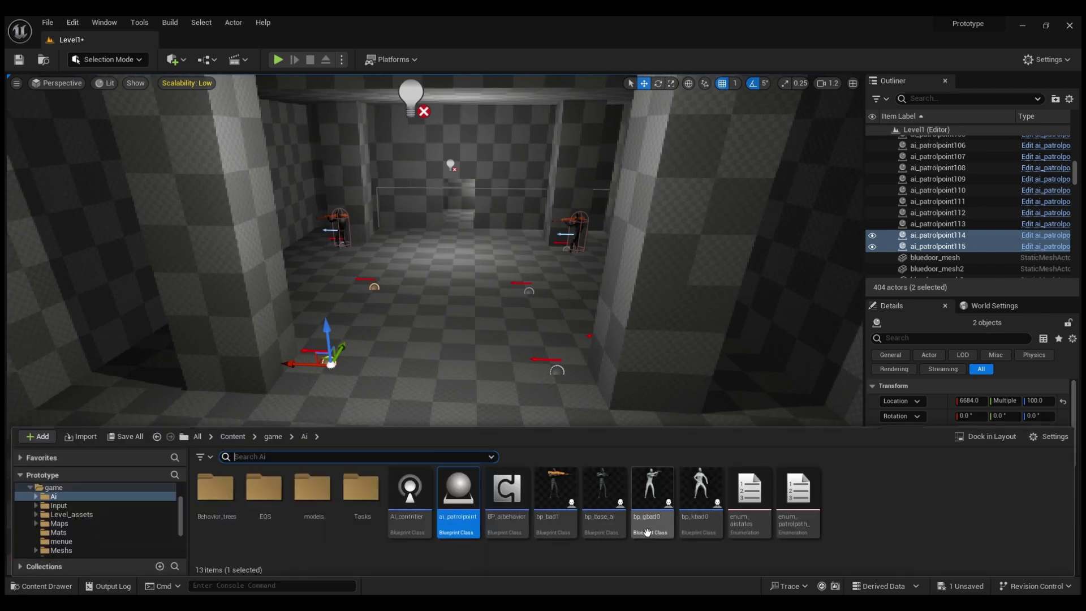
drag(650, 515, 493, 278)
Add two patrol path entries to bp_gbad18's BP_aibehavior component and assign the point at its feet and the one in line with it
scroll(923, 360, down, 2)
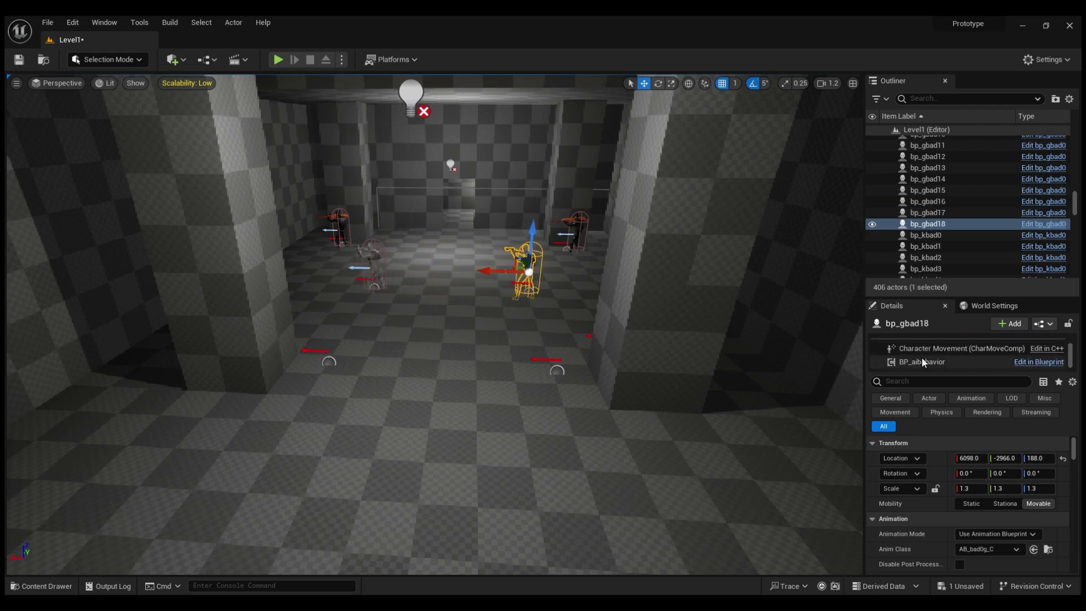
click(922, 361)
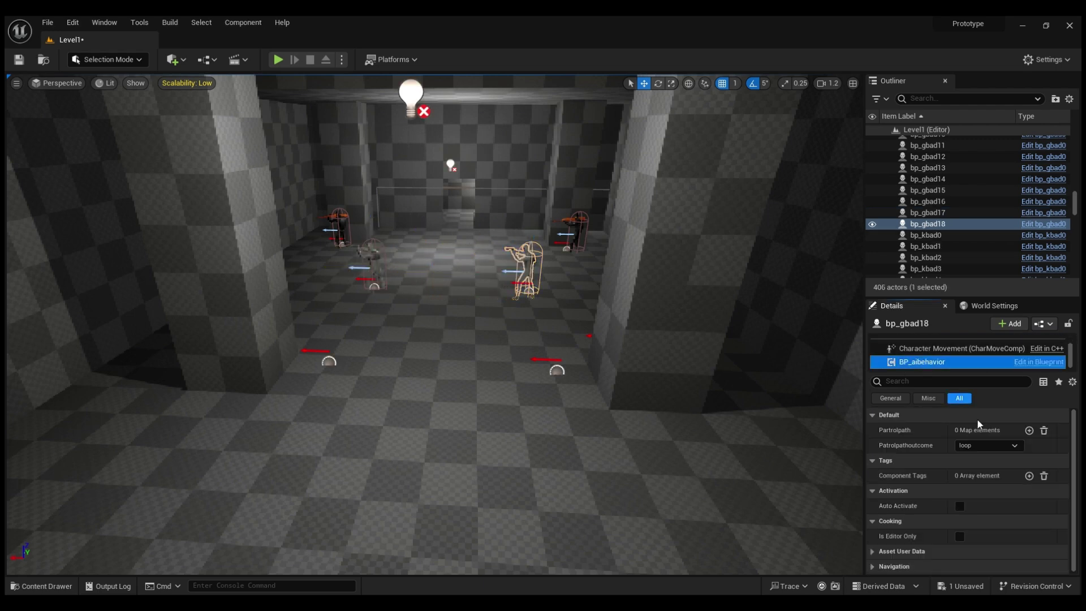
click(937, 446)
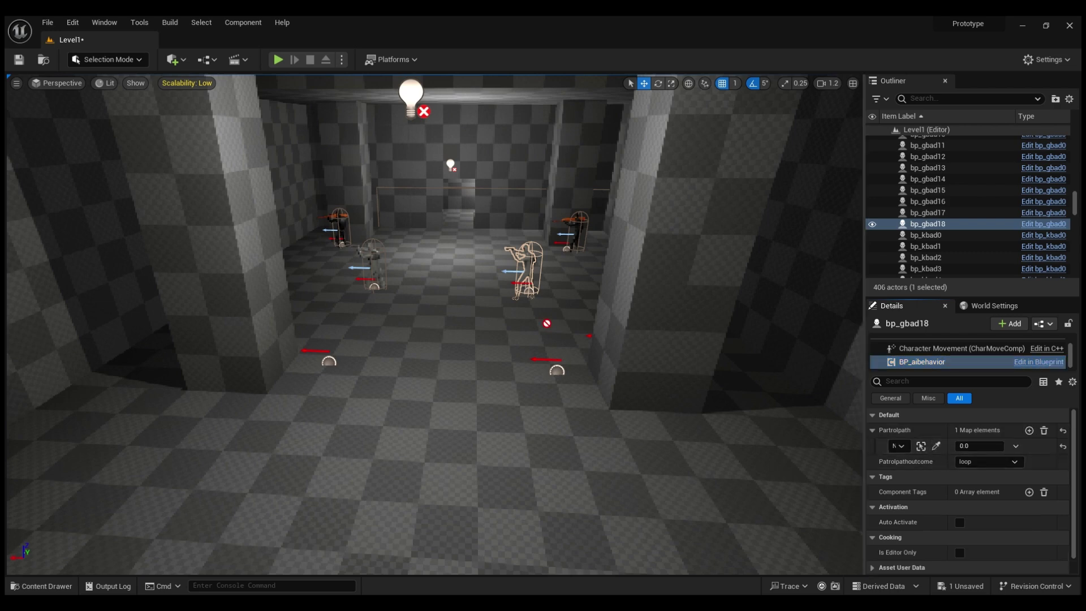
click(1029, 431)
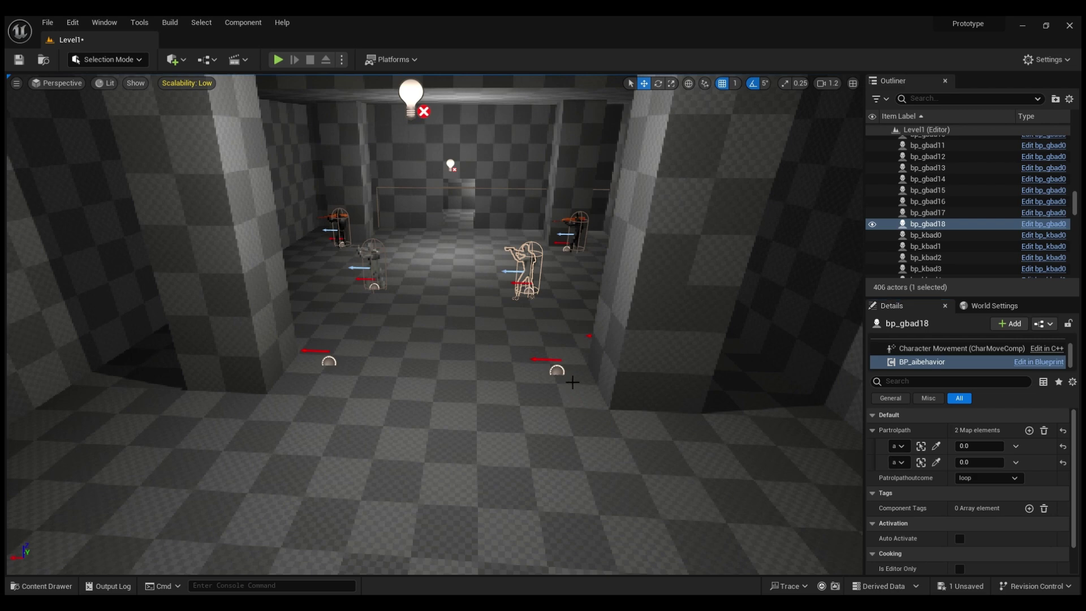
Give bp_gbad17's BP_aibehavior component two patrol path entries, using the point at its feet and the matching point along Y
click(371, 263)
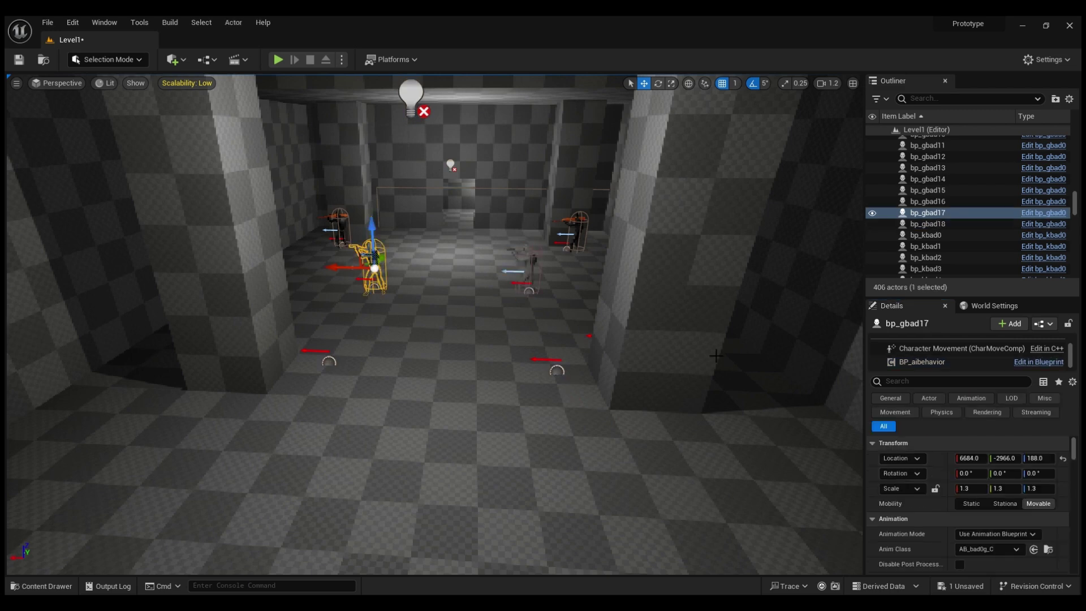
click(978, 361)
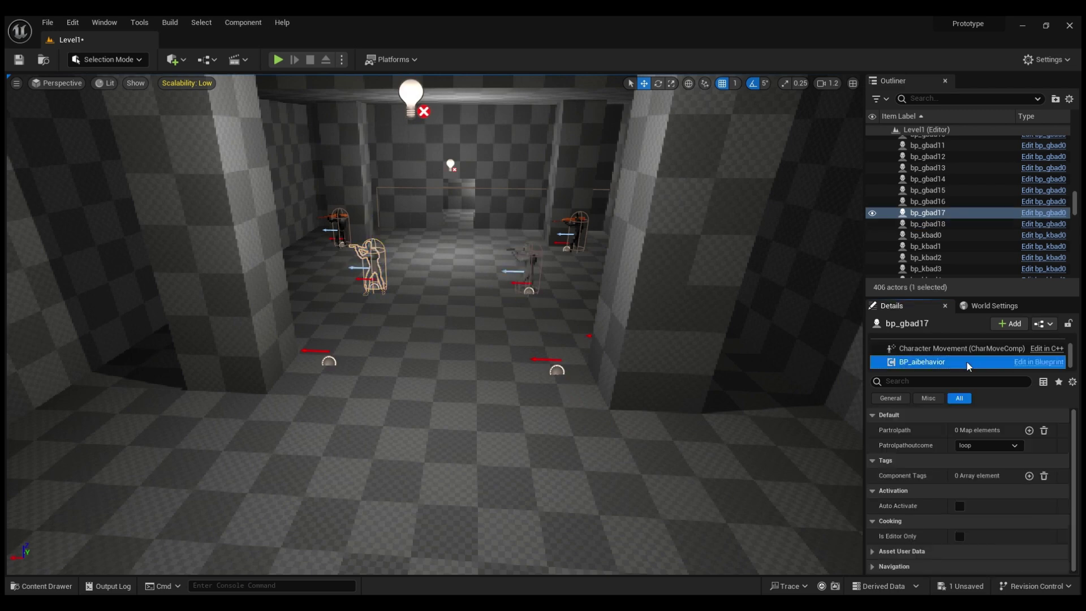
click(1029, 430)
click(936, 449)
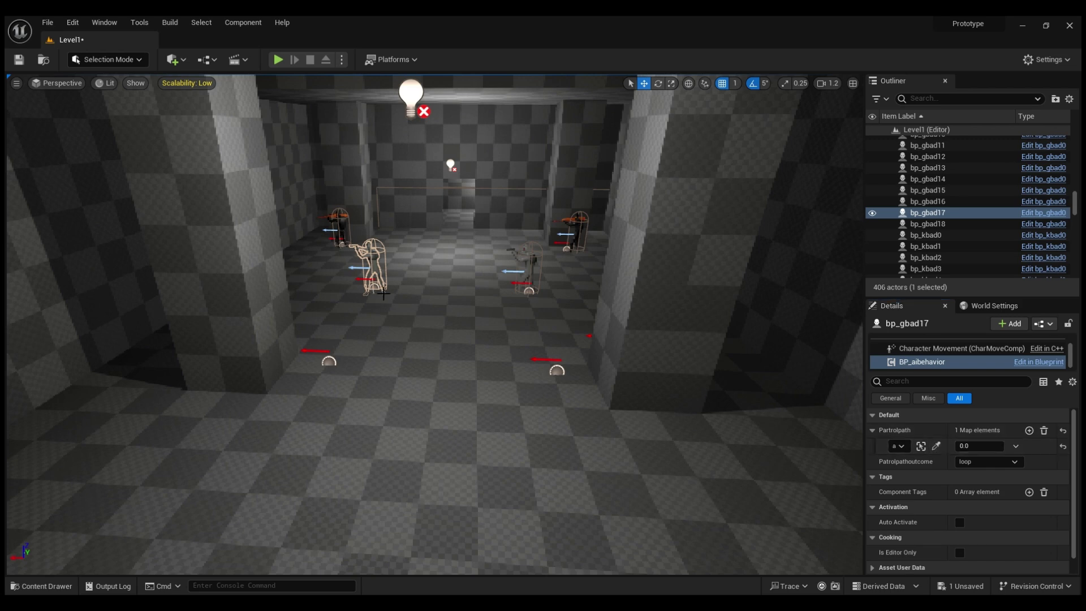
click(1029, 431)
click(936, 463)
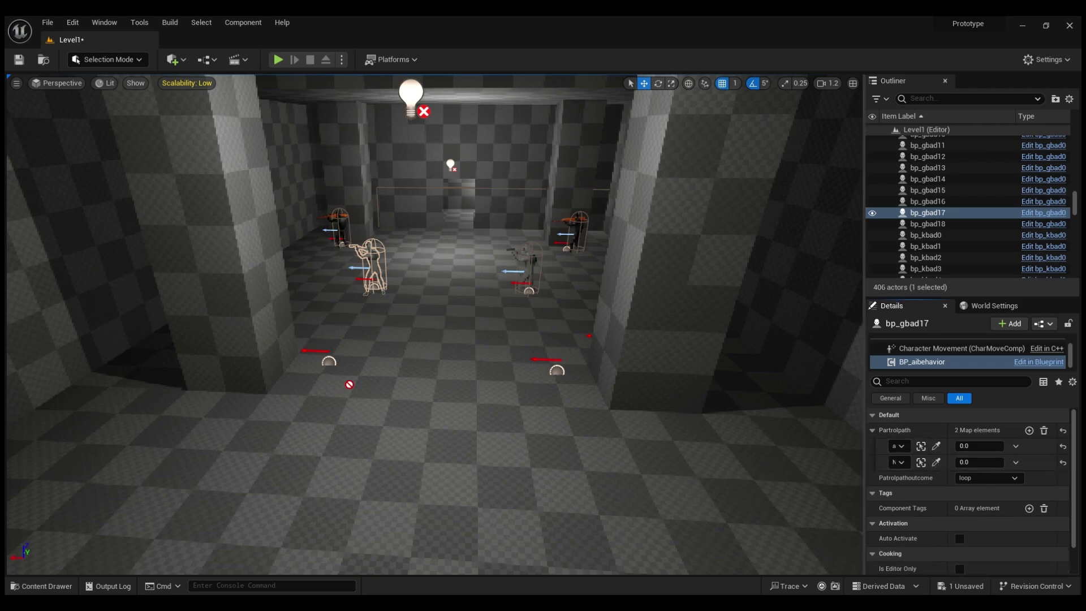
Place an ai_patrolpoint beside the pillar near the side wall at the room's other end, at about X 7120, Y -5078
right_drag(426, 362, 674, 323)
key(w)
right_drag(459, 357, 388, 380)
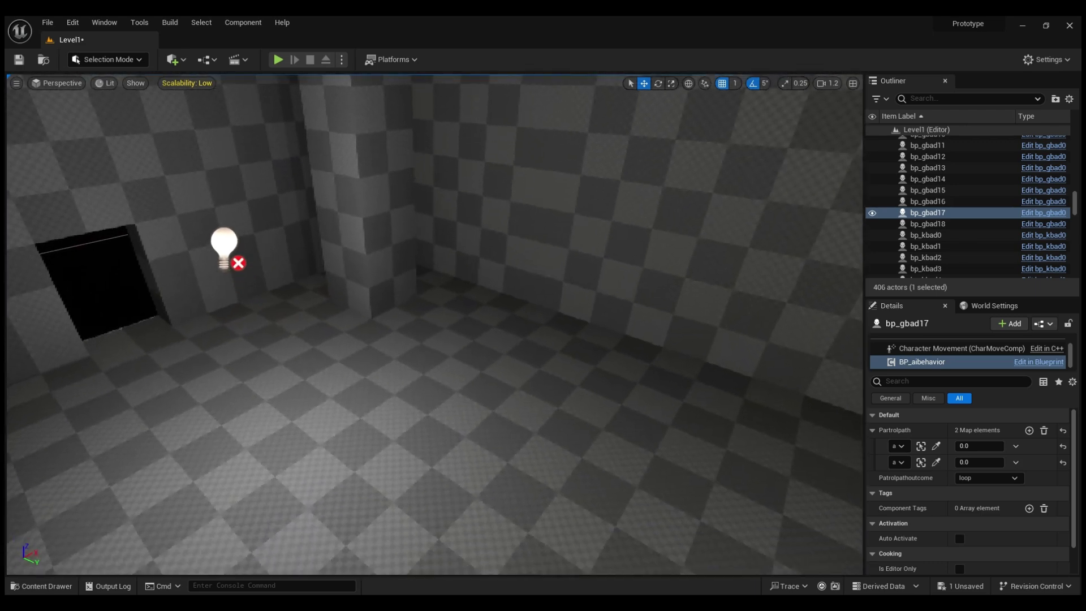
click(46, 586)
drag(654, 498, 449, 351)
drag(453, 309, 454, 309)
right_drag(454, 309, 397, 325)
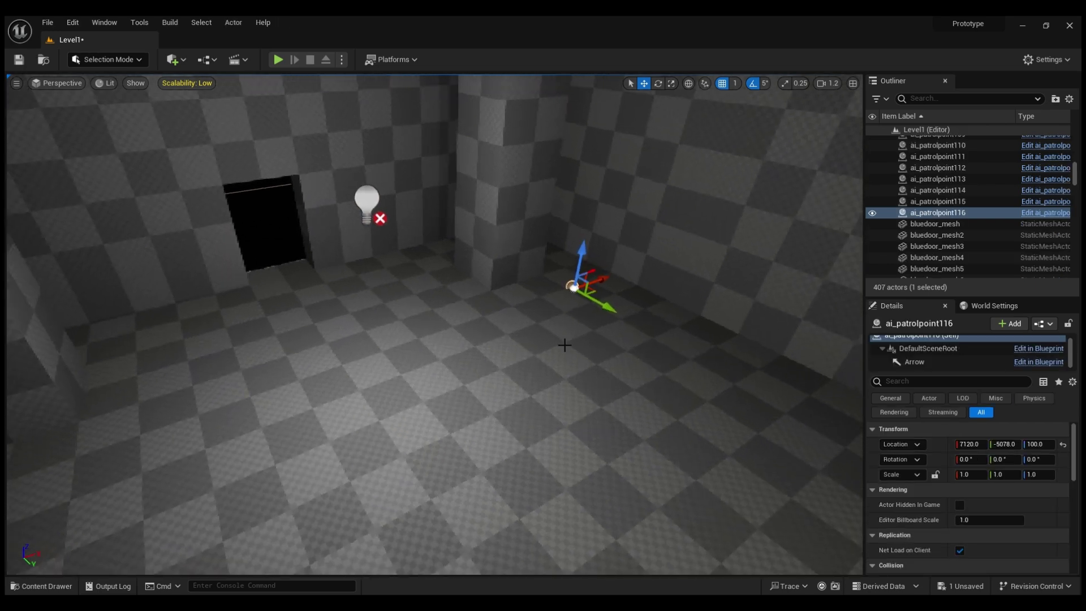
Copy the patrol point along X across the room, including to about 5960 and 5660, and place bp_bad1 enemies at about X 5676 and 7128, Y -5062
alt+drag(613, 282, 176, 419)
right_drag(409, 400, 300, 413)
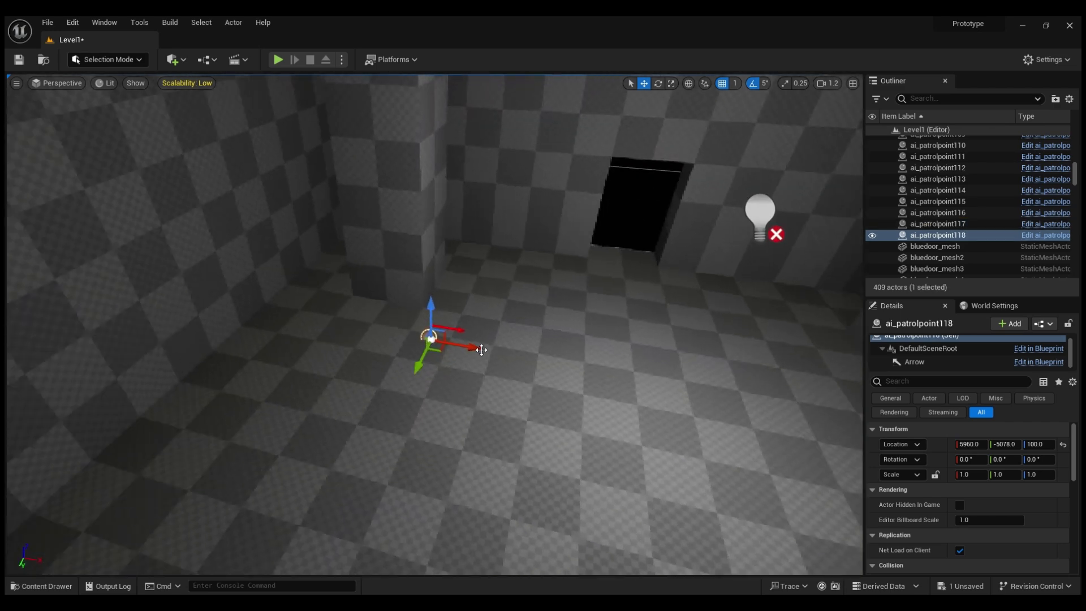
alt+drag(473, 346, 352, 333)
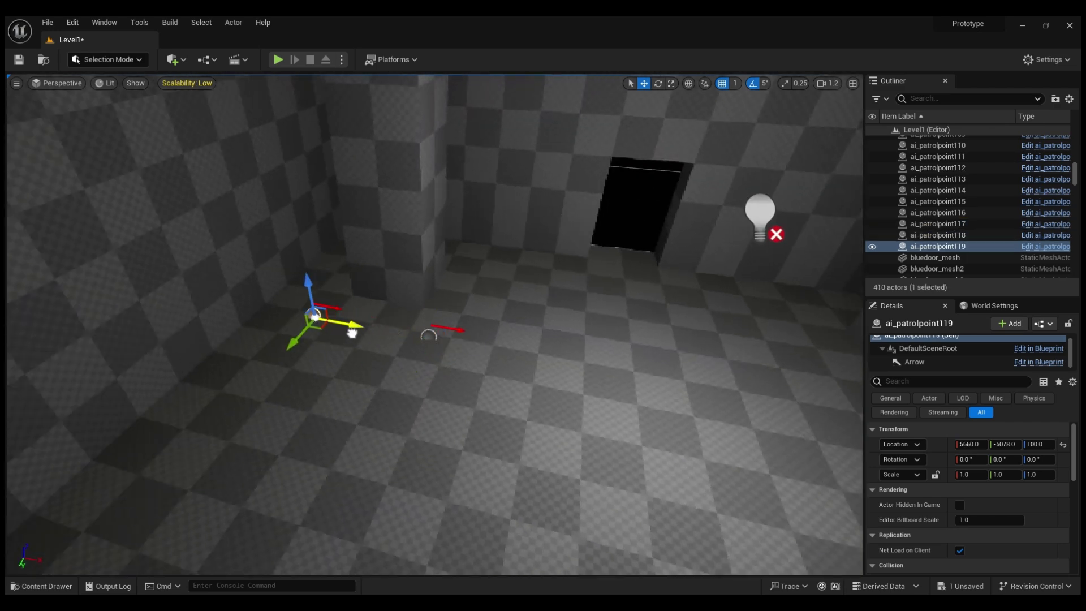
click(31, 587)
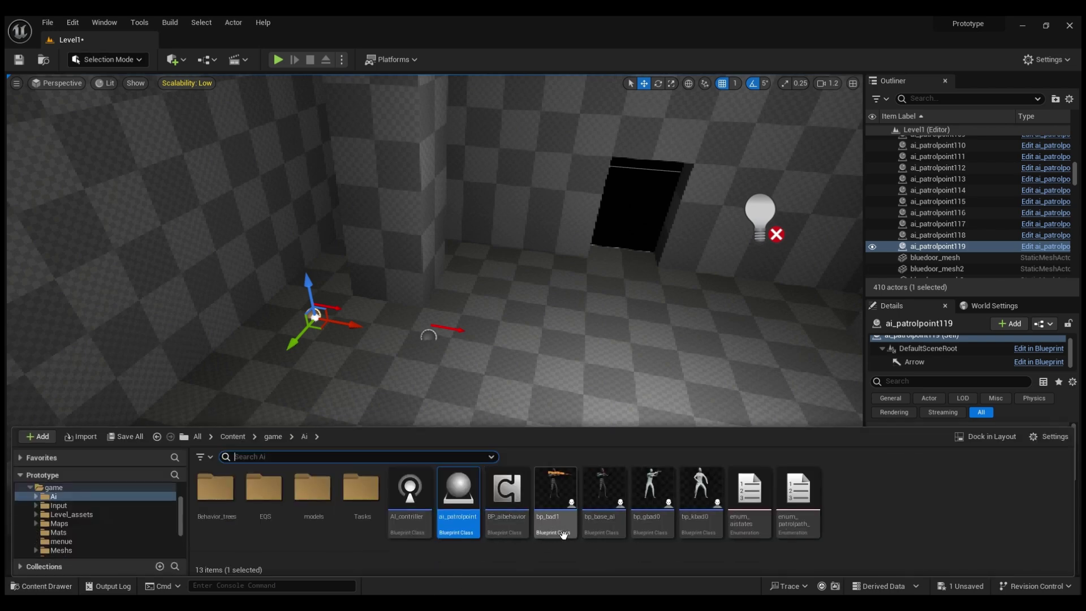
drag(563, 535, 541, 332)
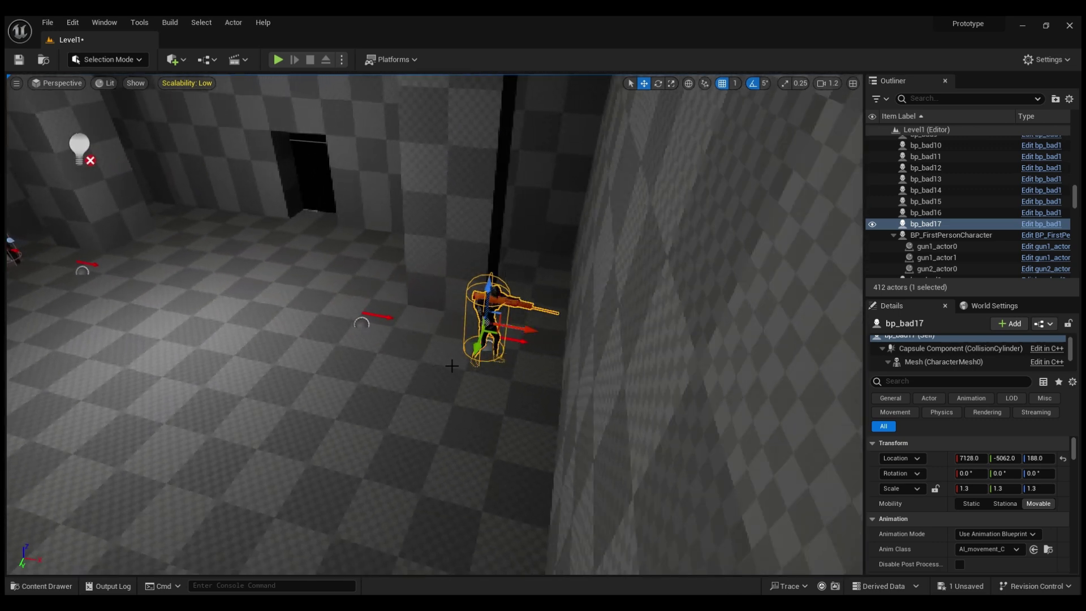
Add two patrol path entries to bp_bad17's BP_aibehavior, assign the point at its feet and the neighbouring point, and set the second entry's value to 2
scroll(895, 354, down, 2)
scroll(895, 359, down, 1)
click(905, 361)
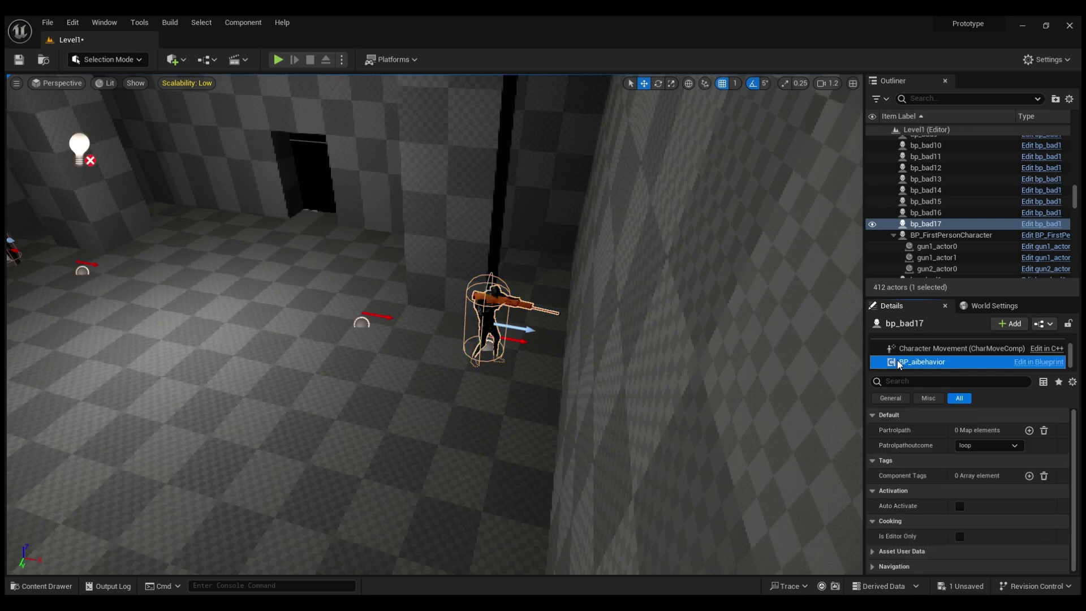
click(1029, 430)
click(936, 446)
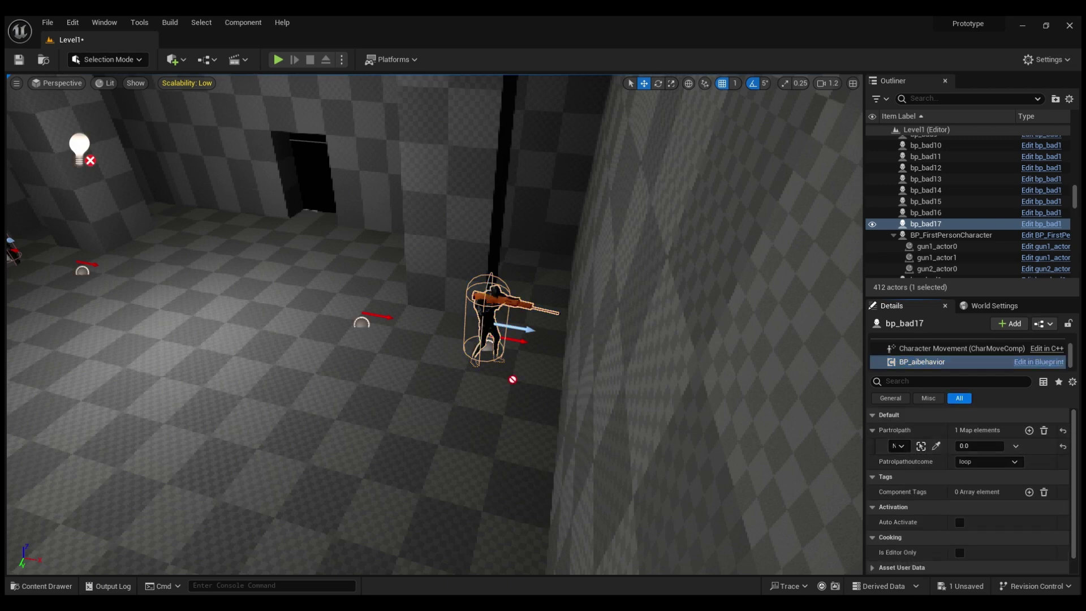
click(1030, 430)
click(937, 462)
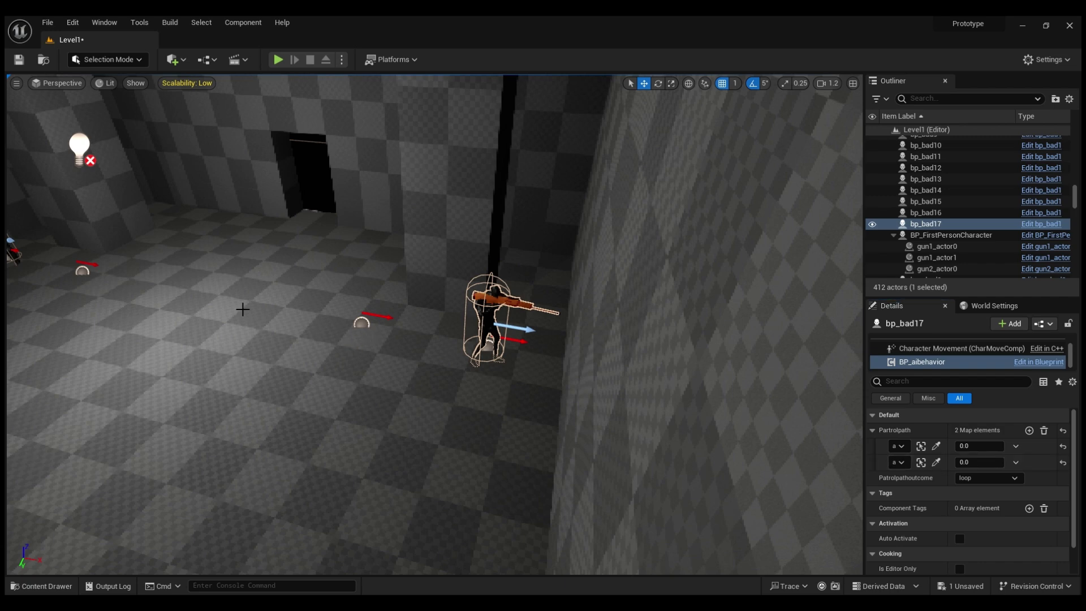
click(979, 463)
text(2)
key(Return)
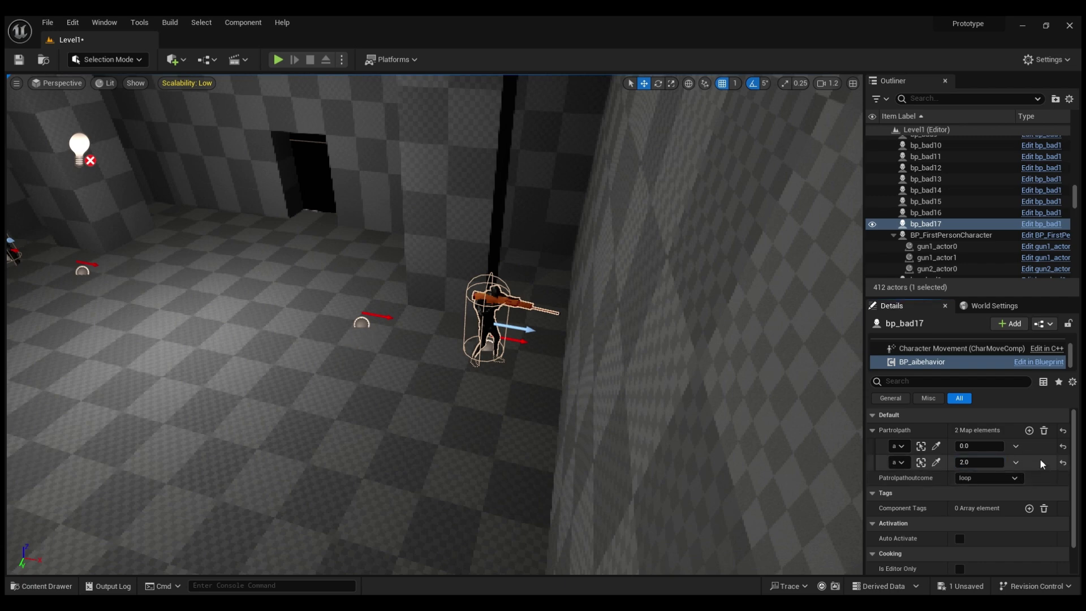
Add two patrol path entries to bp_bad16's BP_aibehavior, assign the point at its feet and the neighbouring point, and set the first entry's value to 2
right_drag(293, 357, 209, 305)
click(315, 276)
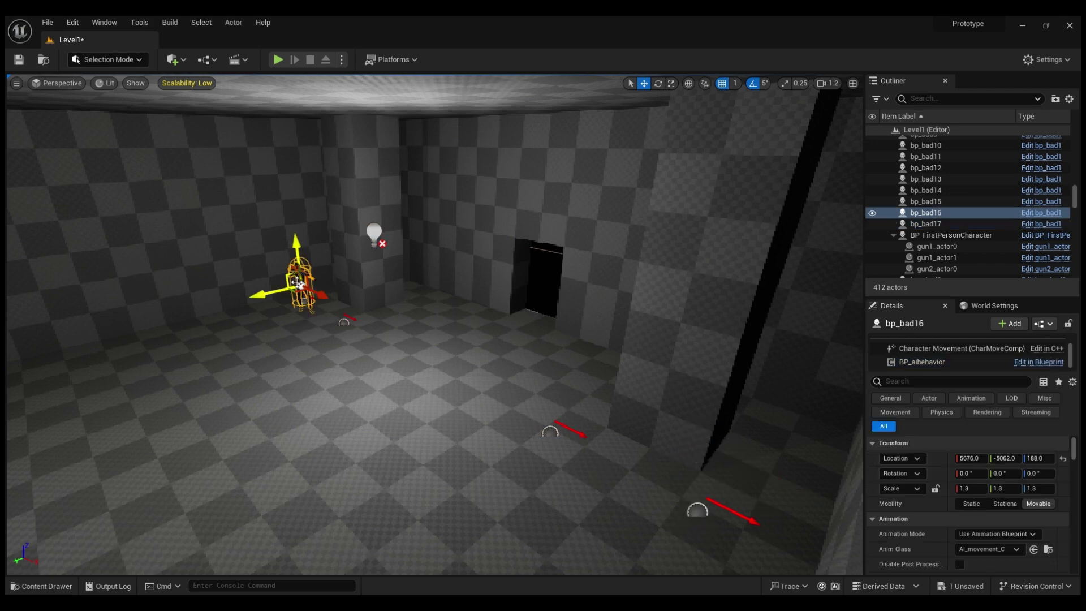
click(922, 362)
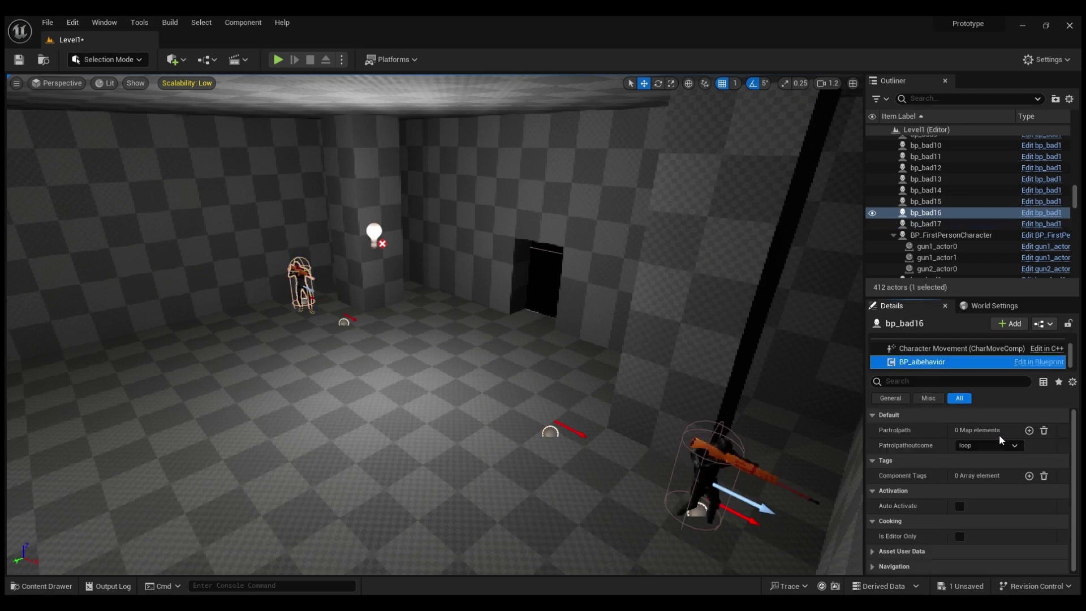
click(1029, 430)
click(936, 446)
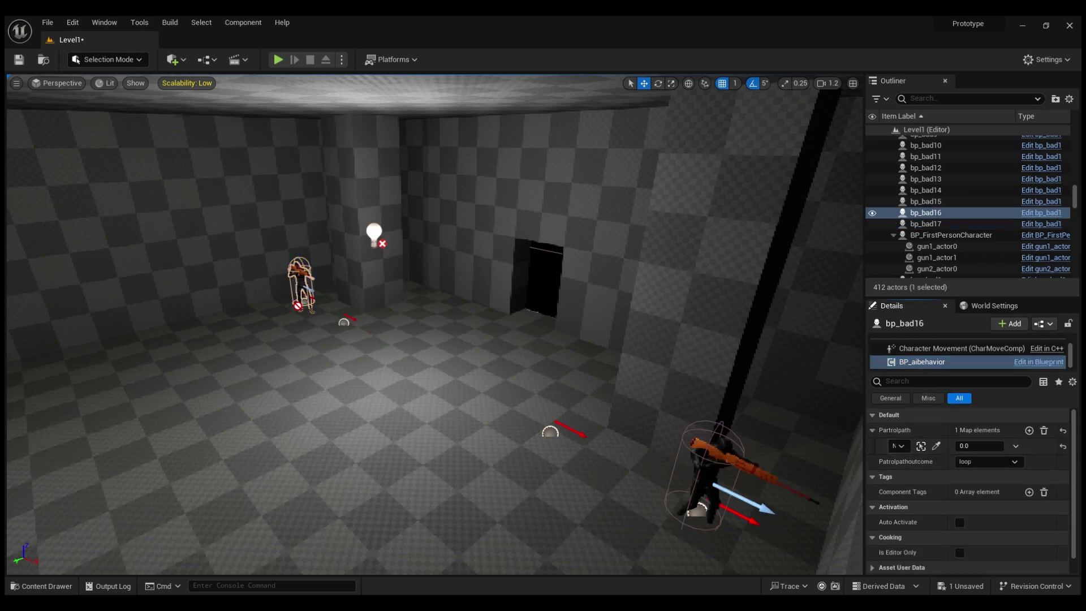
click(1029, 430)
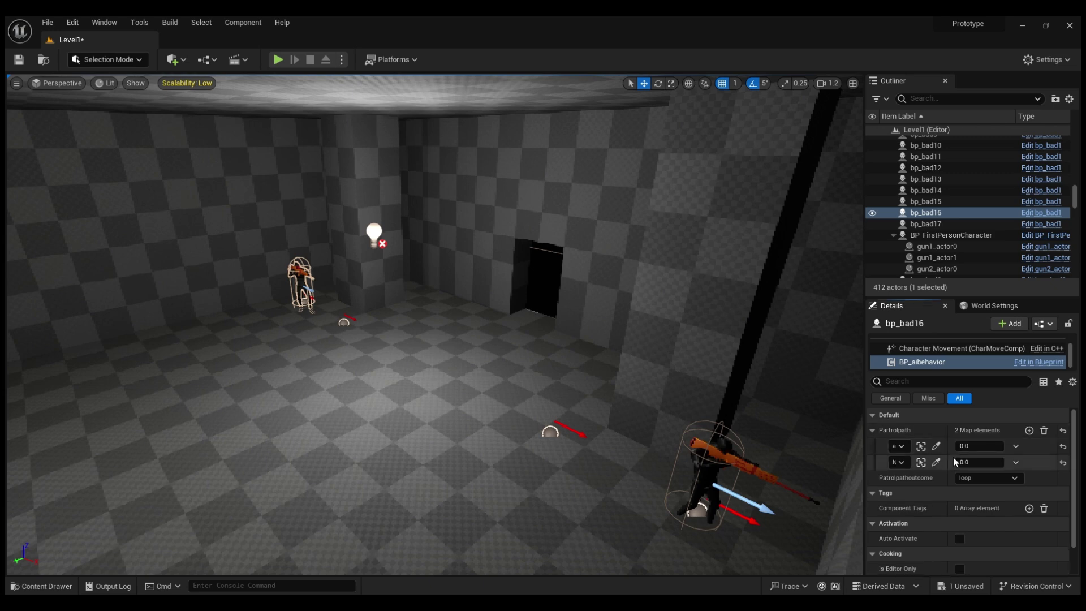
click(937, 462)
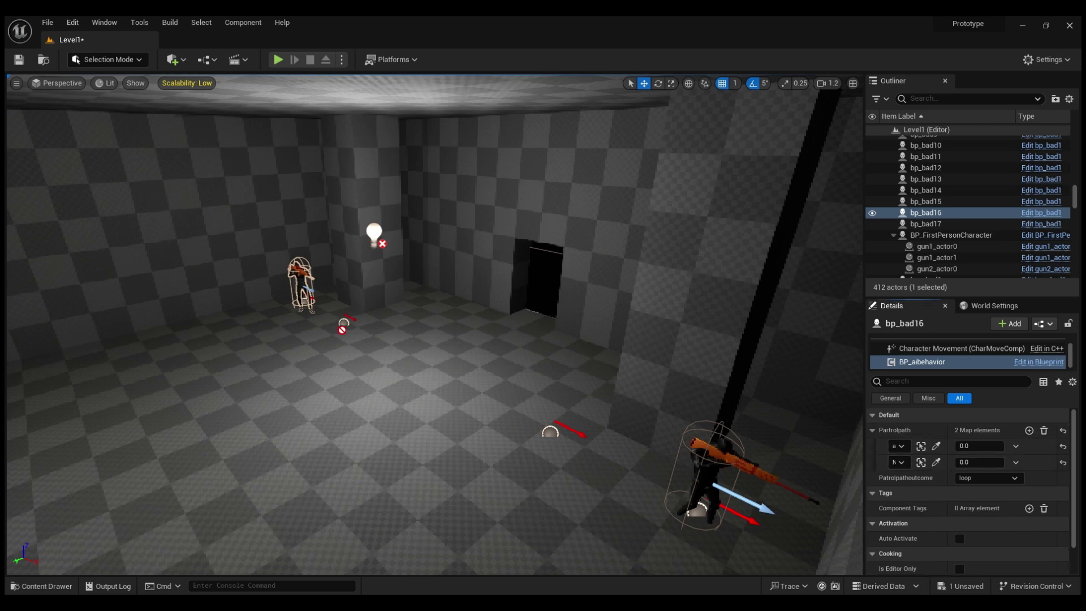
click(973, 445)
text(2)
key(Return)
Place two bp_kbad0 knife enemies on opposite sides of the room between the pillars and rifle enemies, one at about X 5936, Y -4313
right_drag(701, 432, 198, 447)
key(w)
key(s)
click(34, 586)
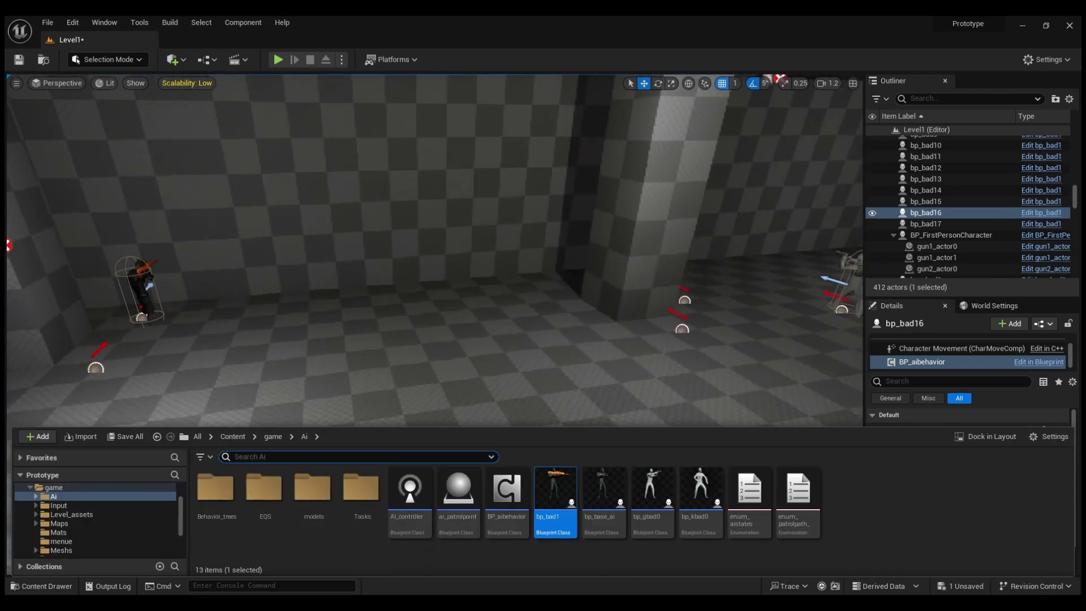
drag(697, 500, 412, 325)
mouse_move(412, 325)
right_down()
mouse_move(707, 334)
mouse_move(402, 317)
right_up()
key(s)
drag(317, 367, 663, 376)
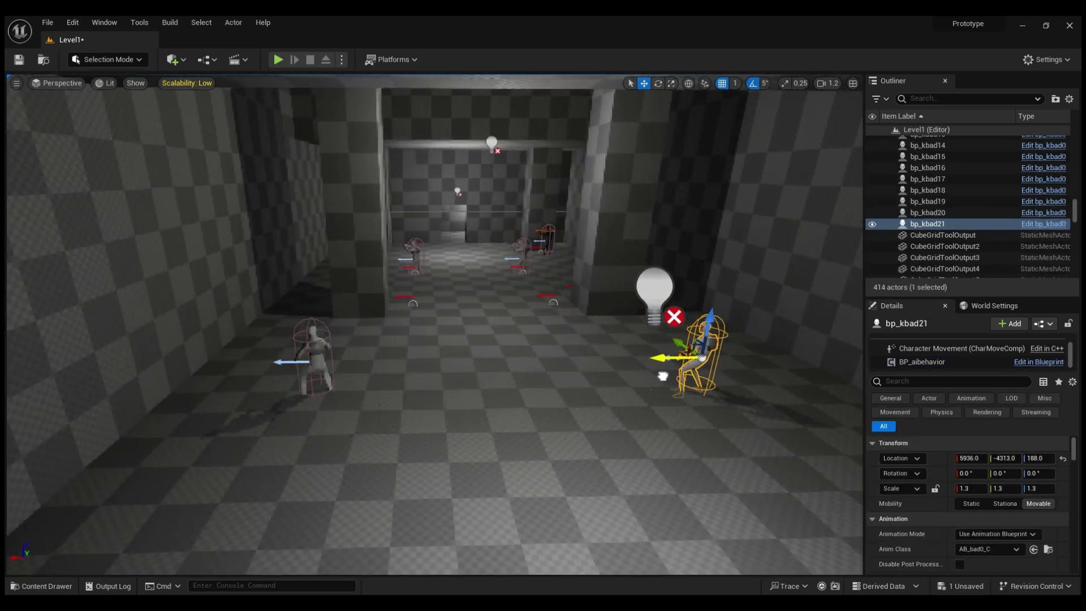
Place an ai_patrolpoint in front of each new knife enemy at about Y -4101, one of them at about X 5913
key(d)
right_drag(638, 393, 405, 448)
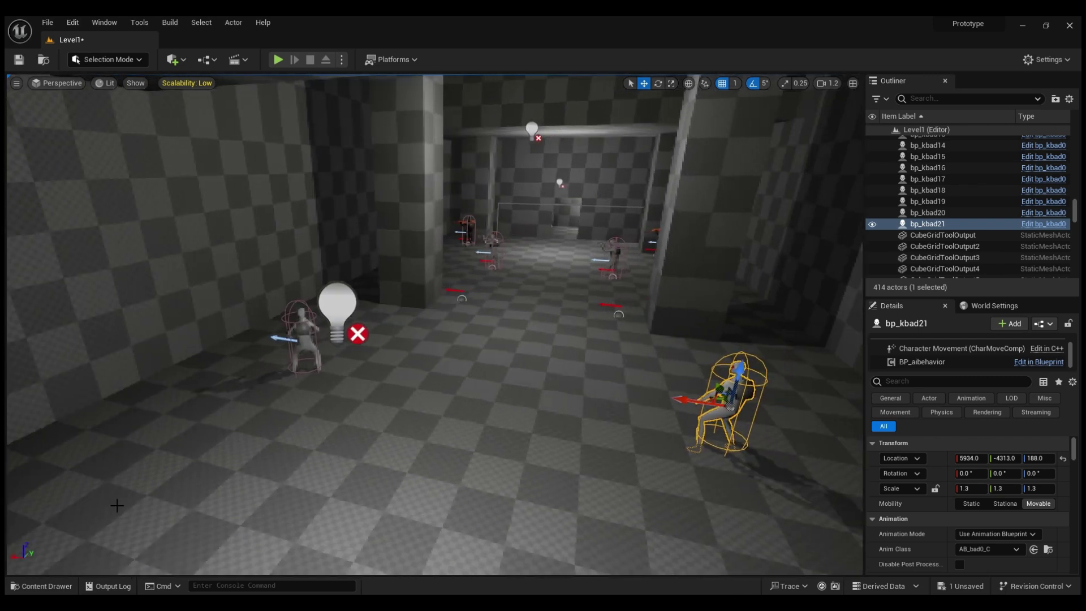
click(53, 588)
drag(460, 506, 648, 400)
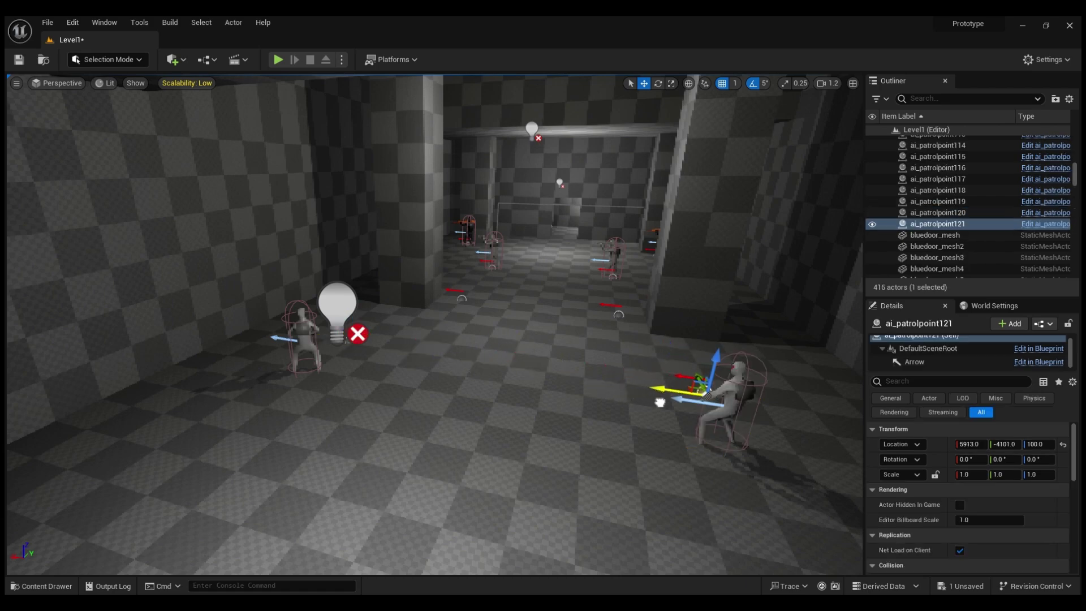
right_drag(807, 391, 543, 399)
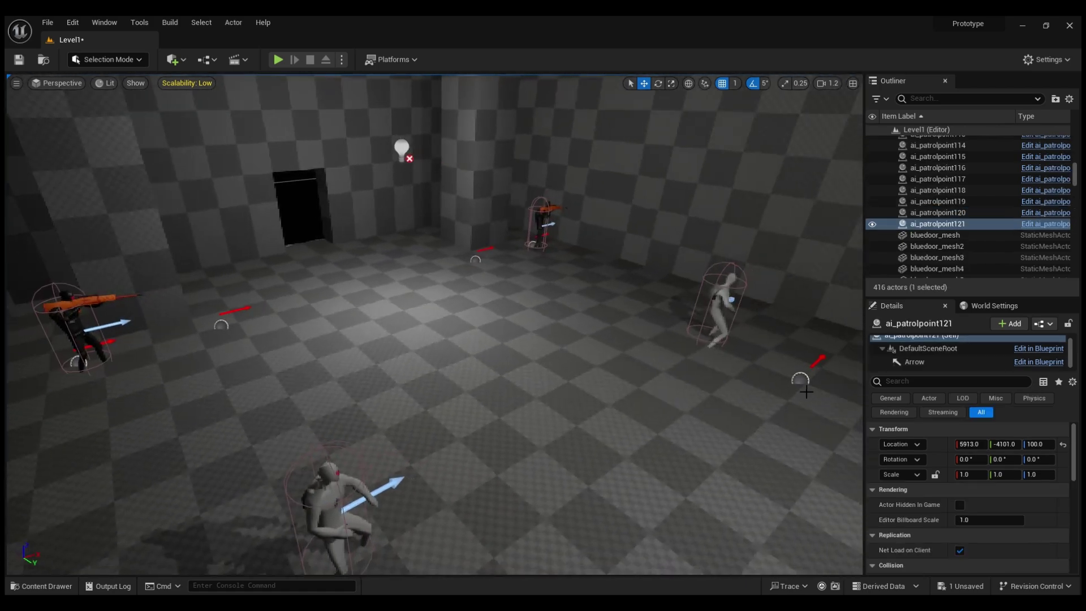
Copy both new patrol points together along Y to about -4294, at the knife enemies' feet
ctrl+click(803, 378)
right_drag(730, 416, 820, 509)
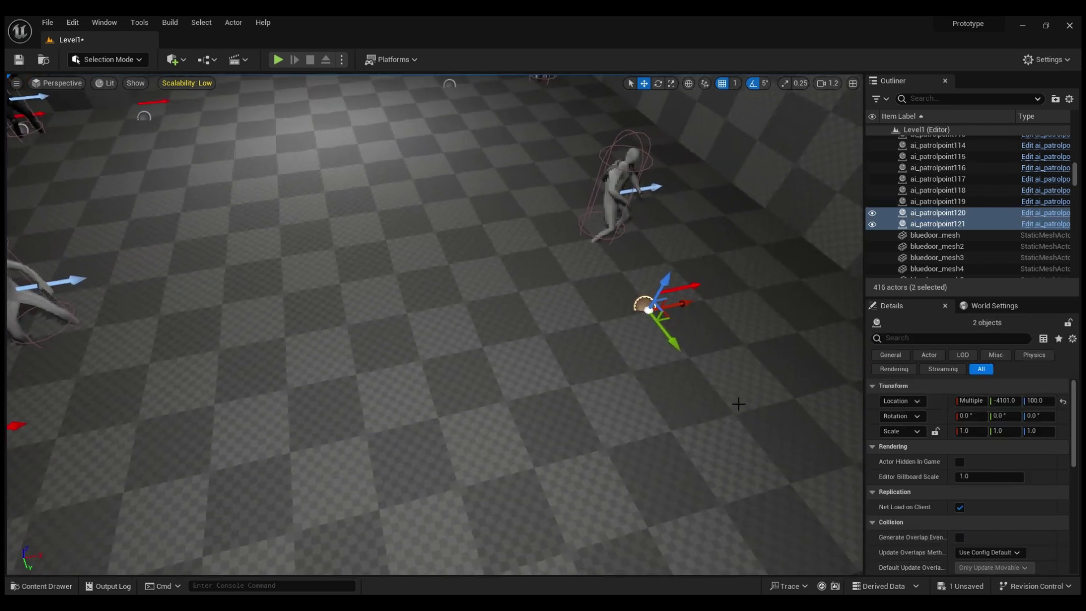
alt+drag(676, 351, 600, 266)
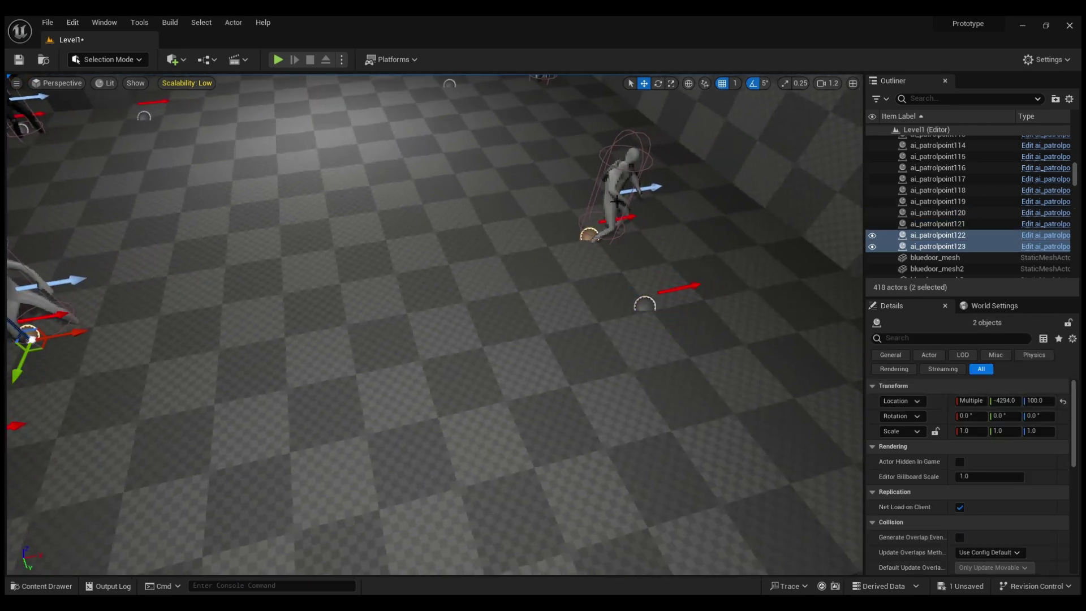
Add two patrol path entries to bp_kbad20's BP_aibehavior component and assign the point at its feet and the point in front of it
click(624, 184)
scroll(932, 357, down, 2)
click(931, 360)
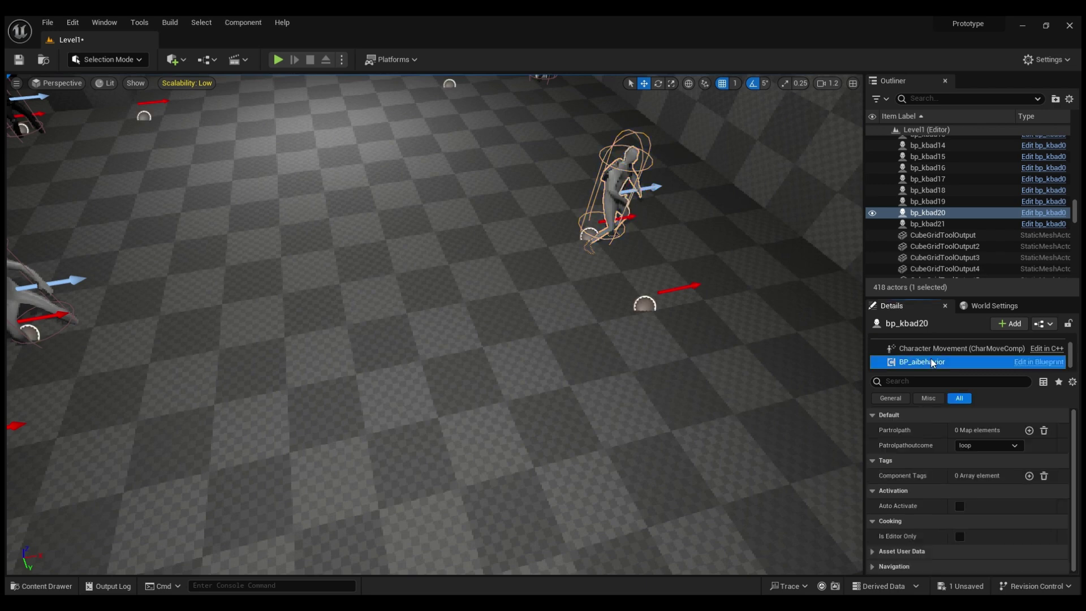
click(1030, 430)
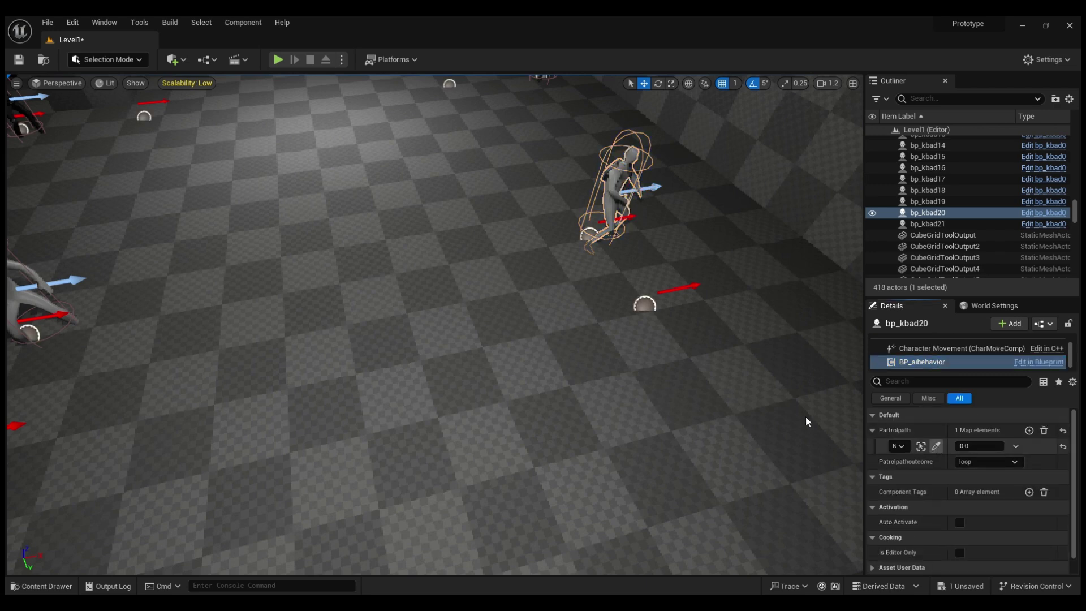
click(1029, 431)
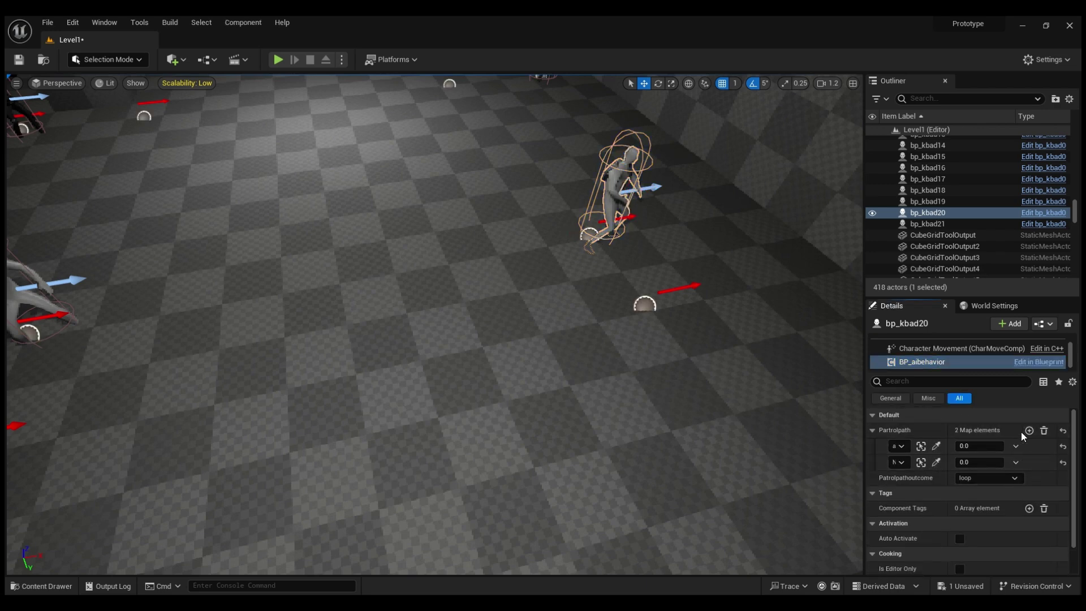
click(936, 462)
Add two patrol path entries to bp_kbad21's BP_aibehavior component, assigning the patrol point at its feet and the one in front
right_drag(660, 323, 502, 282)
click(472, 319)
click(954, 361)
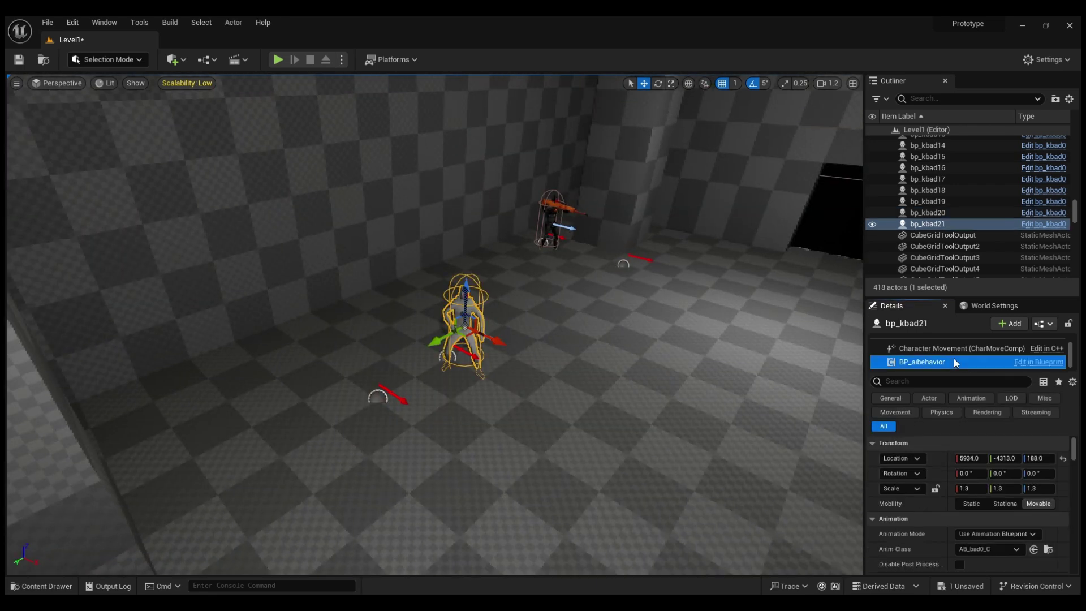
click(937, 447)
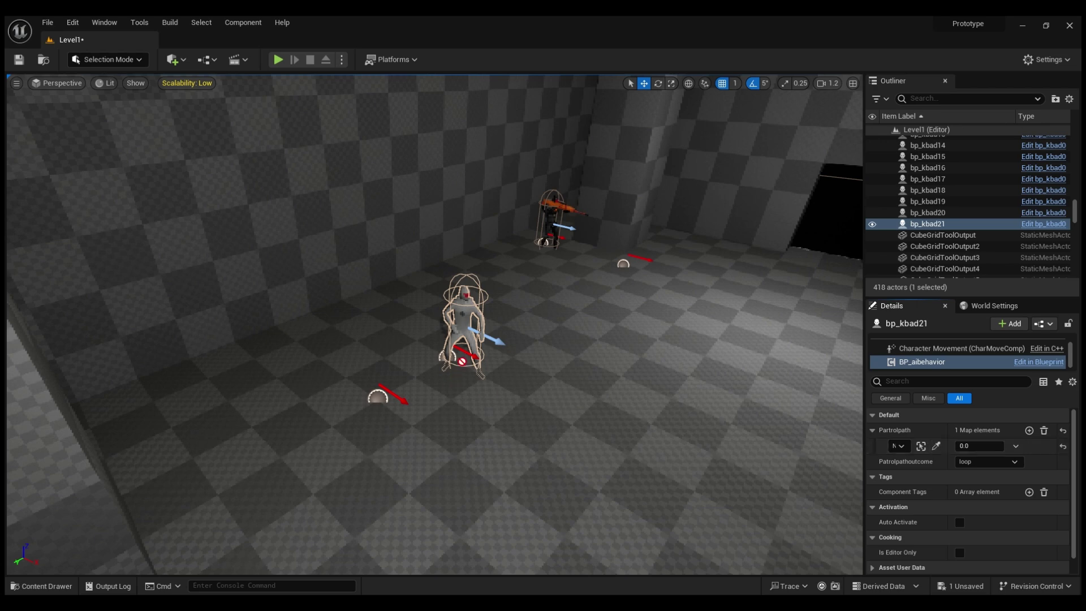
click(447, 366)
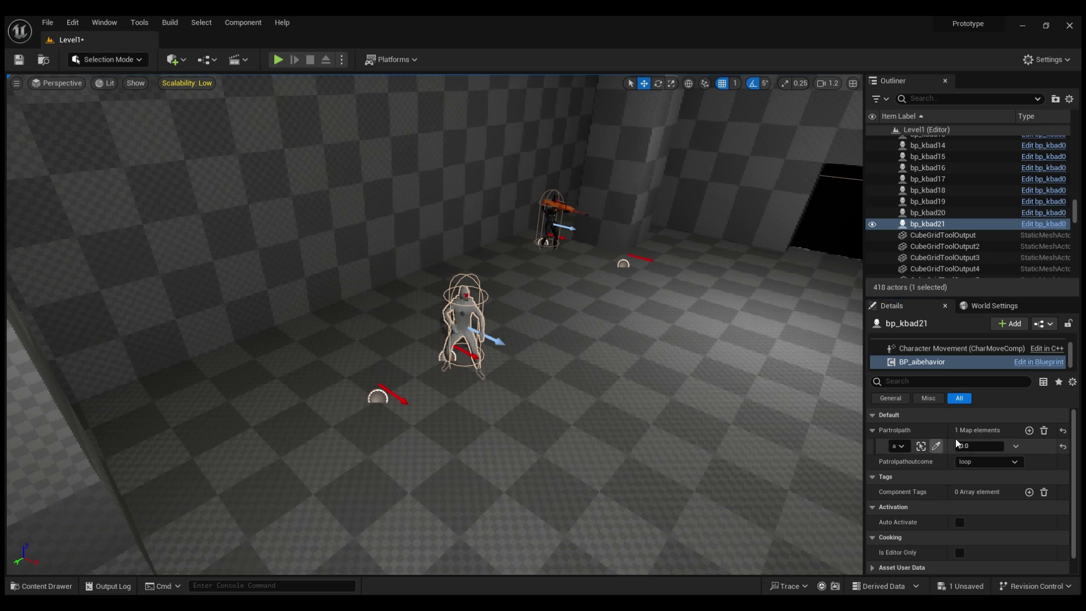
click(1029, 430)
click(936, 462)
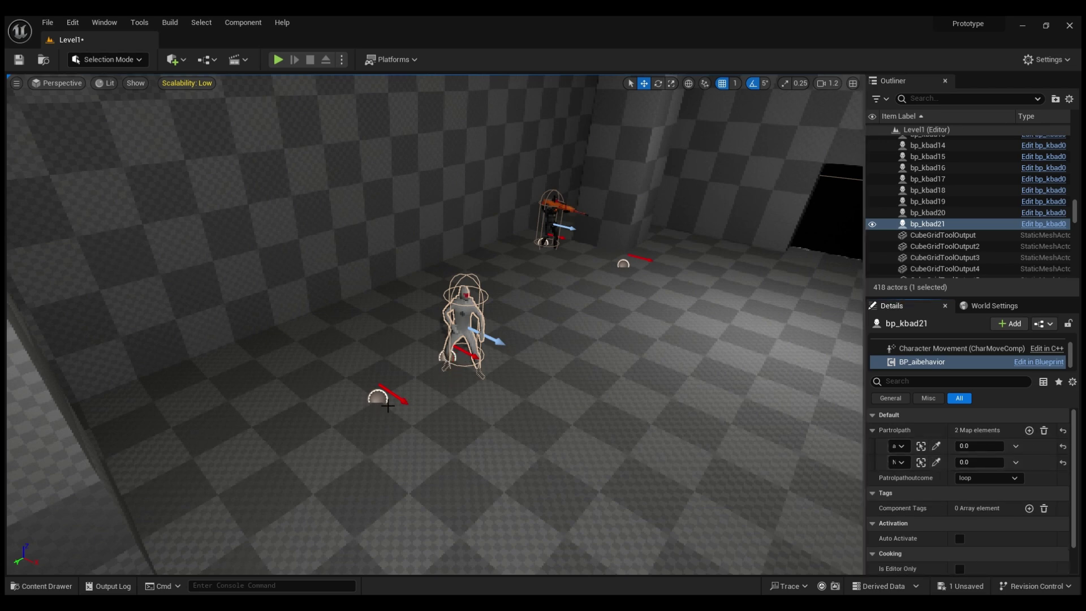
click(388, 406)
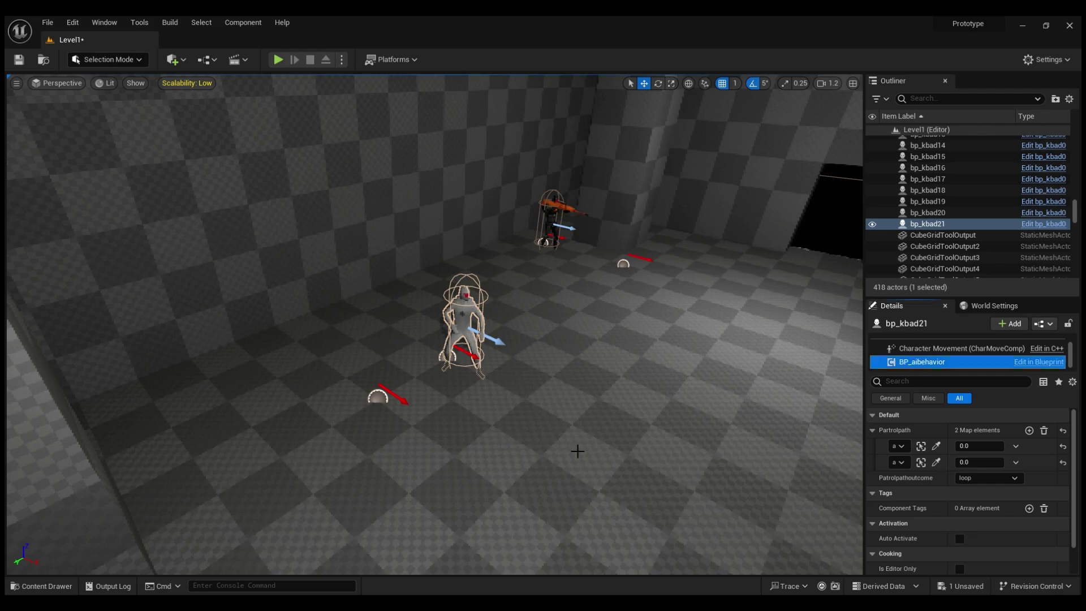
Place an unloced_bluedoorfast from the Level_assets doors folder in the open doorway behind the knife enemy, at about X 4836, Y -1103
key(w)
right_drag(519, 436, 430, 380)
key(w)
right_drag(565, 436, 344, 490)
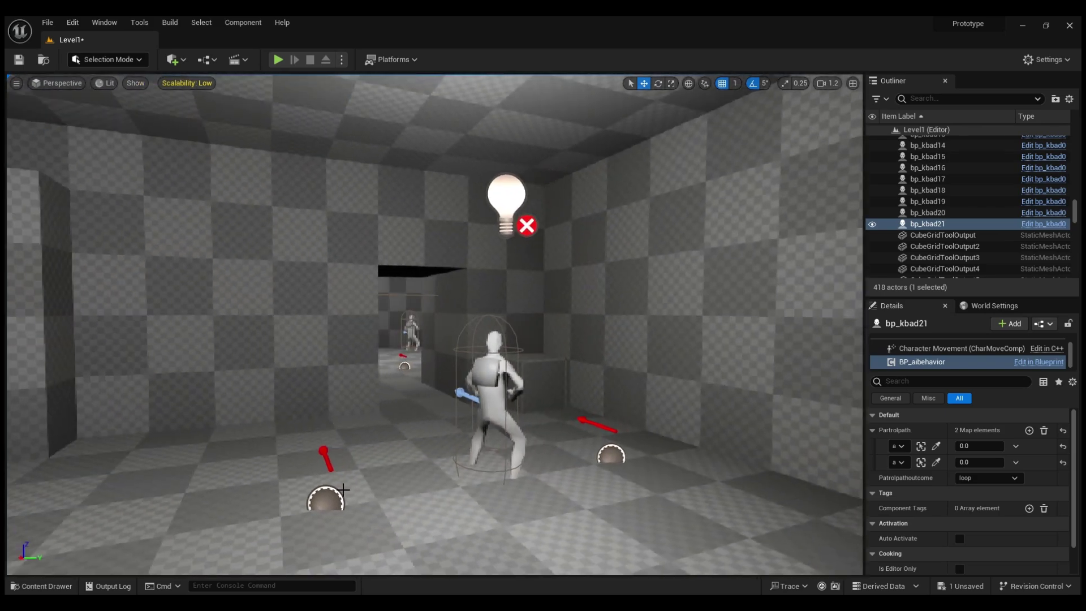
click(33, 589)
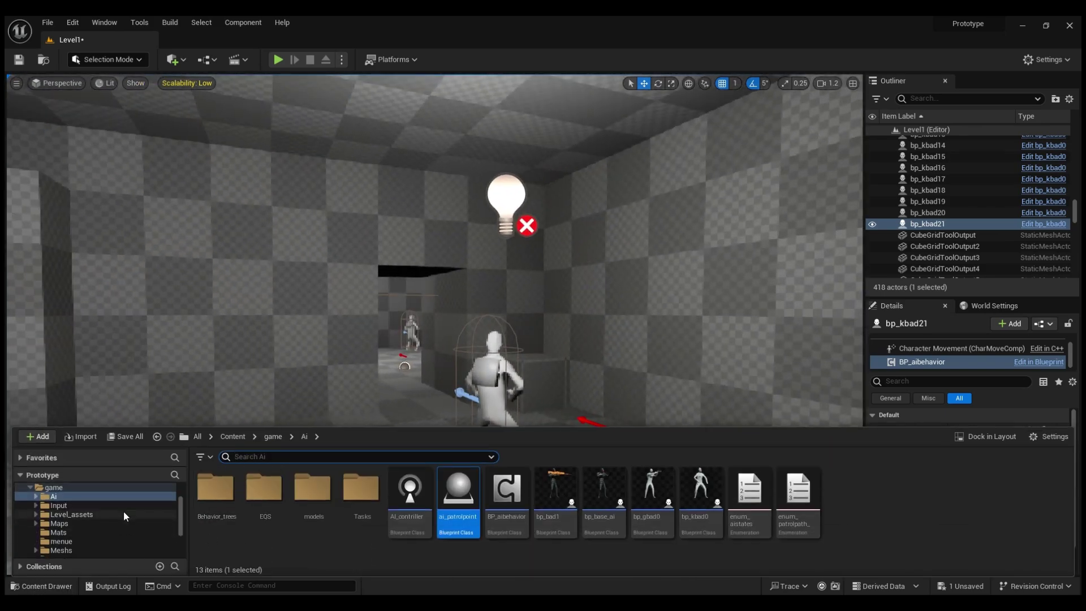
click(125, 513)
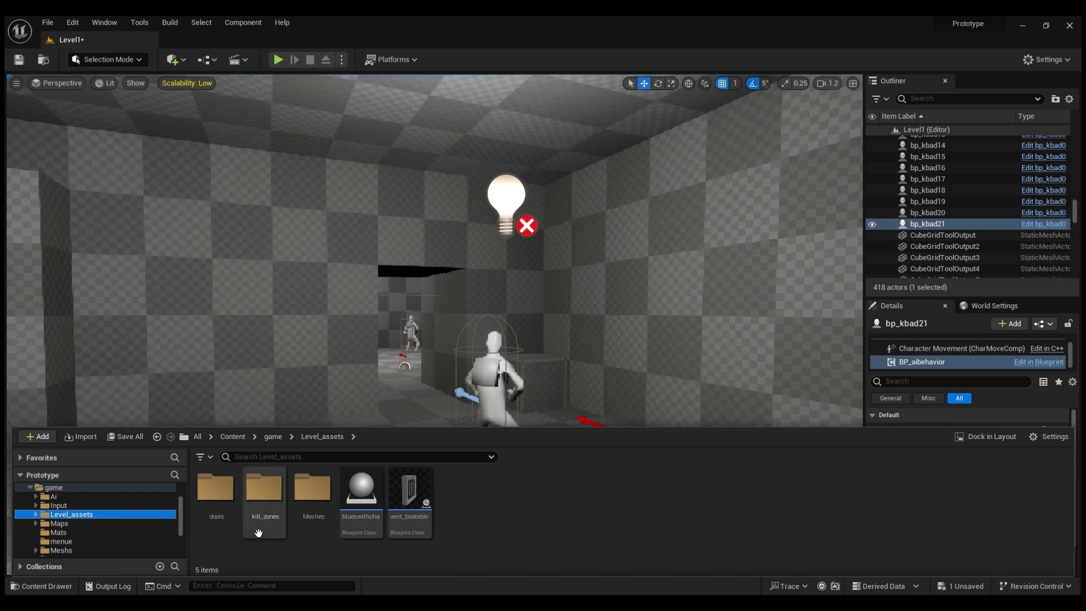
double_click(215, 489)
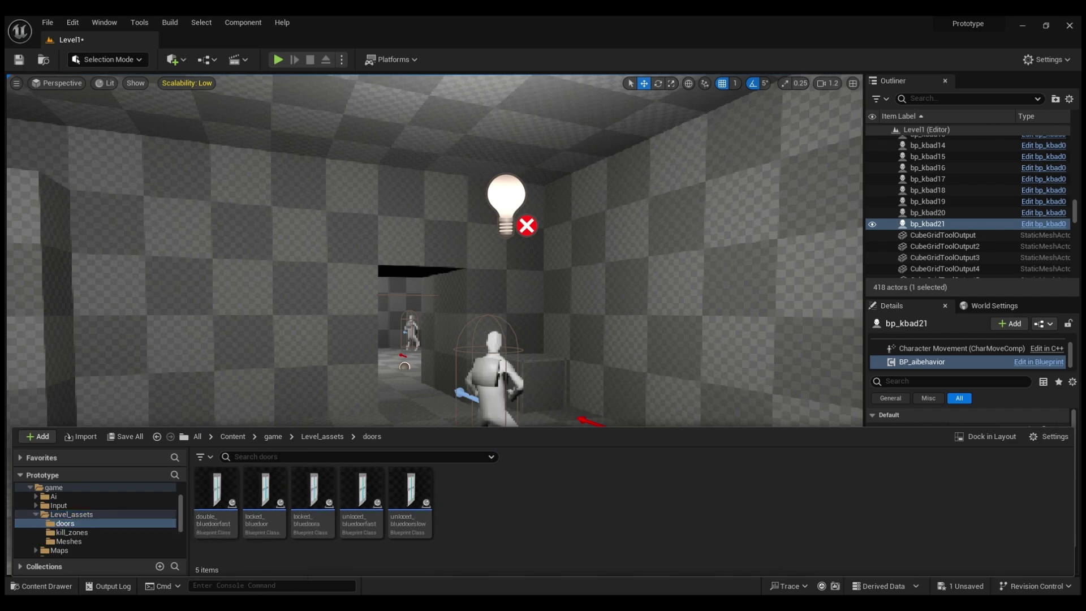
drag(386, 478, 425, 413)
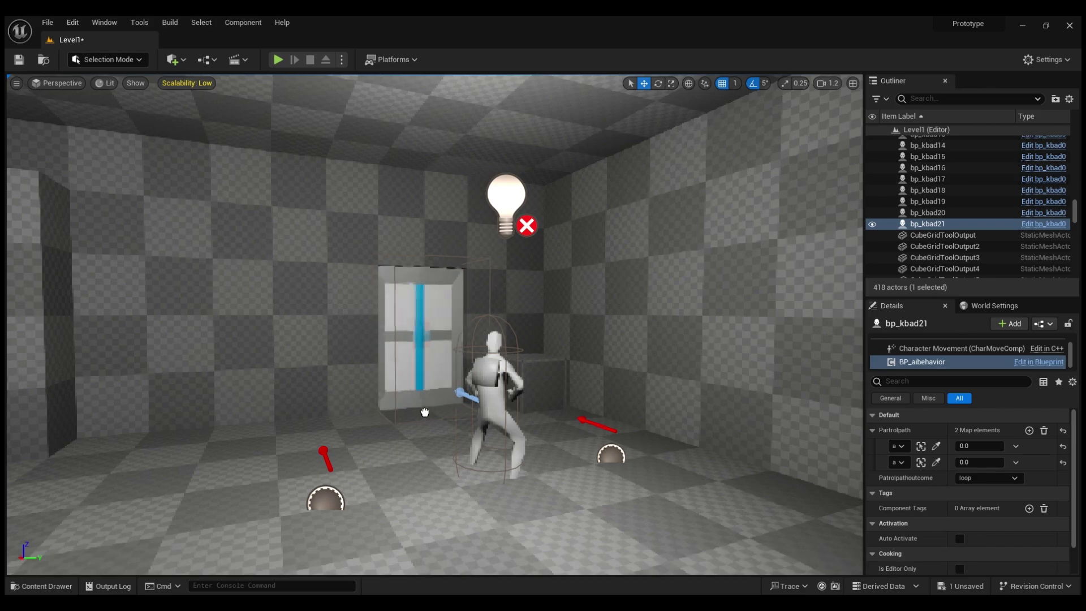
Shift the new blue door along X to about 4945 so it sits inside the wall opening
key(f)
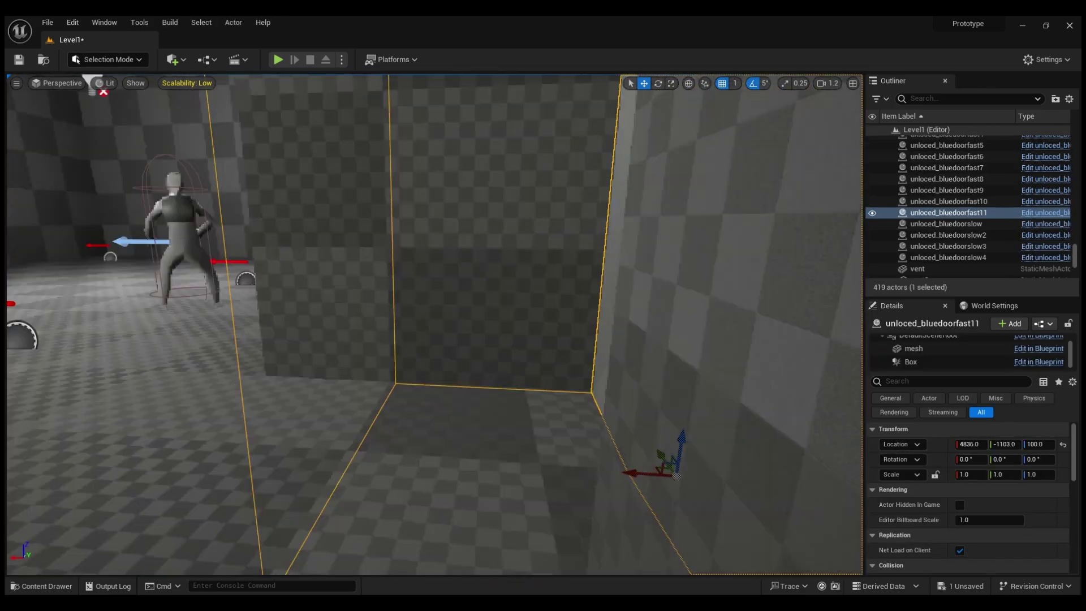
right_drag(434, 324, 424, 413)
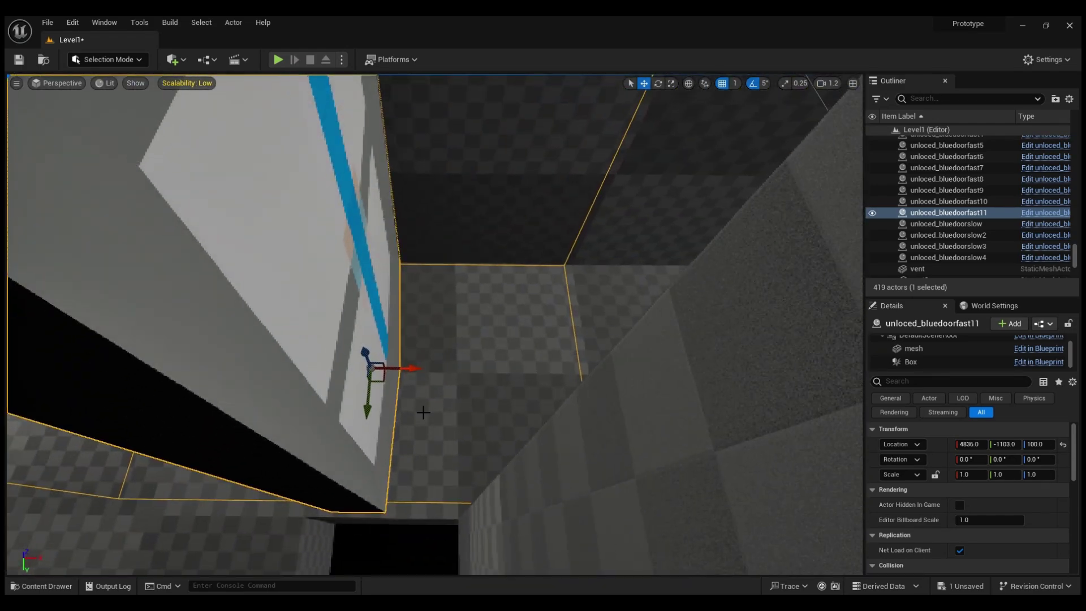
drag(417, 370, 548, 386)
right_drag(547, 386, 401, 347)
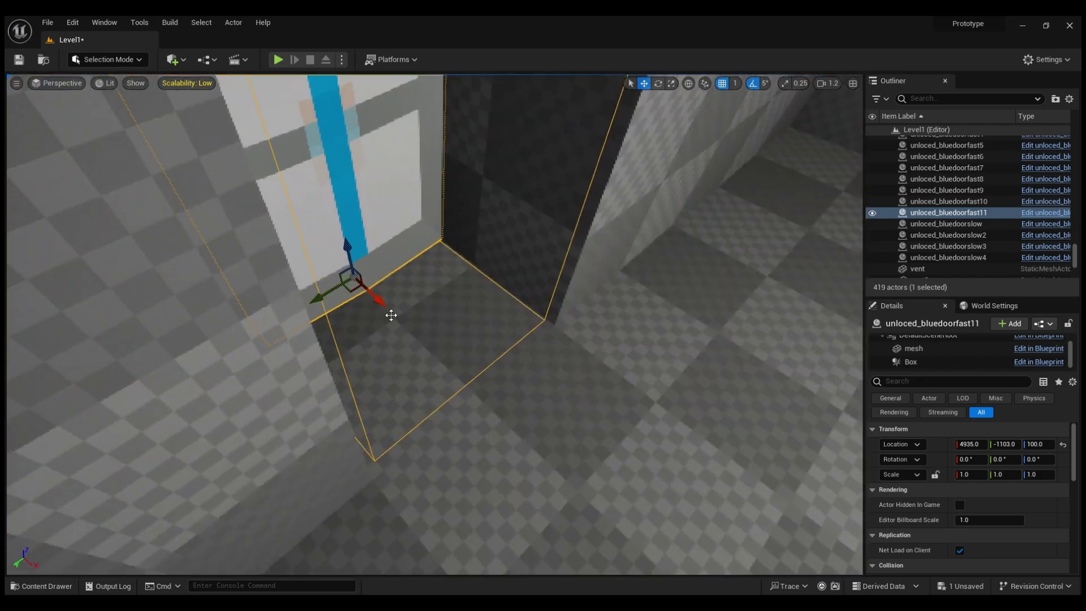
drag(380, 303, 396, 317)
right_drag(396, 318, 408, 246)
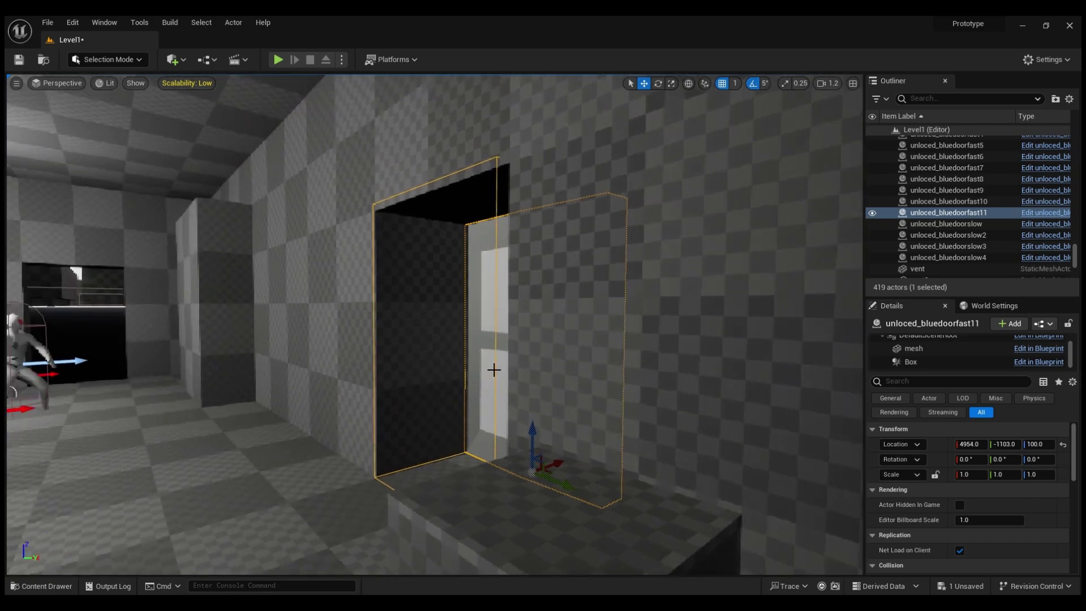
drag(555, 461, 550, 463)
right_drag(550, 464, 597, 469)
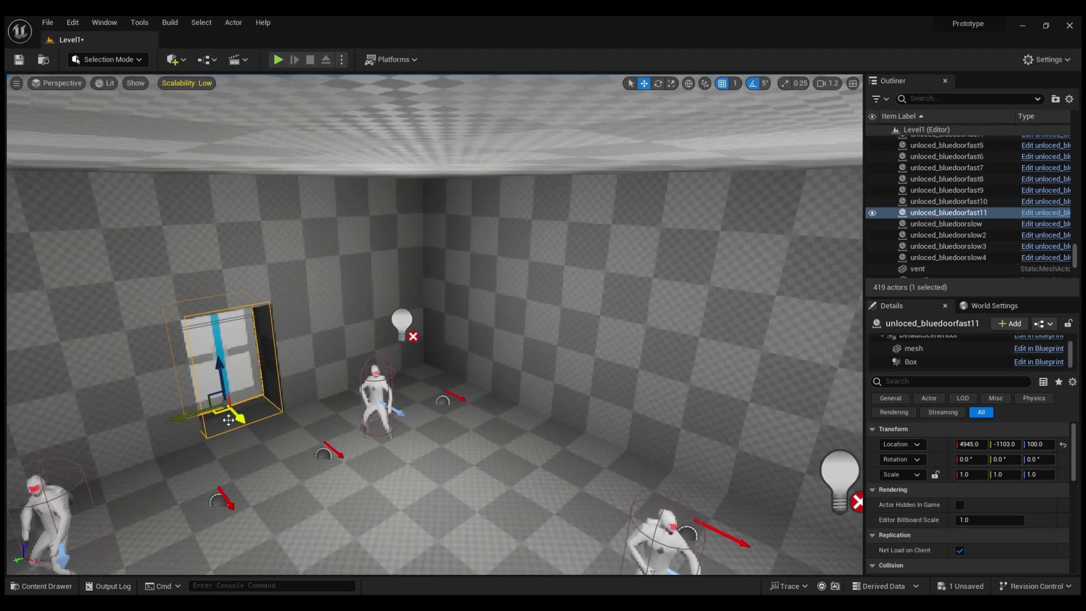
Copy the blue door to the other open doorway beside the rifle enemy, turning the copy to match that opening
alt+drag(222, 414, 761, 511)
right_drag(655, 486, 826, 488)
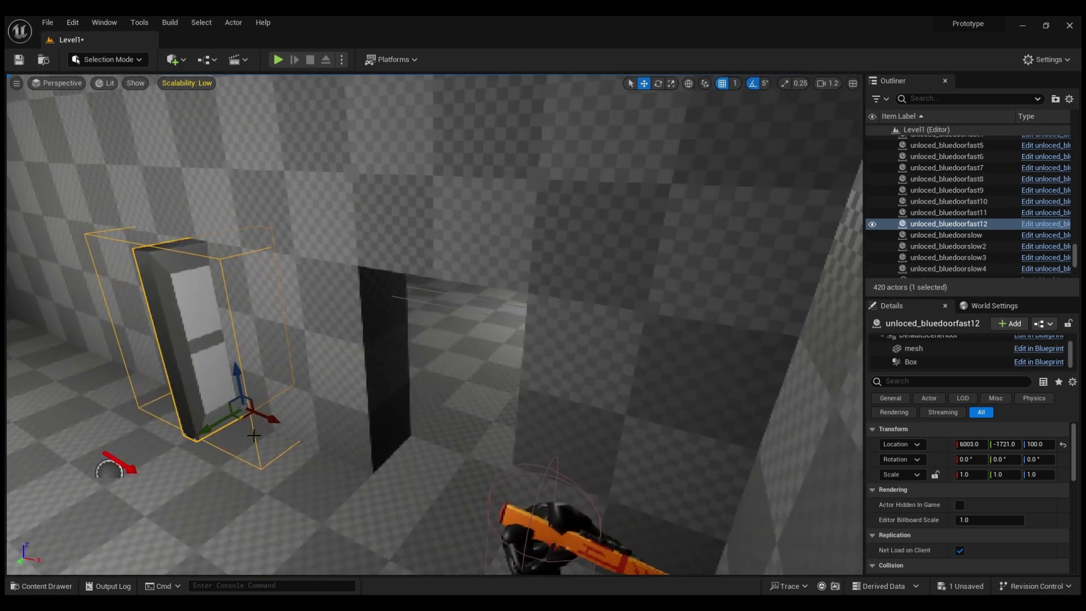
key(e)
drag(261, 435, 158, 450)
key(w)
drag(268, 424, 485, 503)
Nudge the original blue door, unloced_bluedoorfast11, along Y to -1100 to center it in its doorway
right_drag(486, 504, 424, 419)
key(w)
click(424, 420)
drag(409, 453, 399, 446)
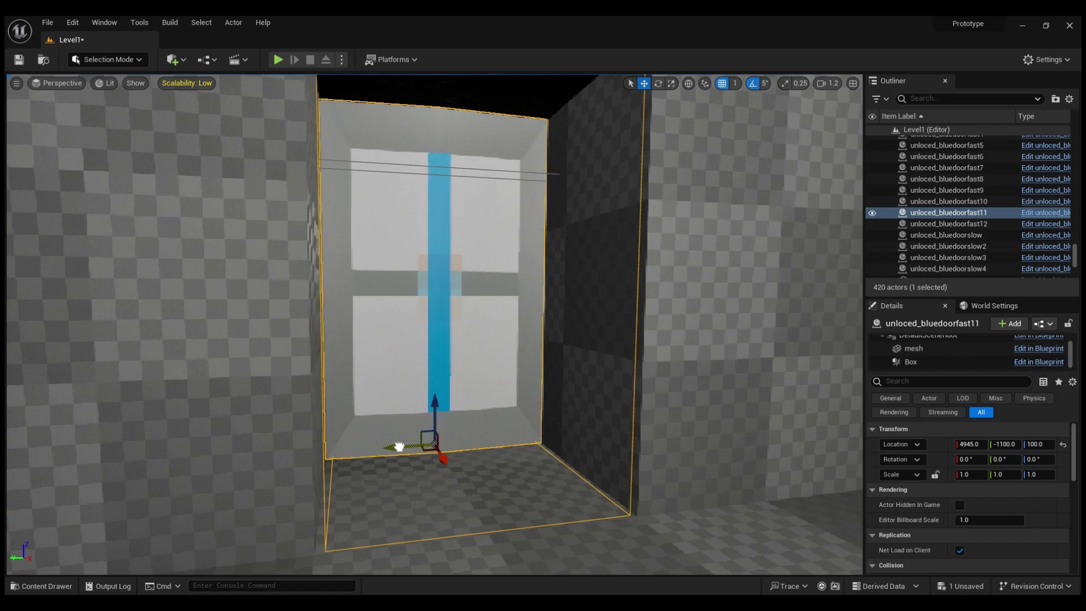